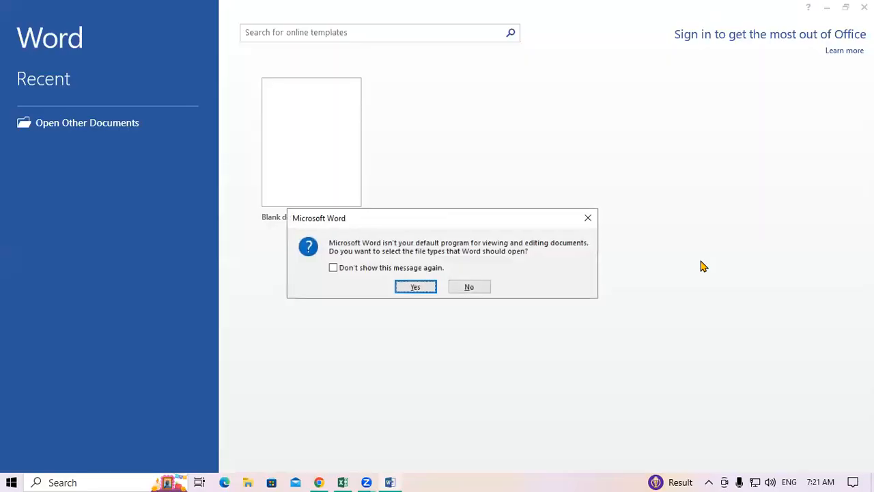
Dismiss the default-program and activation prompts, create a blank document, and show the MAILINGS tools.
left_click(587, 218)
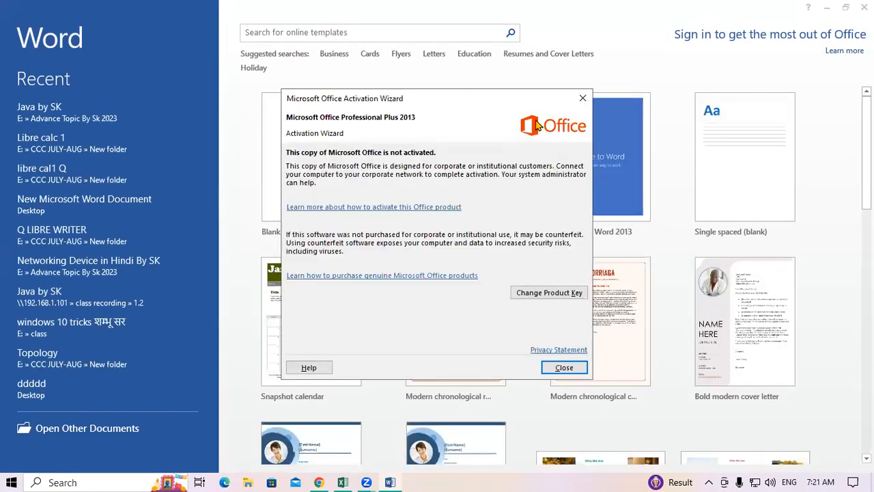
left_click(579, 98)
left_click(342, 162)
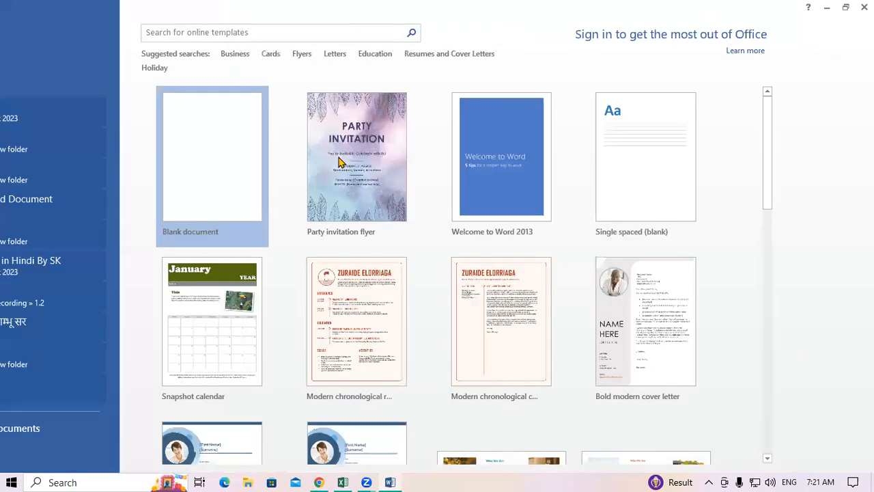
left_click(321, 25)
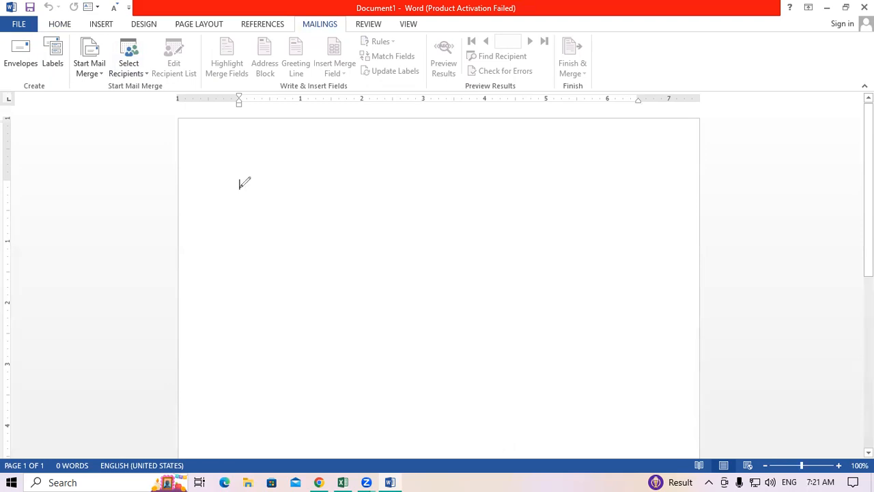
Hand-write 'Bajaj' in red ink and double-underline it.
mouse_move(230, 173)
left_mouse_down()
mouse_move(231, 190)
mouse_move(246, 162)
mouse_move(255, 170)
mouse_move(232, 191)
left_mouse_up()
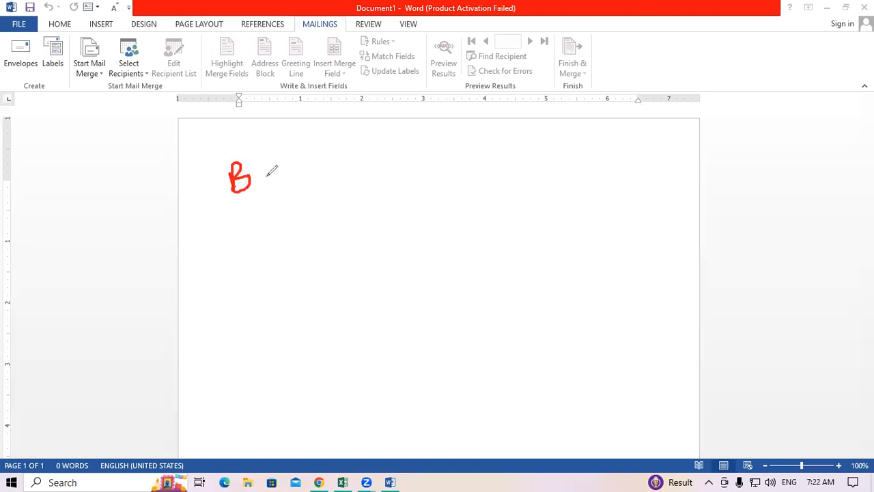
mouse_move(267, 162)
left_mouse_down()
mouse_move(282, 162)
mouse_move(285, 186)
mouse_move(272, 188)
left_mouse_up()
left_click(272, 151)
mouse_move(293, 158)
left_mouse_down()
mouse_move(290, 168)
mouse_move(305, 178)
mouse_move(299, 175)
left_mouse_up()
left_click(301, 149)
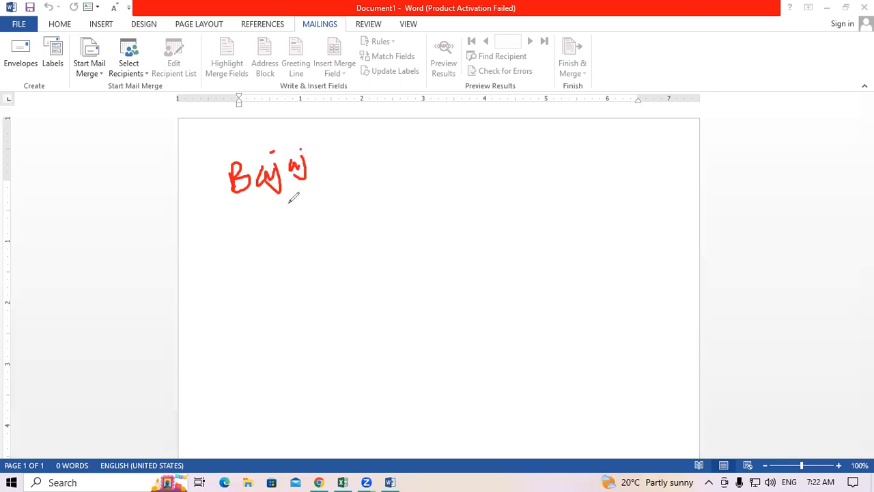
left_click_drag(250, 216, 332, 200)
left_click_drag(263, 235, 345, 224)
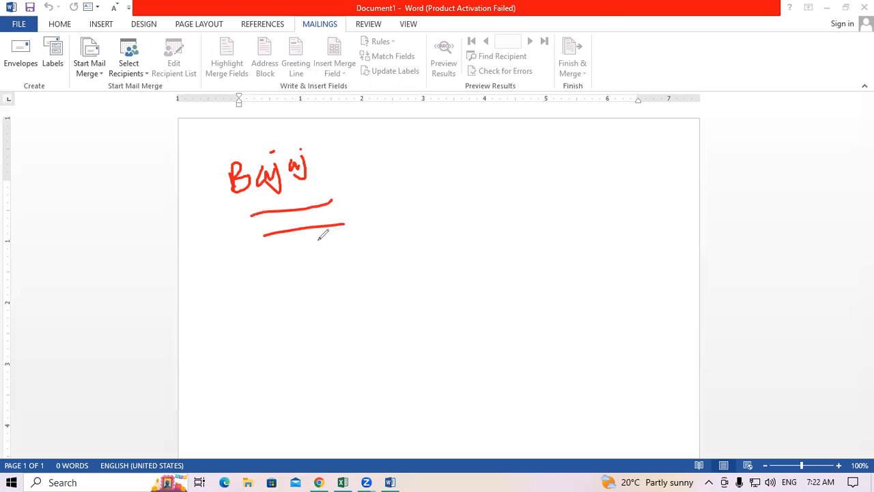
Ink a circled 12 and an M, with slash marks beside Bajaj, 12 and M.
mouse_move(459, 230)
left_mouse_down()
mouse_move(471, 250)
mouse_move(496, 247)
left_mouse_up()
mouse_move(493, 215)
left_mouse_down()
mouse_move(454, 253)
mouse_move(443, 235)
mouse_move(435, 253)
left_mouse_up()
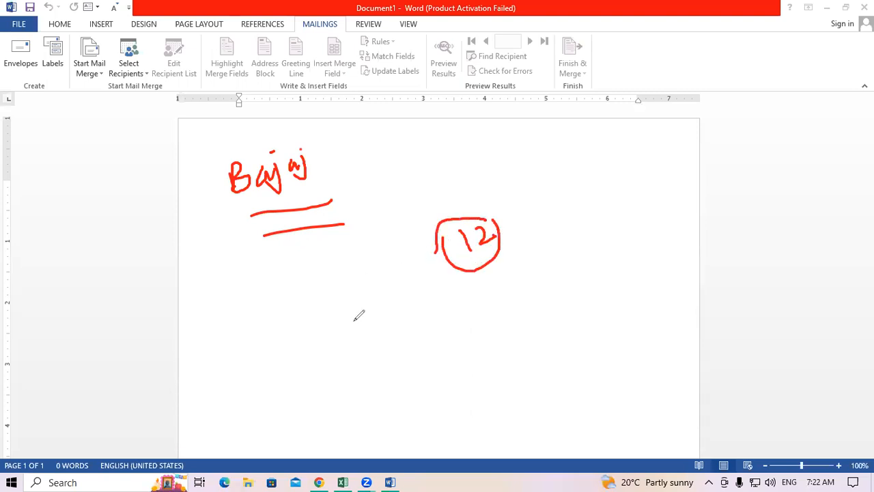
mouse_move(353, 185)
left_mouse_down()
mouse_move(376, 164)
mouse_move(388, 174)
left_mouse_up()
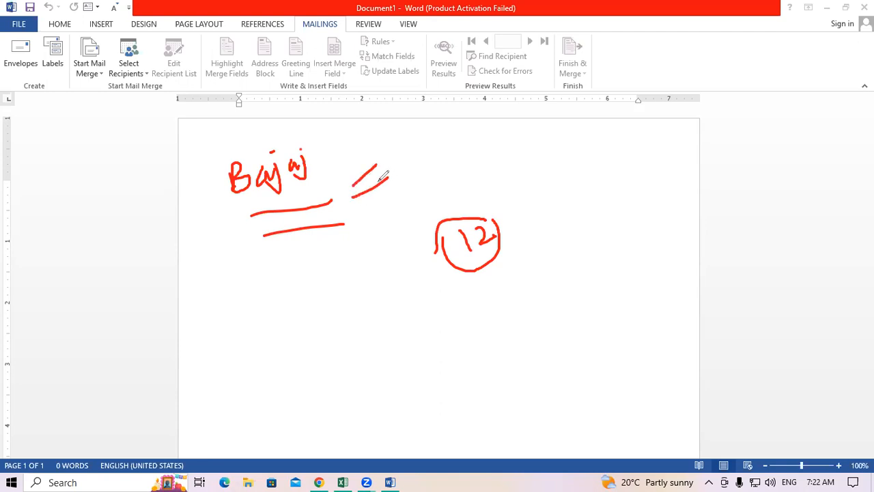
left_click_drag(529, 230, 551, 209)
left_click_drag(526, 240, 566, 219)
mouse_move(563, 209)
left_mouse_down()
mouse_move(582, 212)
mouse_move(568, 224)
mouse_move(585, 222)
left_mouse_up()
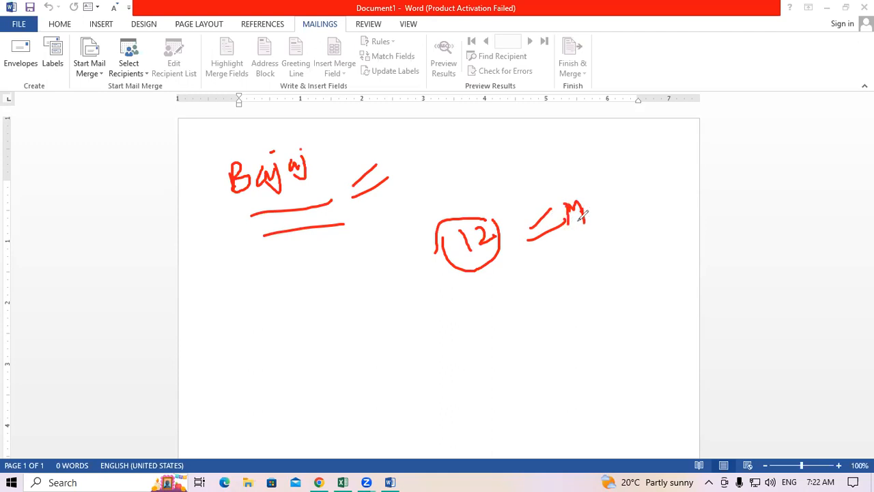
left_click_drag(601, 214, 631, 192)
mouse_move(611, 211)
left_mouse_down()
mouse_move(636, 198)
mouse_move(549, 159)
mouse_move(403, 191)
mouse_move(418, 213)
mouse_move(403, 220)
left_mouse_up()
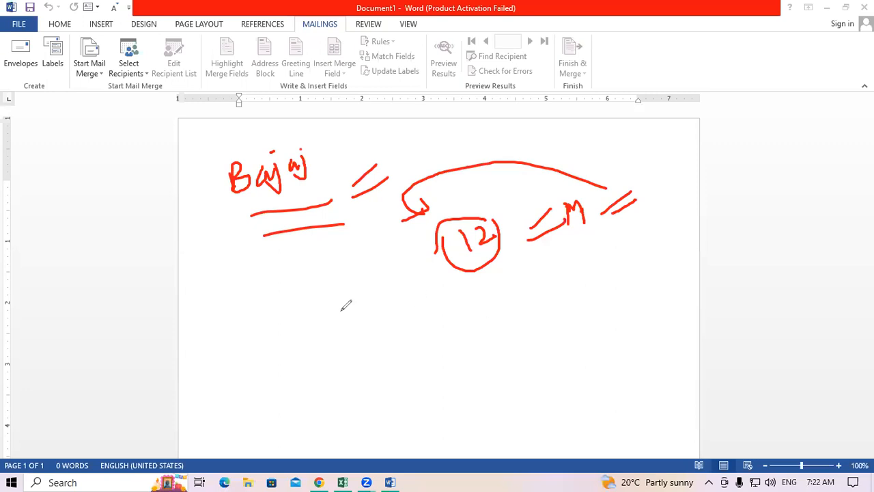
Add more slashes by Bajaj, a larger loop around 12, and hatching between 12 and M.
mouse_move(315, 185)
left_mouse_down()
mouse_move(368, 145)
mouse_move(338, 179)
mouse_move(355, 171)
left_mouse_up()
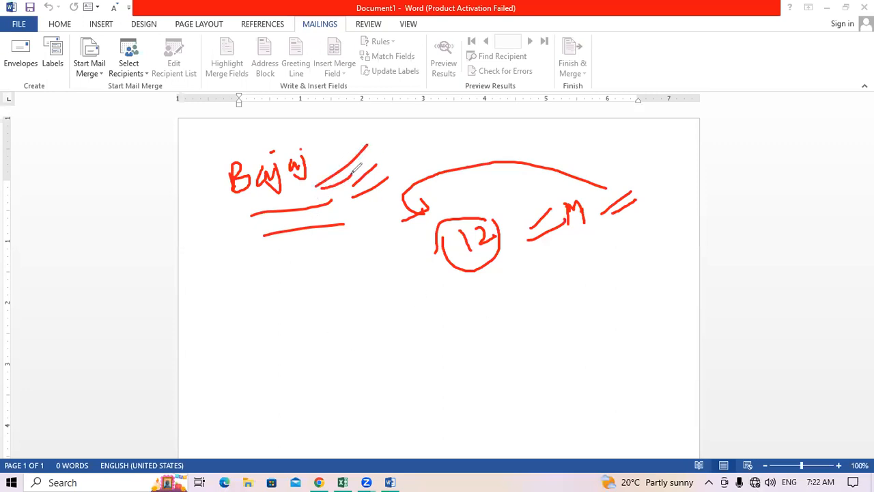
left_click_drag(317, 182, 350, 154)
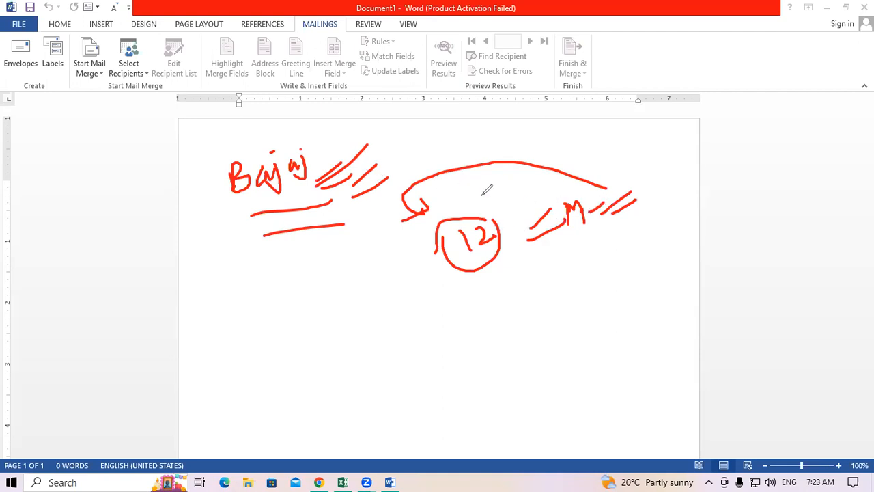
mouse_move(454, 198)
left_mouse_down()
mouse_move(461, 272)
mouse_move(471, 164)
mouse_move(430, 269)
mouse_move(435, 281)
left_mouse_up()
mouse_move(505, 252)
left_mouse_down()
mouse_move(471, 274)
mouse_move(482, 269)
left_mouse_up()
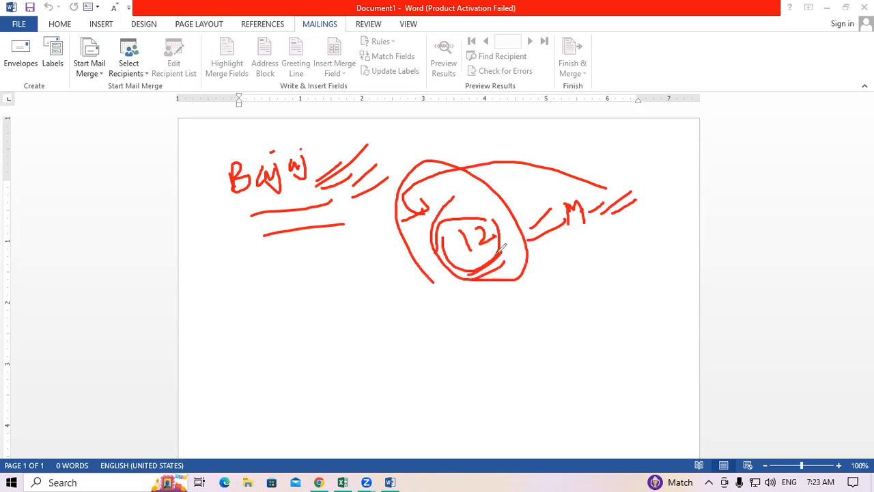
mouse_move(598, 224)
left_mouse_down()
mouse_move(572, 235)
mouse_move(571, 251)
left_mouse_up()
left_click_drag(538, 176, 494, 218)
left_click_drag(532, 195, 505, 221)
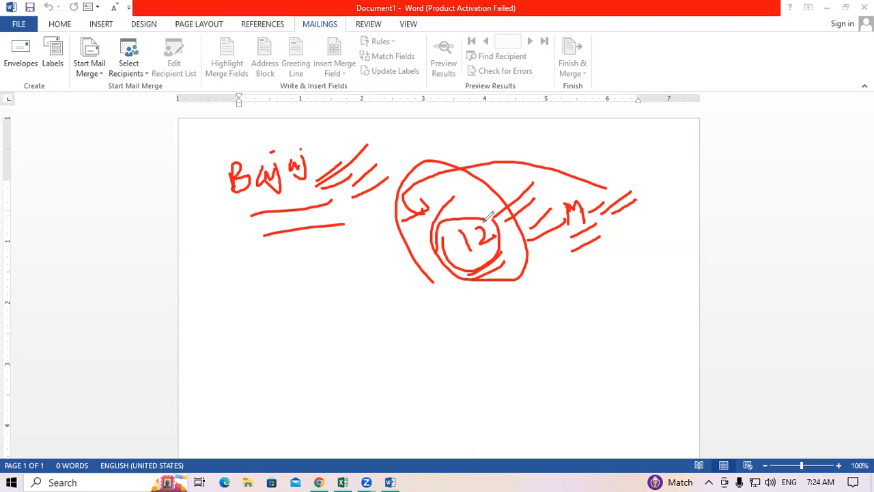
Draw a short ink stroke under the circled 12 and another beside the M.
mouse_move(466, 303)
left_mouse_down()
mouse_move(485, 296)
mouse_move(493, 304)
left_mouse_up()
left_click_drag(597, 232, 610, 227)
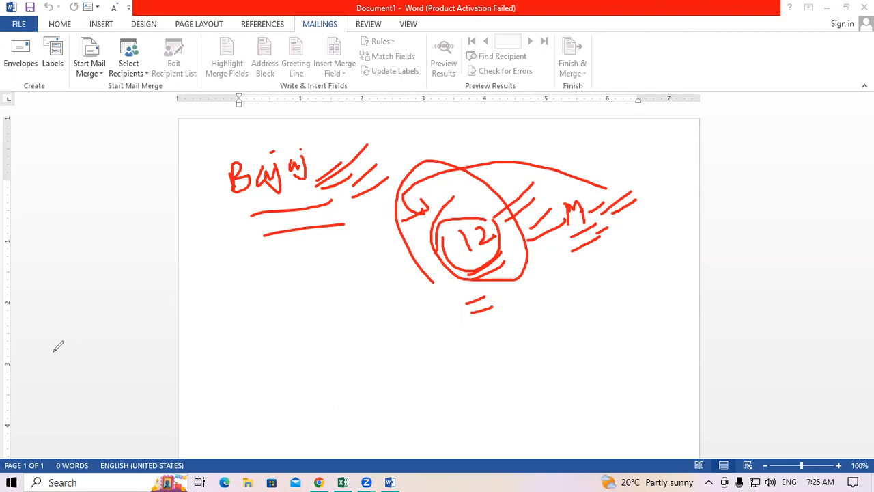
Erase all the red ink, make the document a Letters merge, and show recipient source options.
key("e")
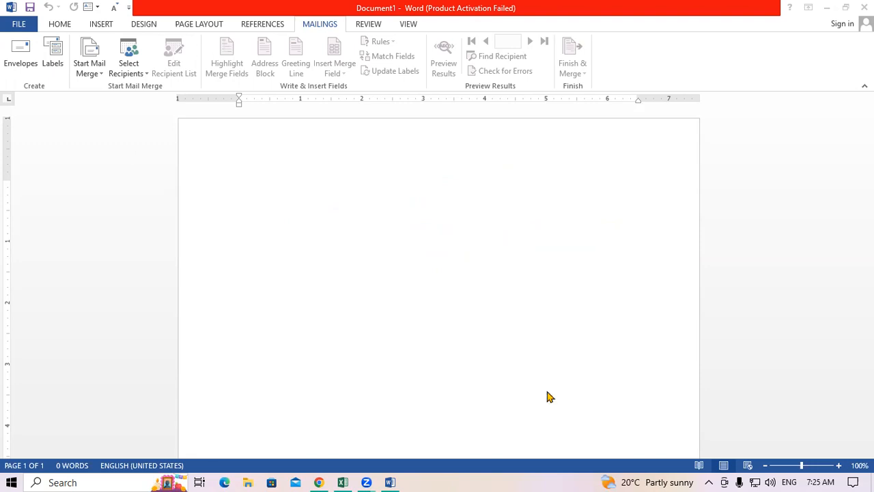
left_click(96, 69)
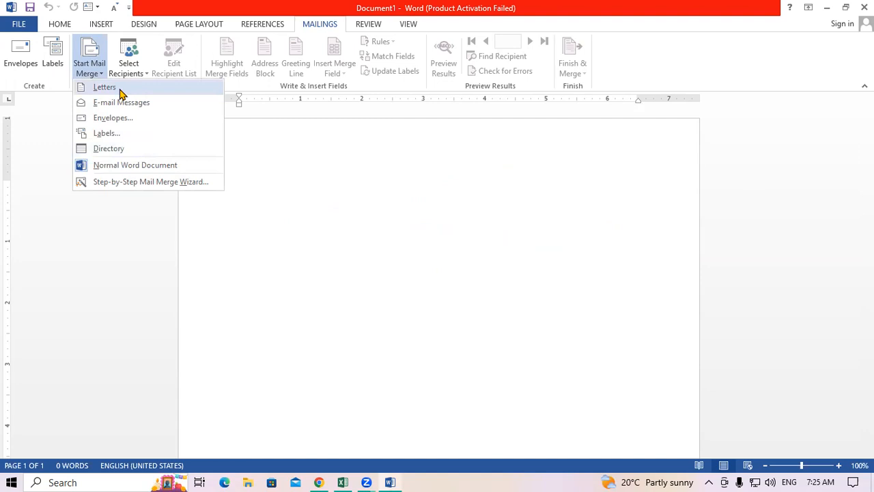
left_click(116, 91)
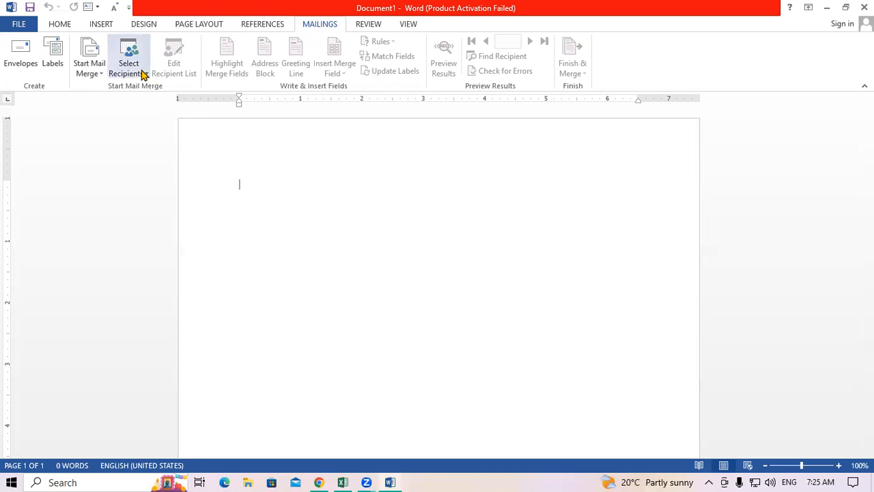
left_click(143, 75)
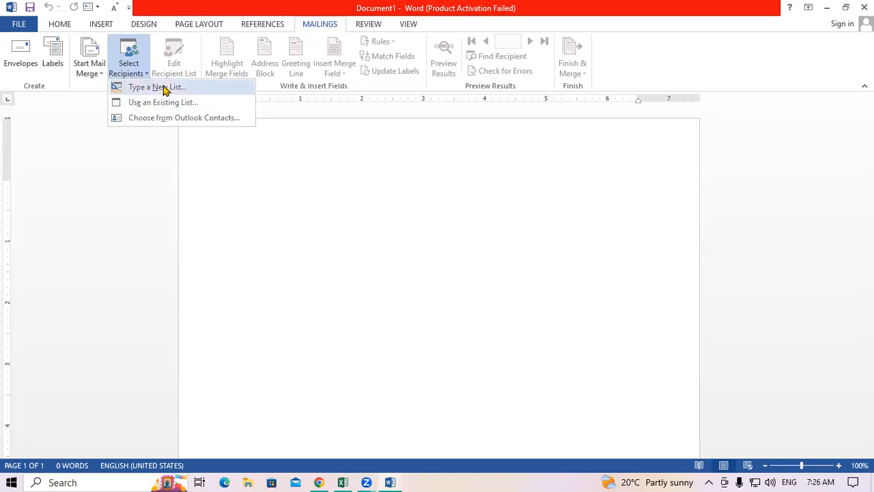
Reselect Letters as the merge type and choose Type a New List for recipients.
left_click(311, 183)
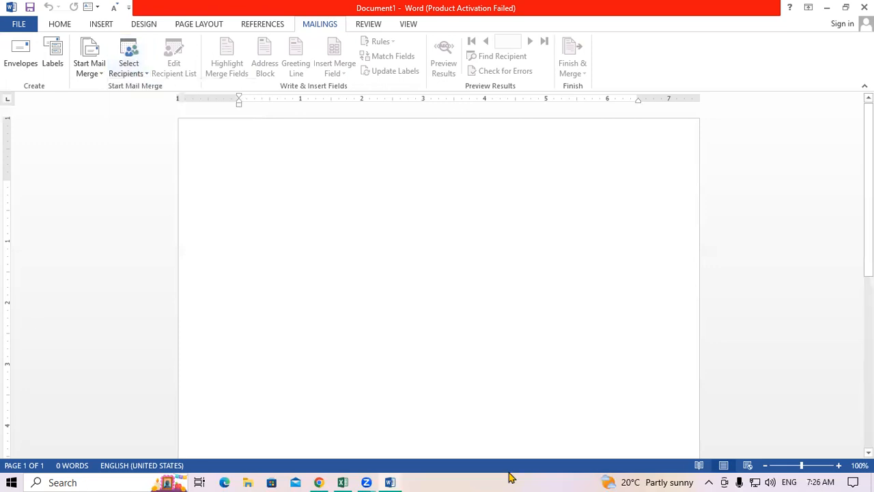
left_click(86, 74)
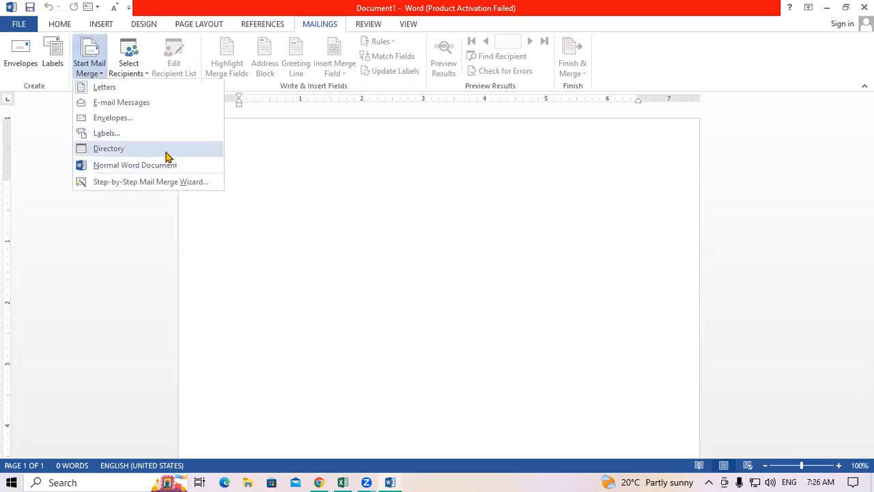
left_click(115, 90)
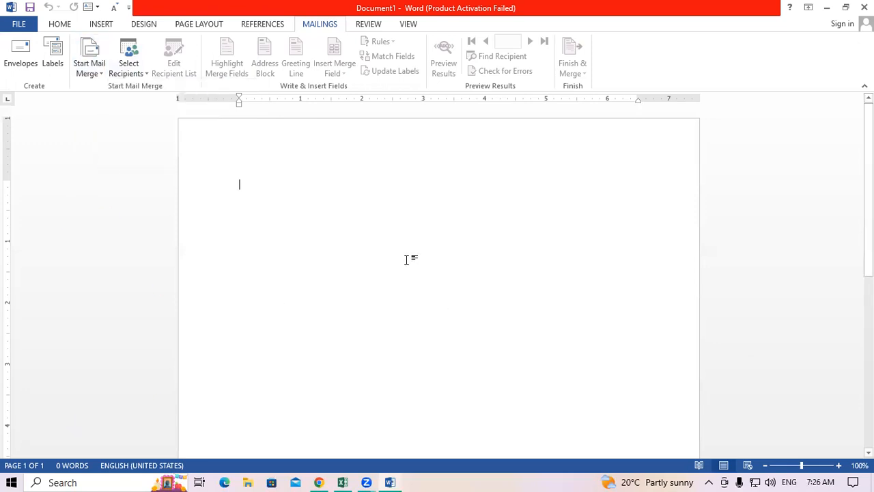
left_click(131, 72)
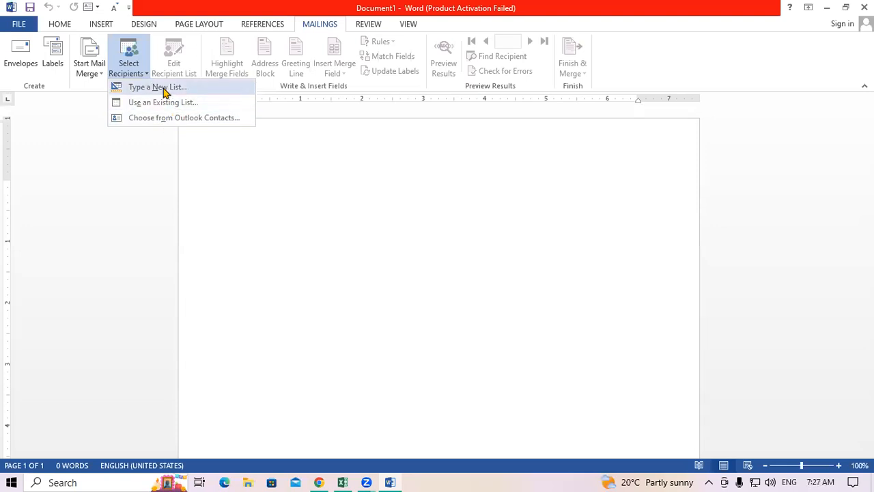
left_click(164, 91)
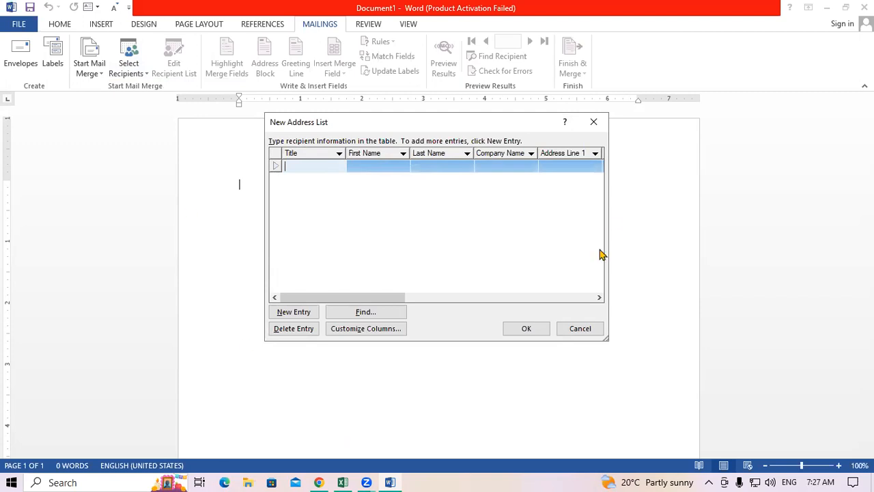
Enlarge and reposition the New Address List window to reveal the ZIP Code and Country columns.
left_click_drag(608, 226, 760, 225)
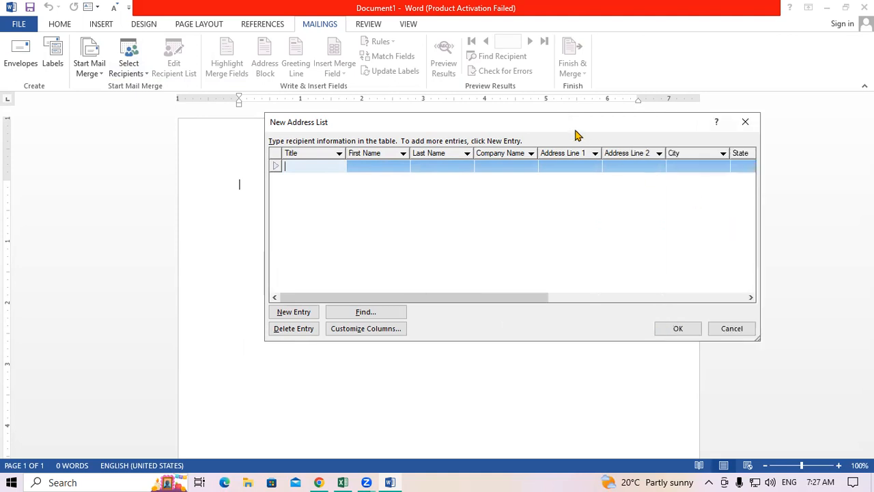
left_click_drag(562, 134, 392, 111)
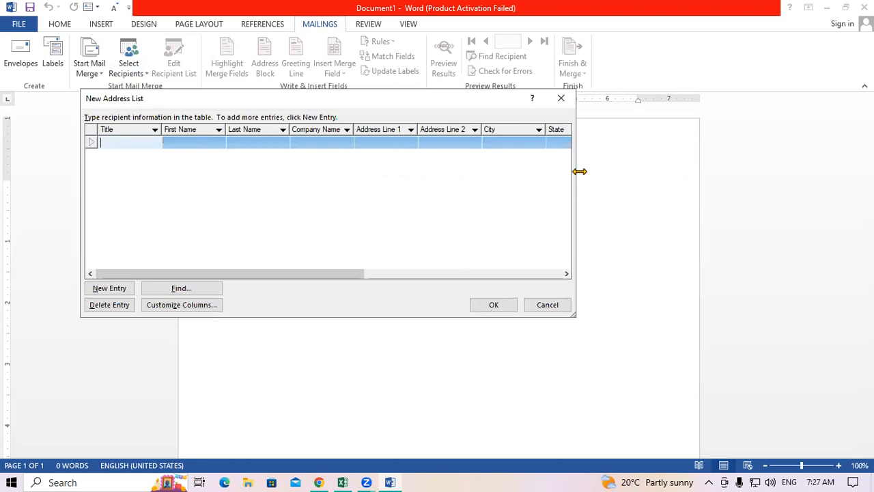
left_click_drag(579, 171, 754, 218)
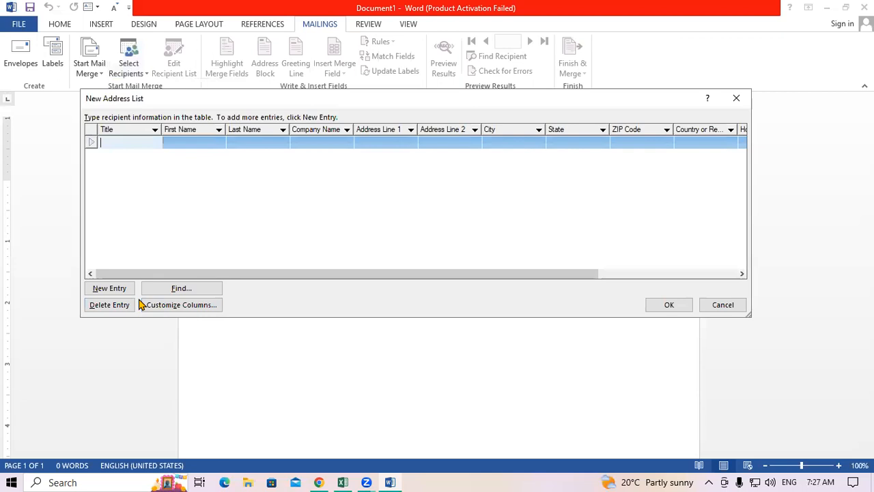
Delete the Address Line 1 and Address Line 2 fields in Customize Address List.
left_click(183, 305)
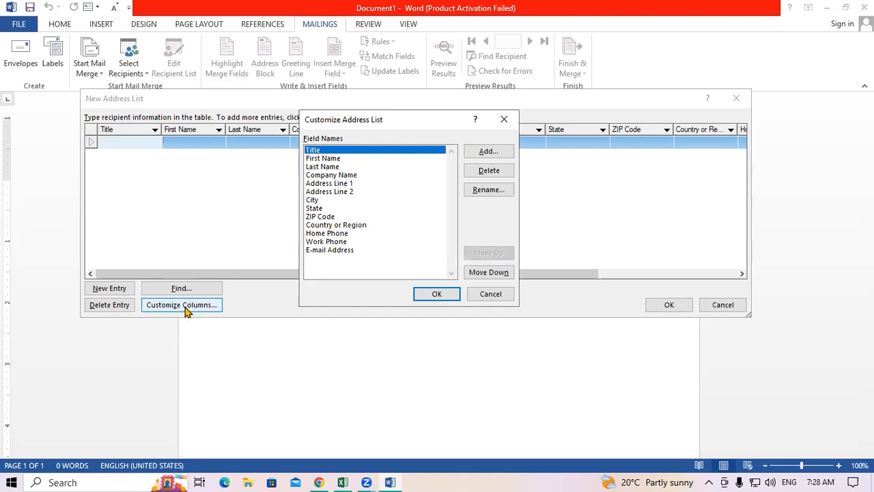
left_click(329, 184)
left_click(480, 176)
left_click(420, 279)
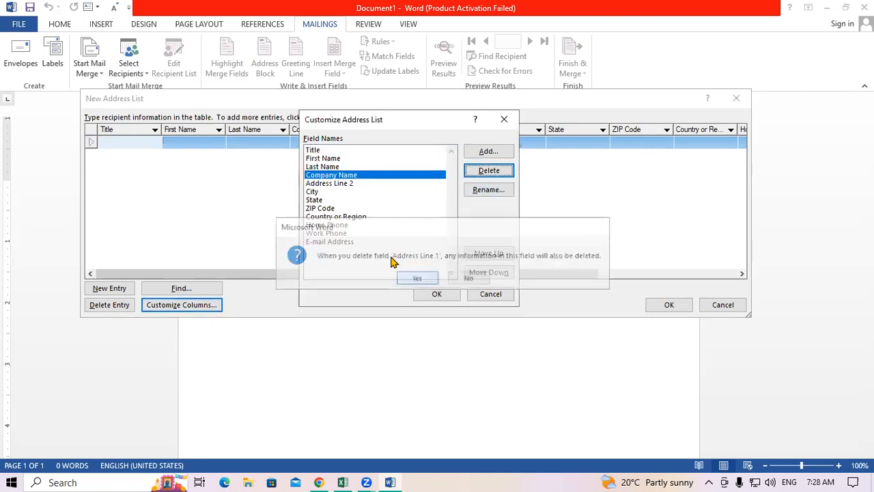
left_click(369, 183)
left_click(503, 172)
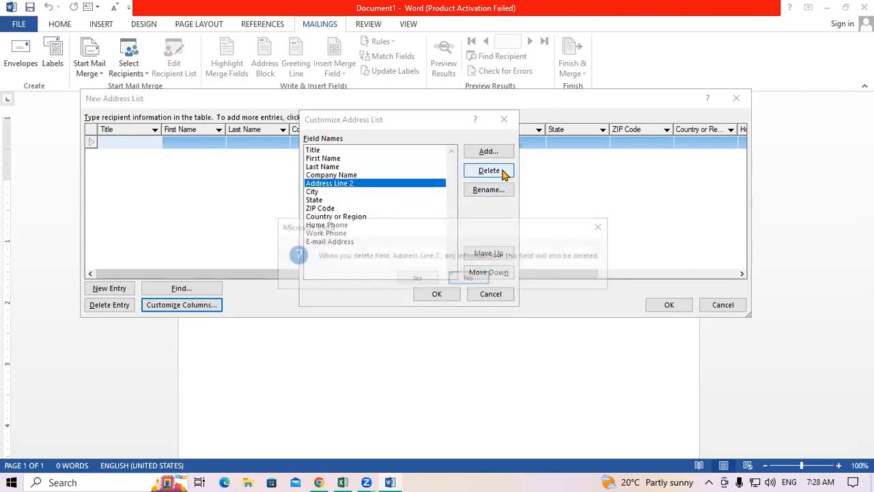
left_click(417, 278)
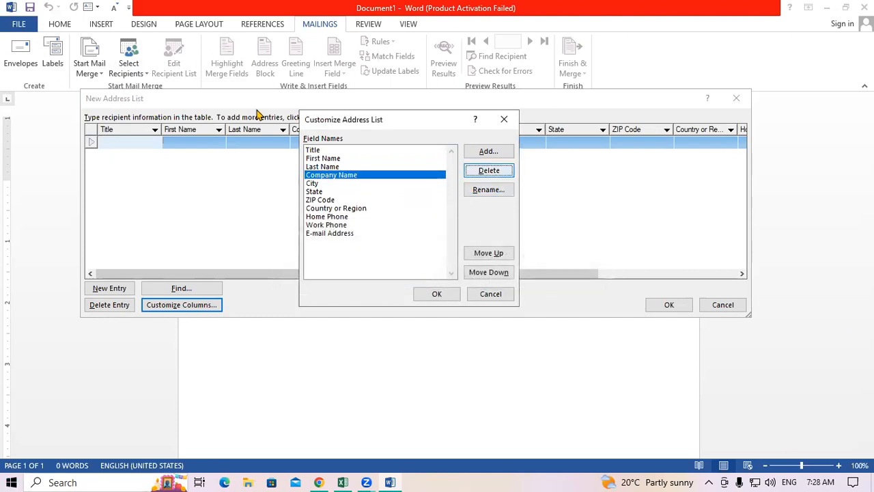
Add a new field named 'Address' to the recipient list fields.
left_click(489, 152)
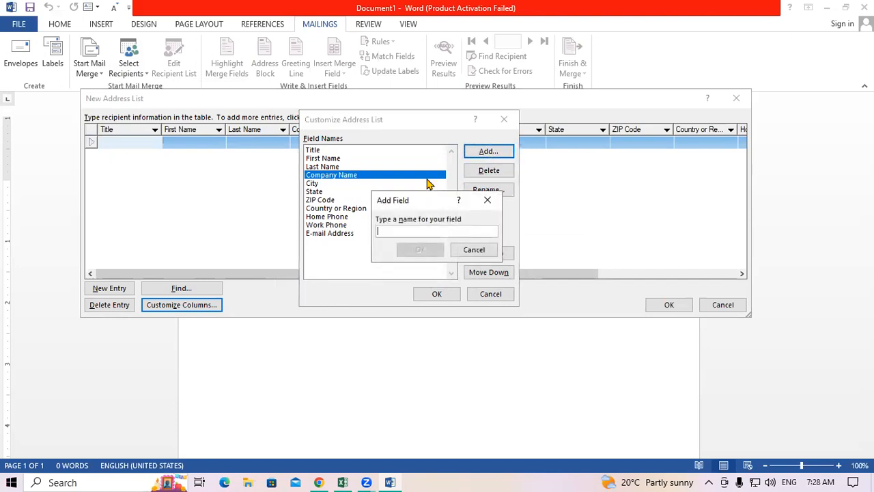
type("Addr")
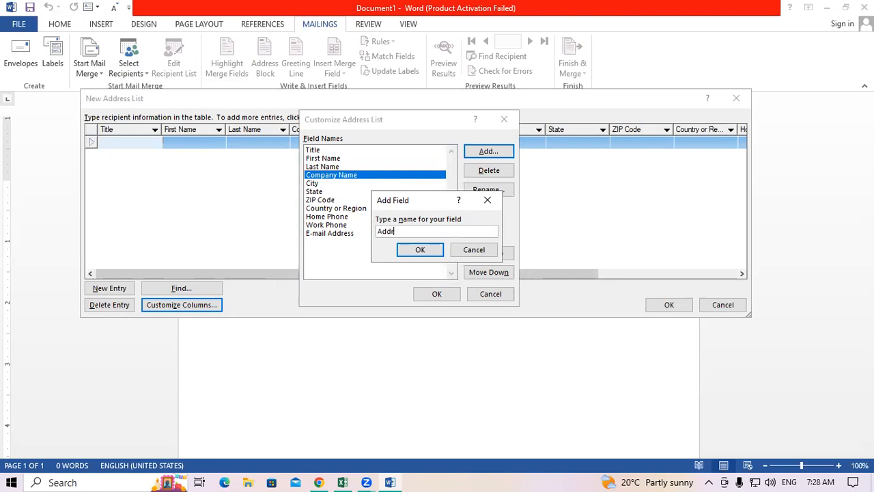
type("ess")
left_click(419, 250)
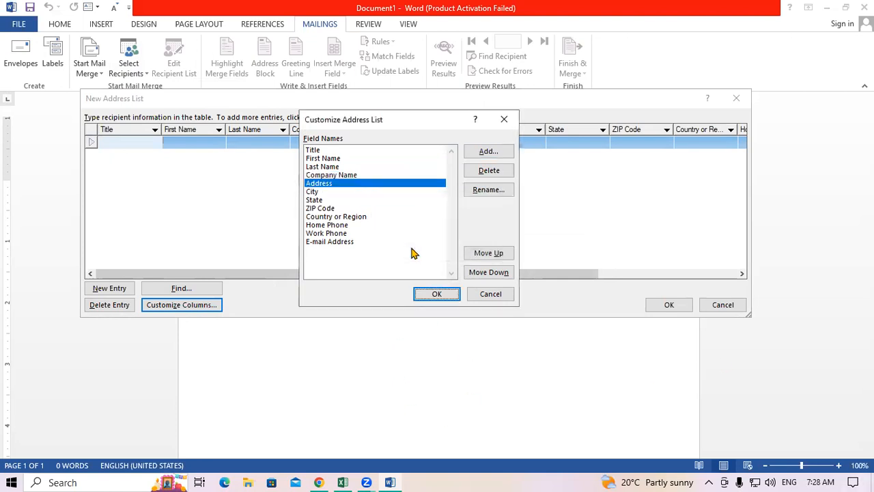
Select the ZIP Code field and choose Rename for it.
left_click(321, 209)
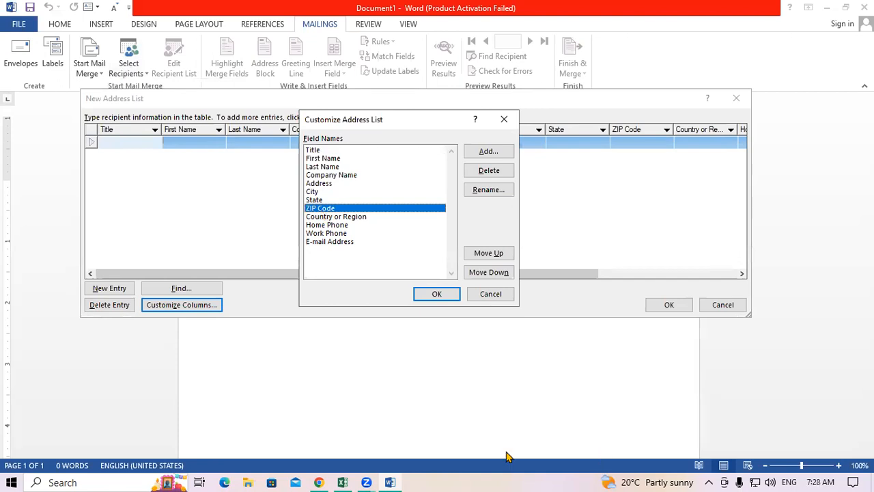
left_click(370, 436)
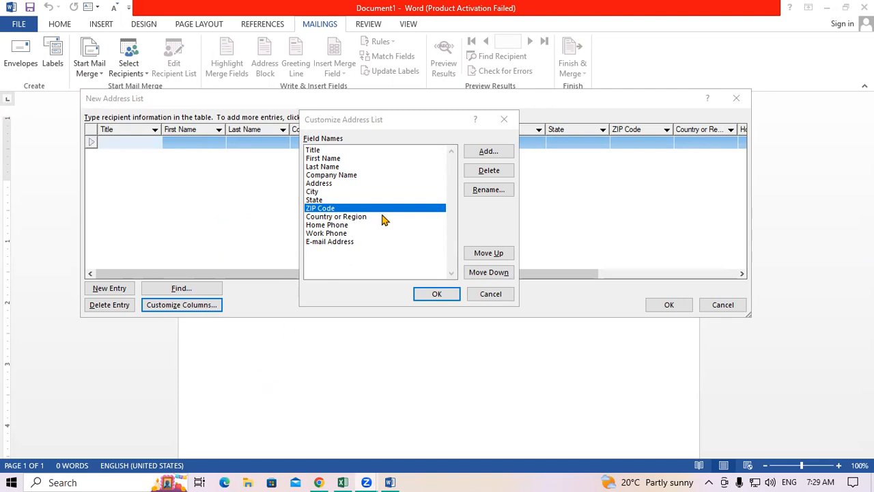
Change the field name from ZIP Code to Pin Code and confirm.
left_click(504, 193)
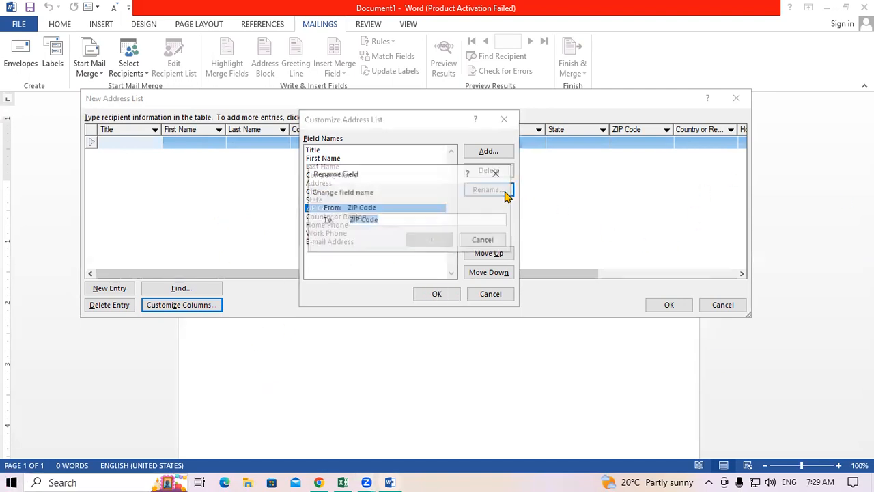
left_click(362, 220)
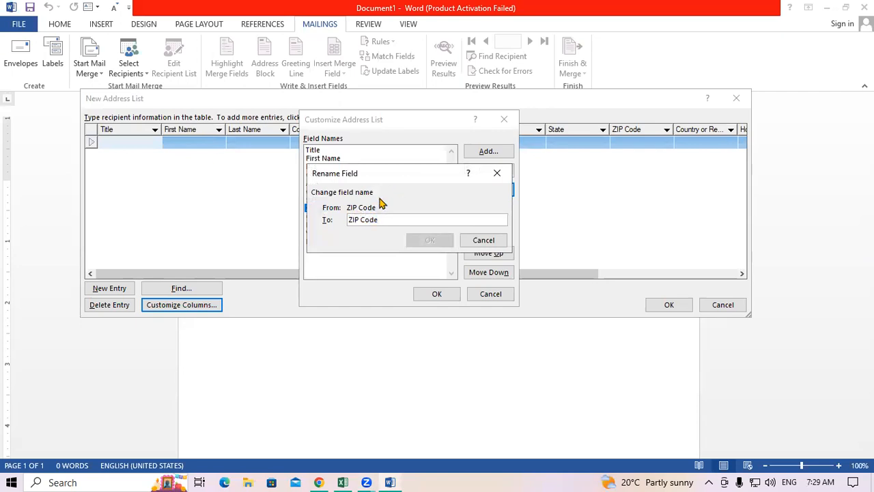
key("BackSpace")
key("BackSpace")
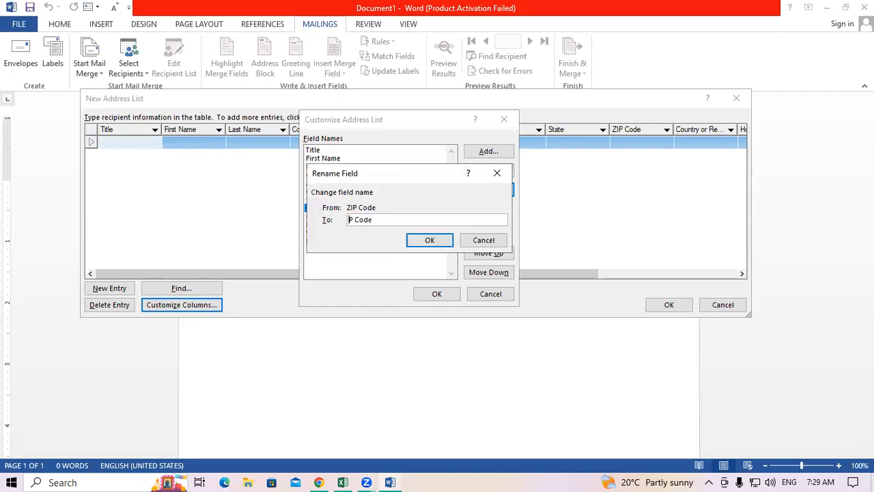
type("in")
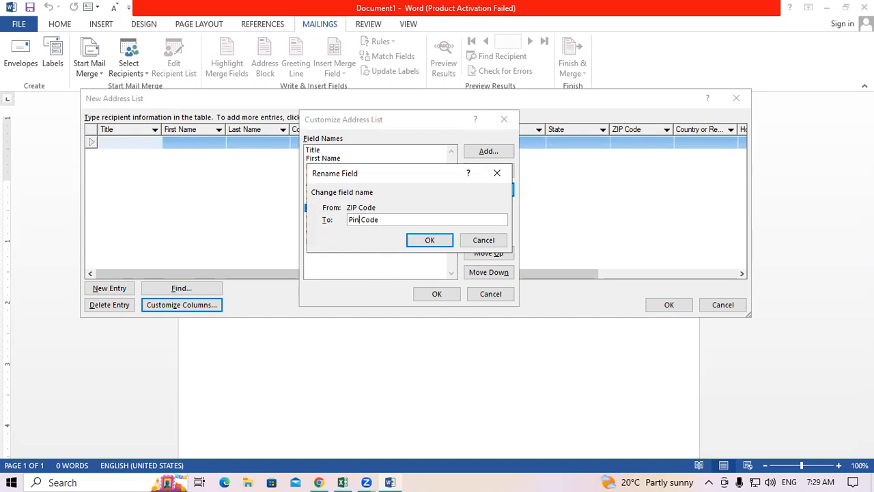
left_click(428, 241)
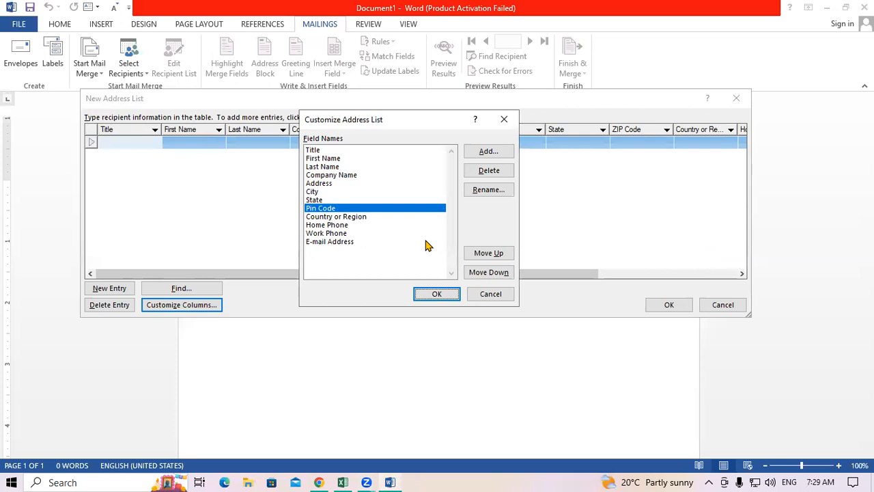
Delete the Home Phone and Work Phone fields from the address list fields.
left_click(339, 234)
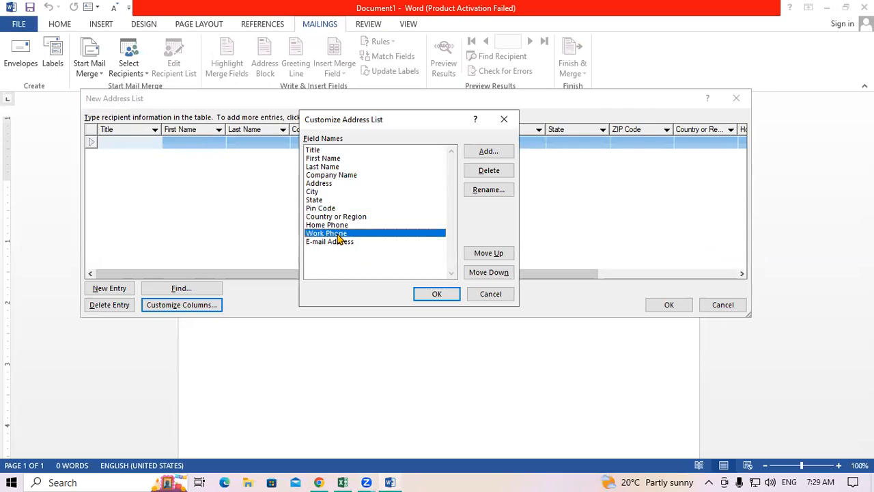
left_click(337, 226)
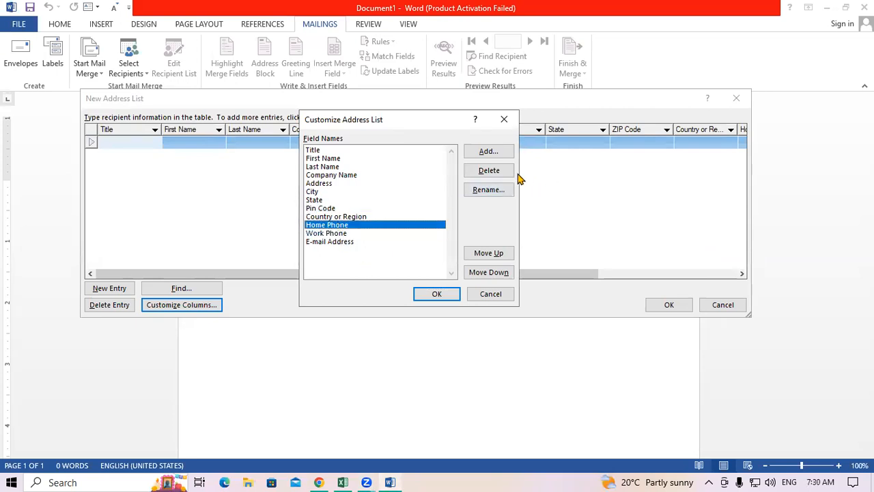
left_click(495, 171)
left_click(422, 279)
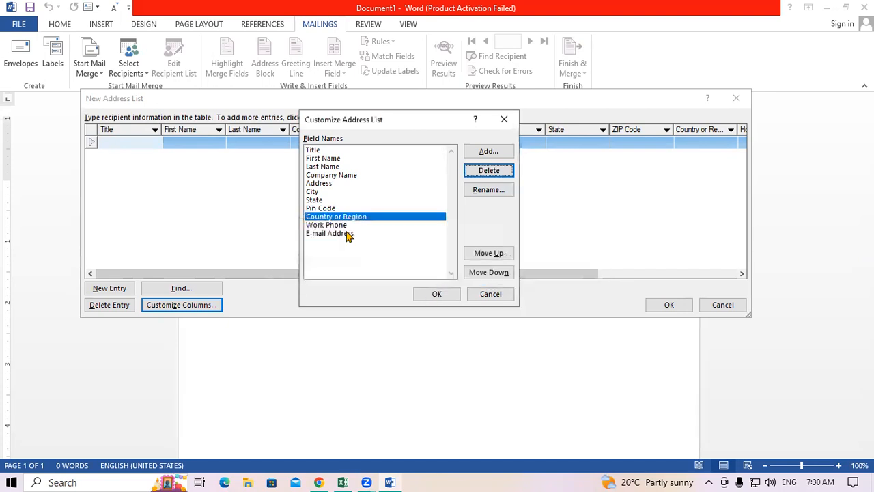
left_click(335, 226)
left_click(481, 174)
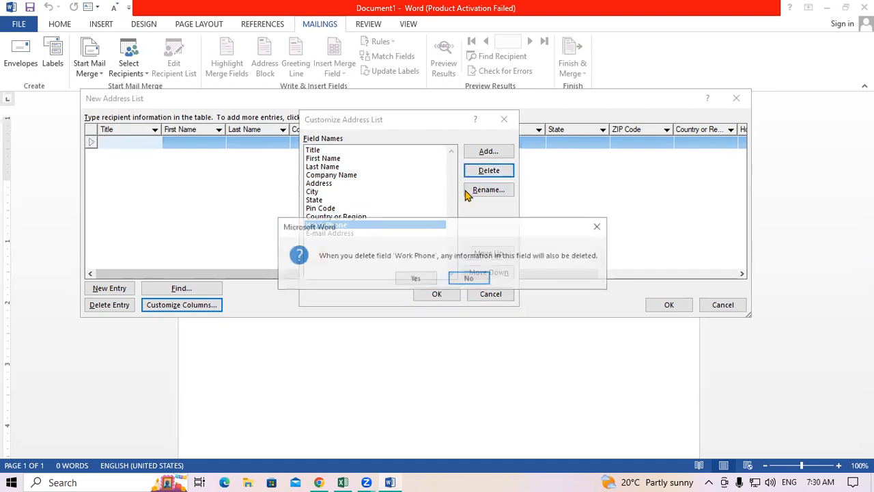
left_click(425, 277)
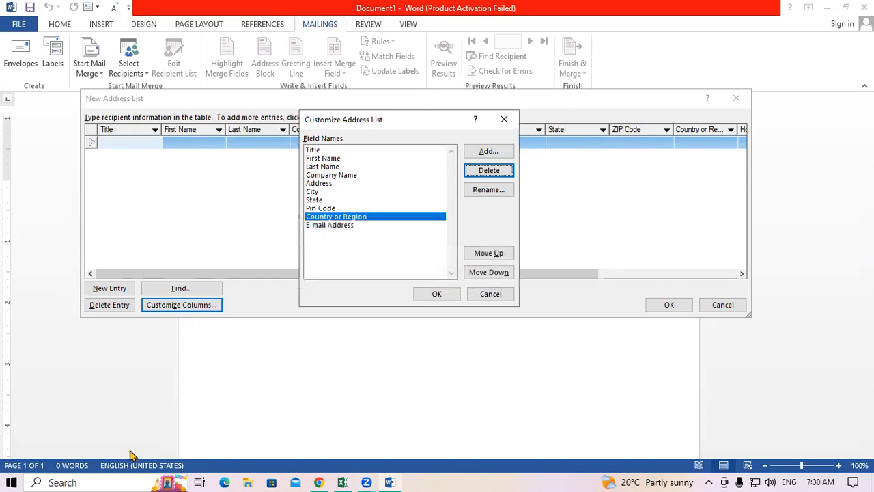
Add a 'Mobile Number' field, without the disallowed period, and apply the revised field list.
left_click(488, 153)
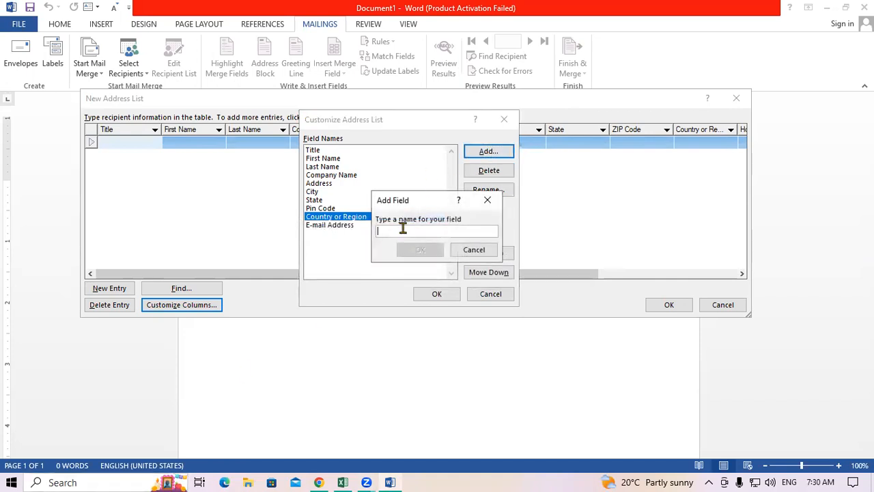
type("Mobile")
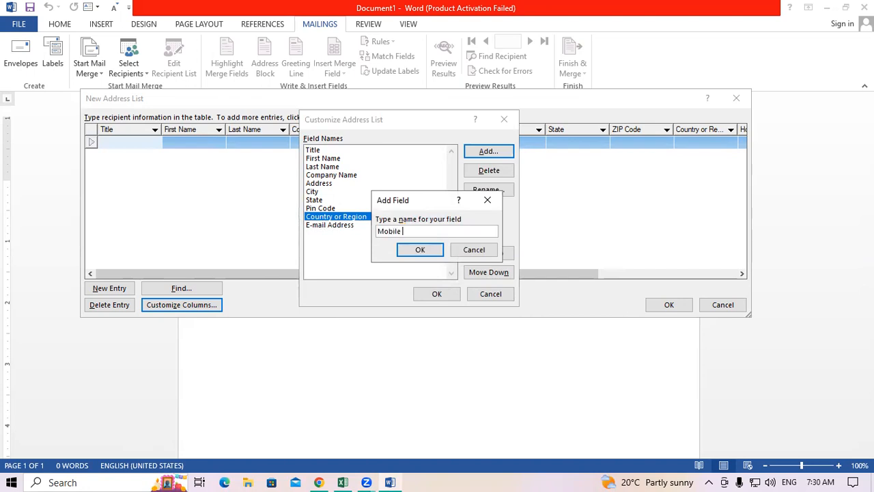
type(" No")
left_click(418, 250)
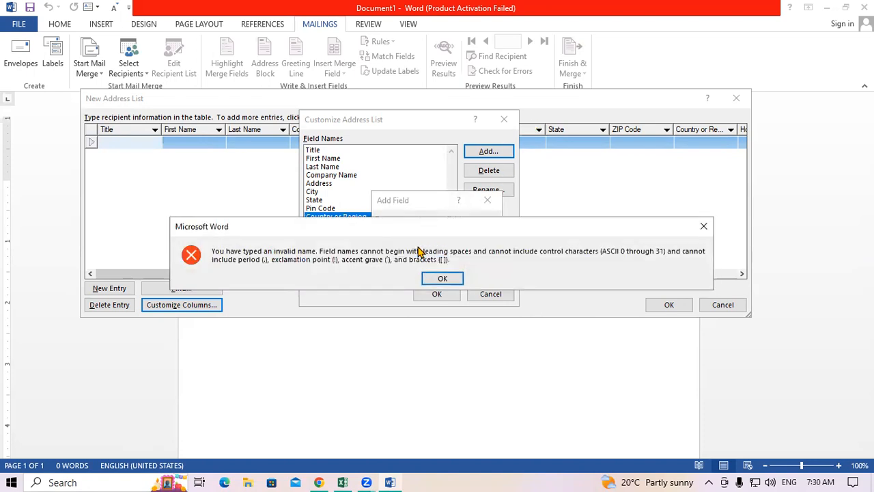
left_click(703, 226)
left_click(420, 232)
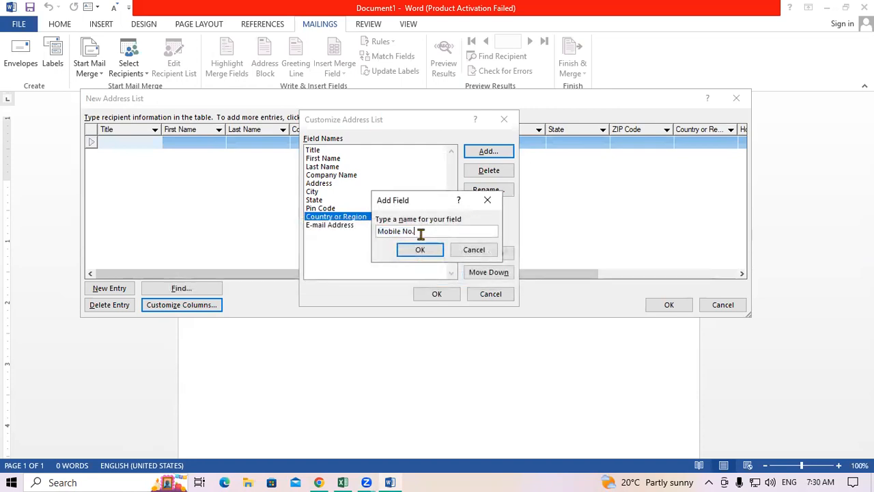
key("BackSpace")
key("BackSpace")
type("umber")
left_click(424, 250)
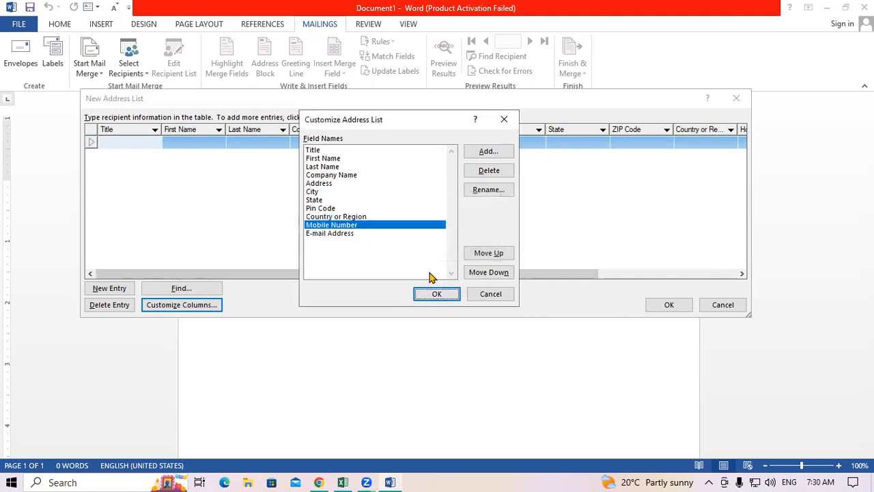
left_click_drag(412, 121, 404, 259)
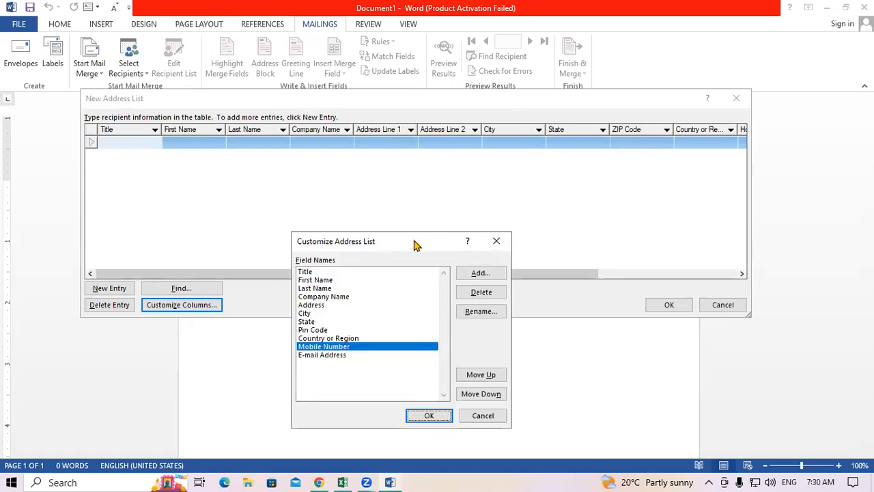
left_click_drag(415, 244, 437, 98)
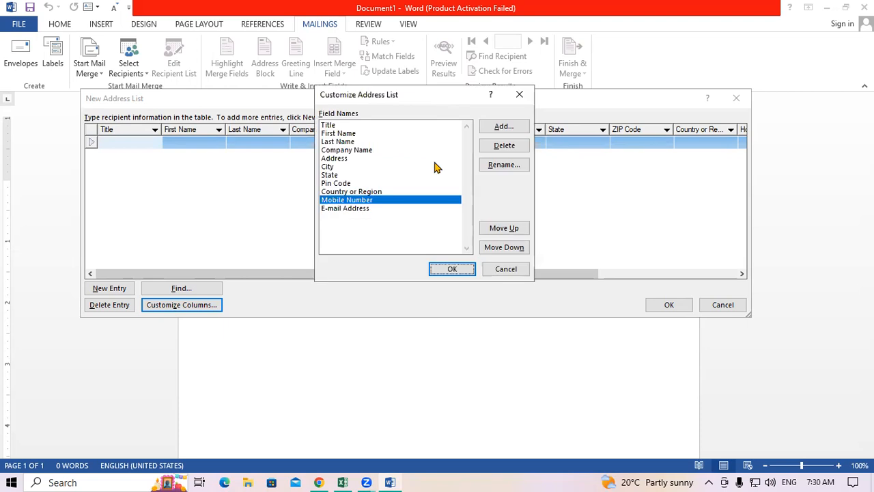
left_click(452, 269)
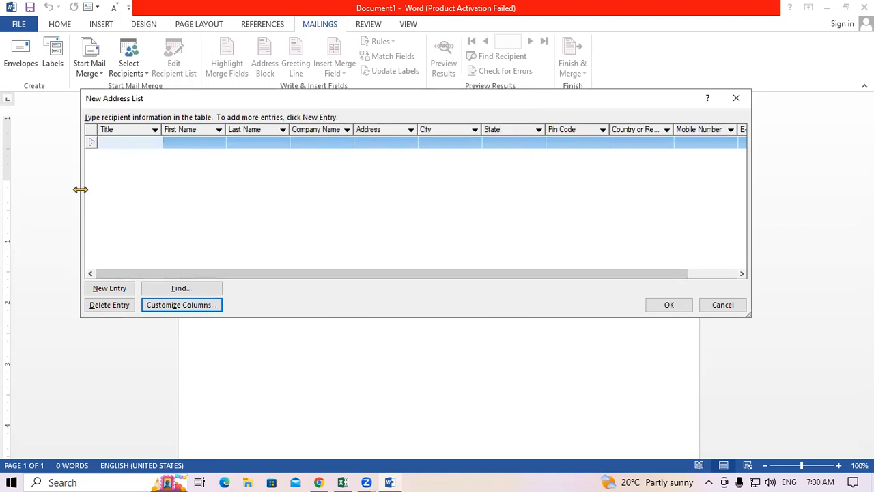
Widen the address list and enter the first employee's title MR, full name, company BAJAJ and address.
left_click_drag(337, 105, 266, 71)
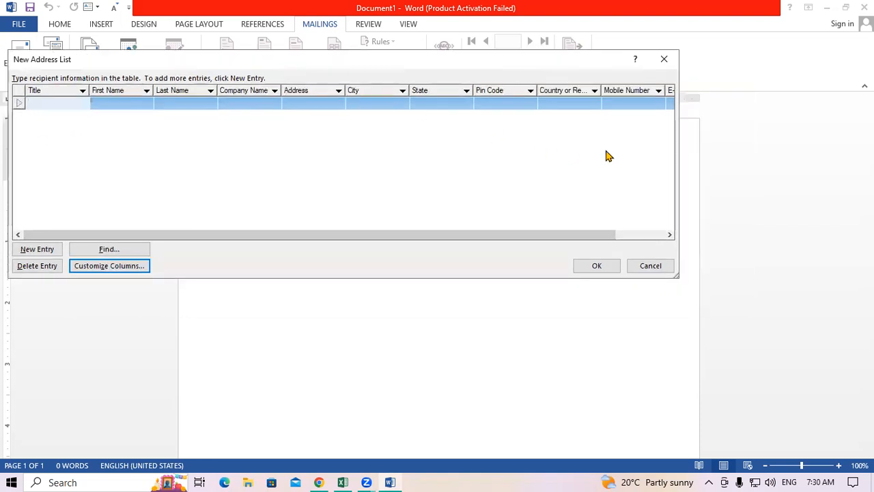
left_click_drag(679, 146, 832, 153)
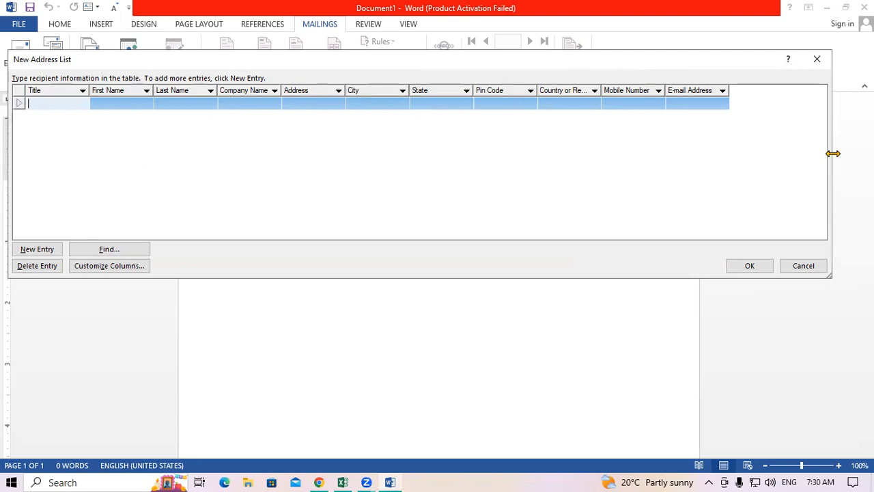
type("MR")
key("Tab")
key("Tab")
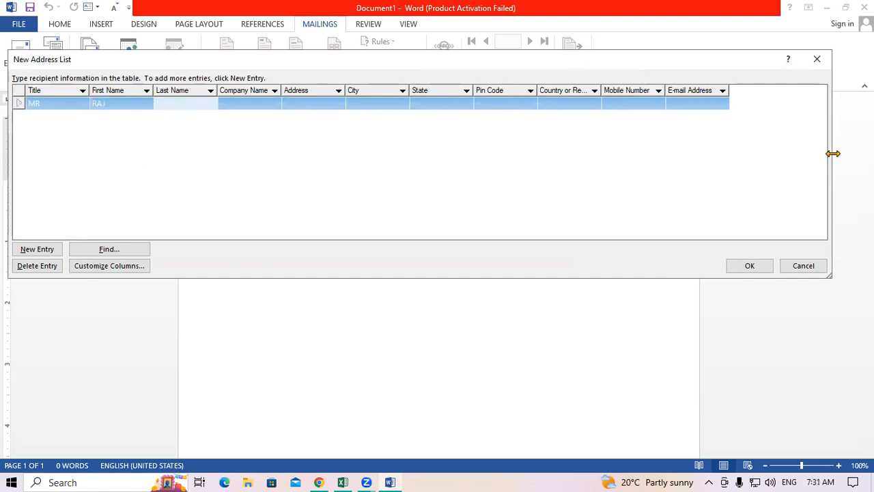
key("Tab")
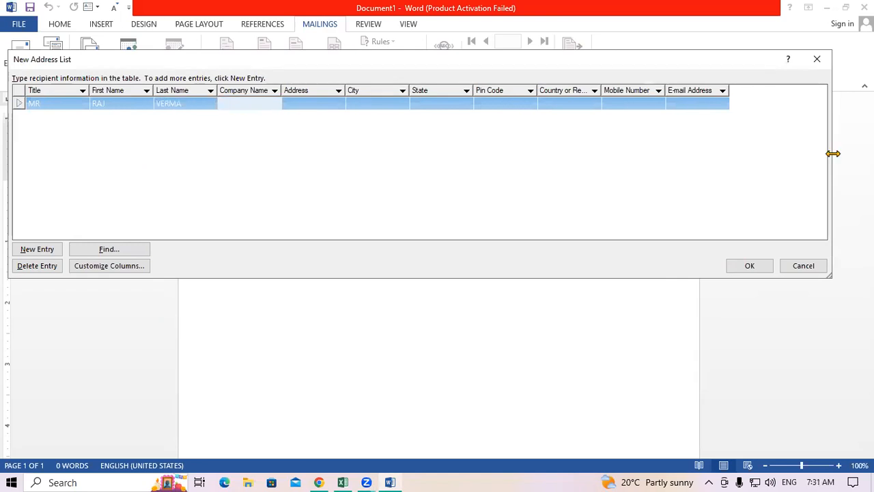
type("BAJAJ")
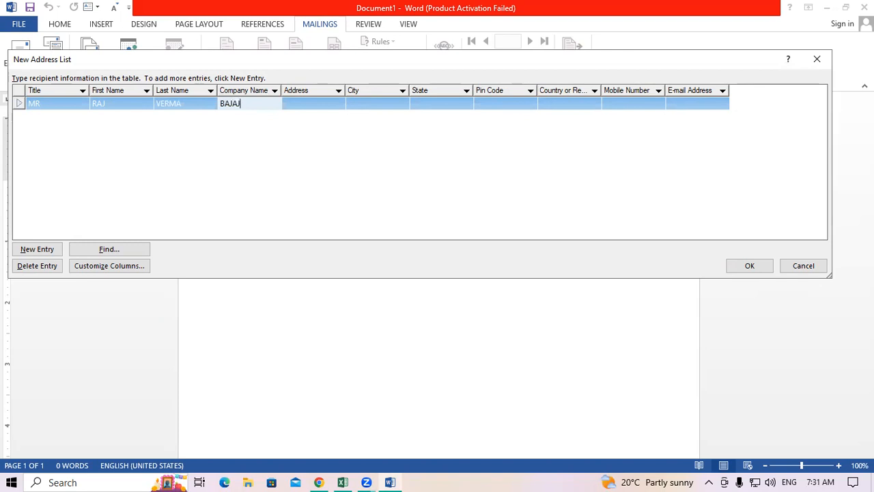
key("Tab")
type("PADRAUNA")
key("Tab")
Fill in the first employee's city, state UP, pin code, country INDIA and mobile number.
type("PADRAUNA")
key("Tab")
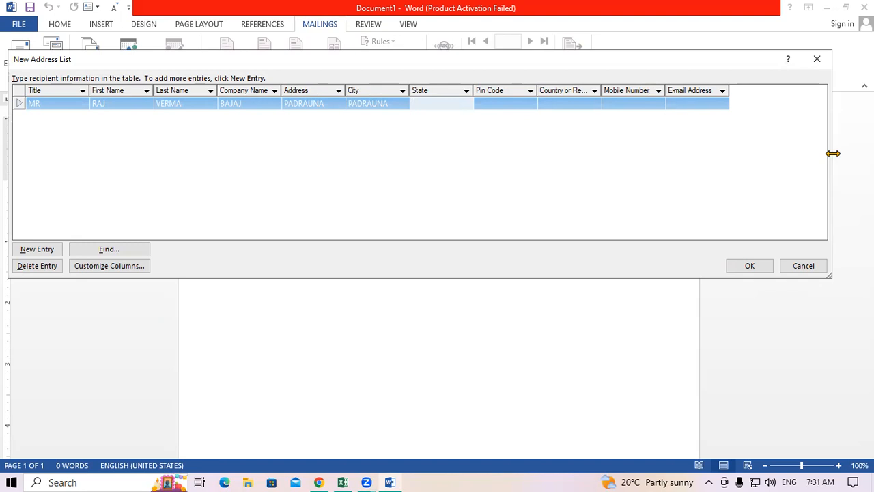
type("UP")
key("Tab")
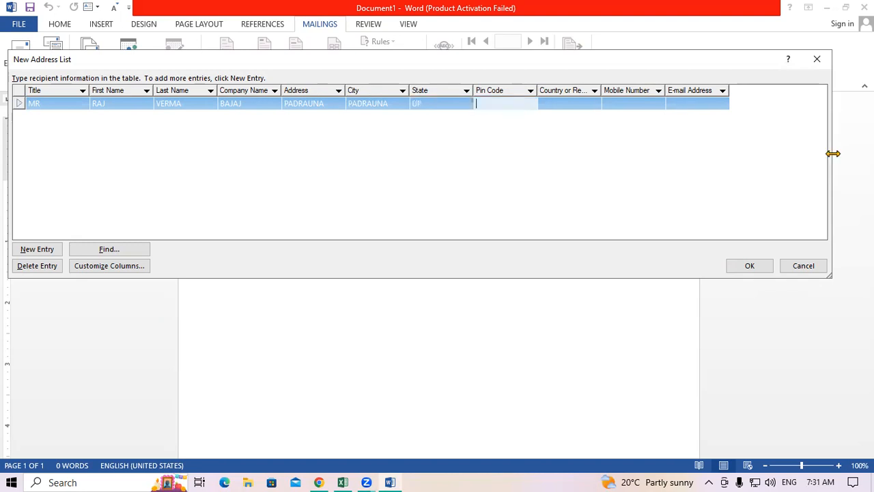
type("274304")
key("Tab")
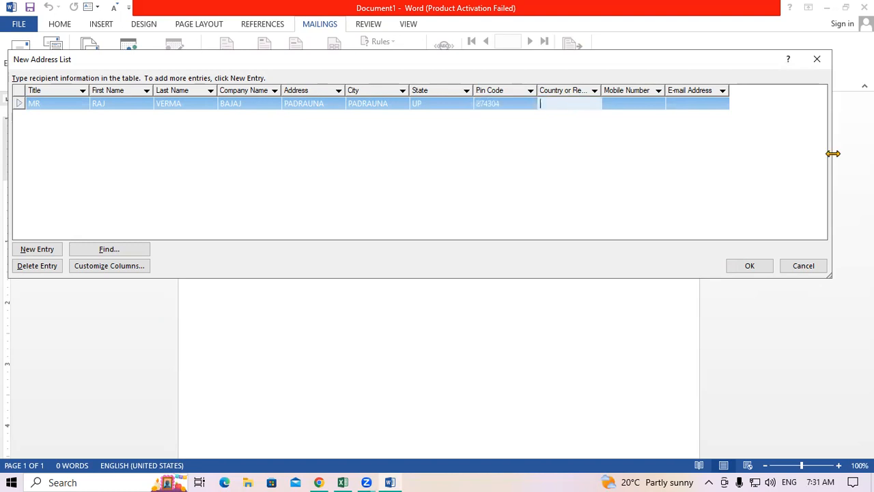
type("INDIA")
key("Tab")
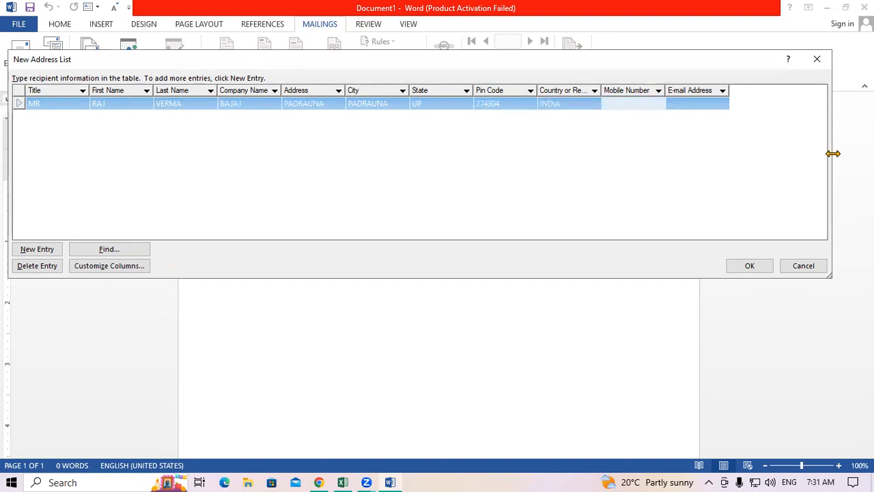
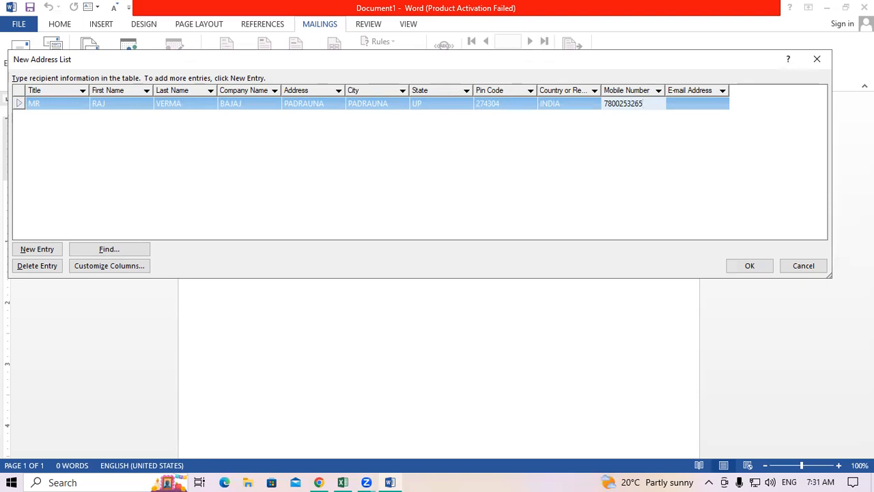
key("Tab")
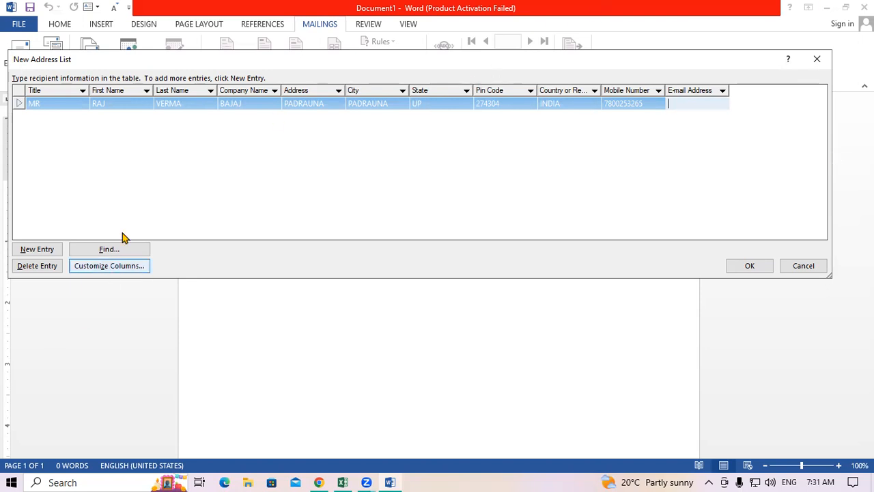
Delete the E-mail Address column via Customize Columns, then return to the first record's Mobile Number.
left_click(120, 266)
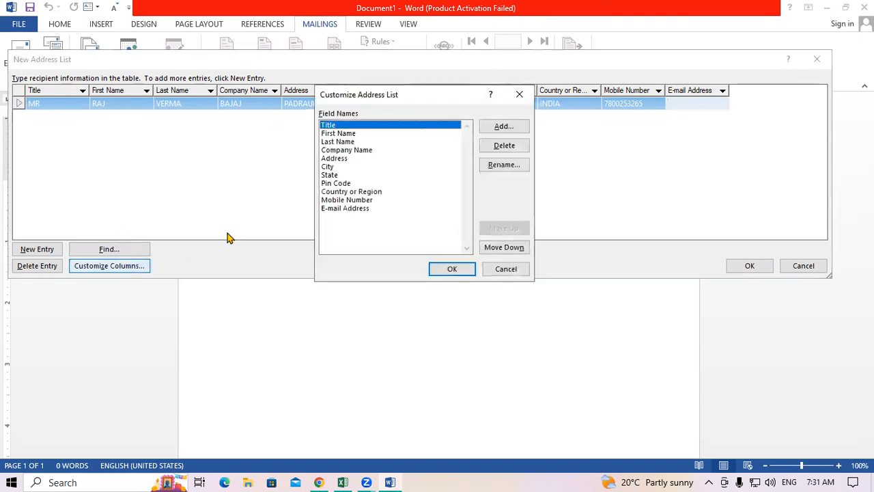
left_click(342, 209)
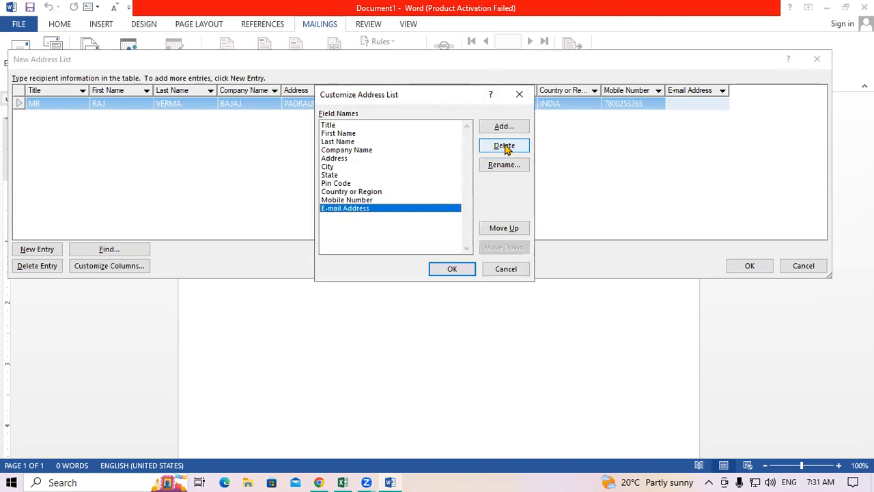
left_click(505, 149)
left_click(415, 277)
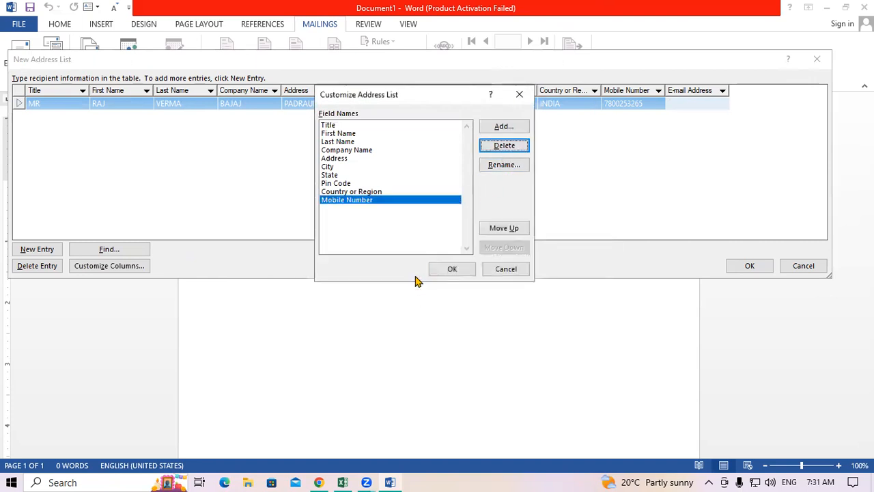
left_click(459, 270)
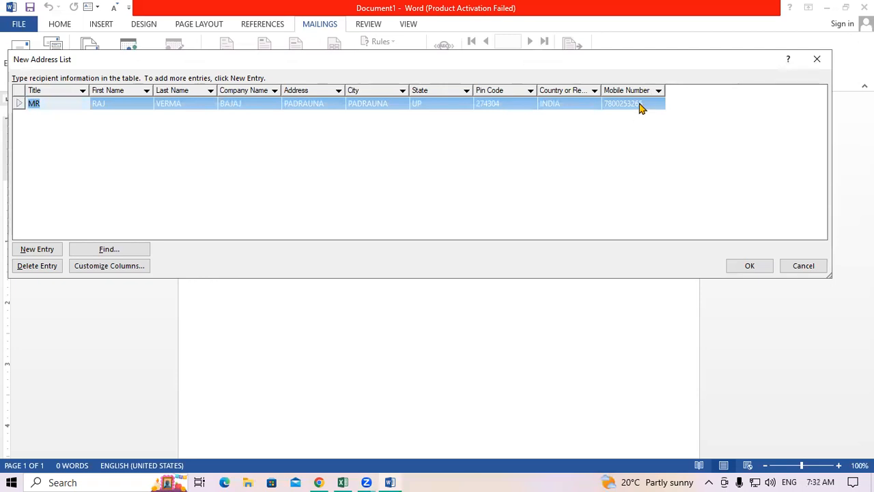
left_click(640, 106)
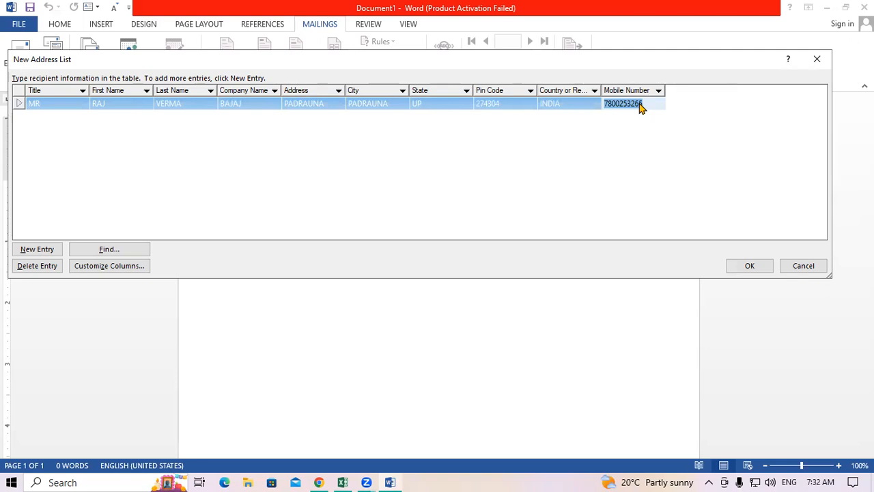
Start a new row with title MRS, the employee's full name, company BAJAJ and address.
key("Tab")
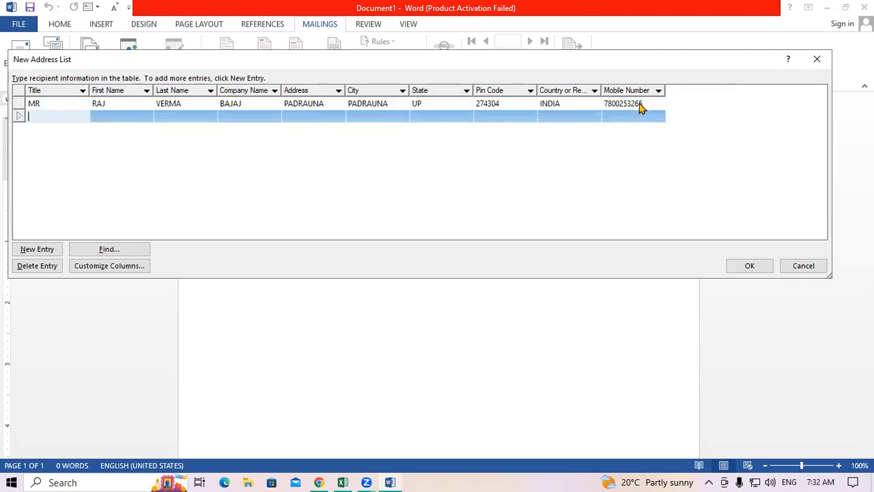
type("MRS")
key("Tab")
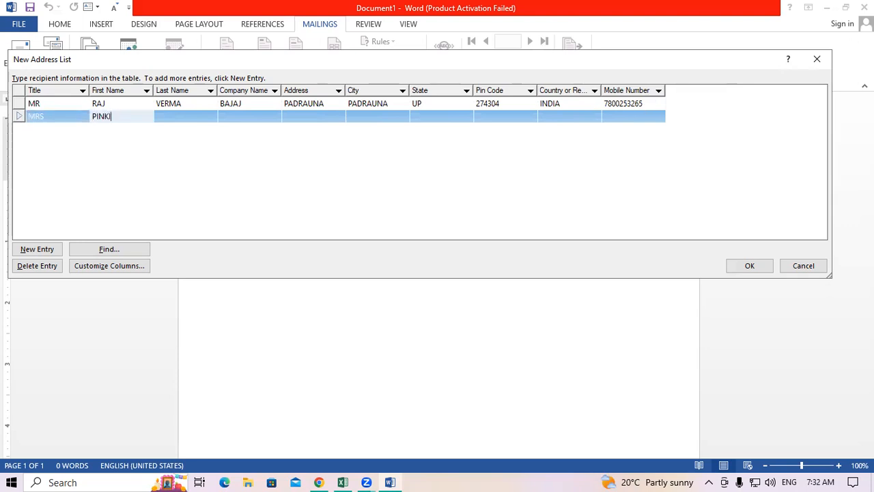
key("Tab")
key("Tab")
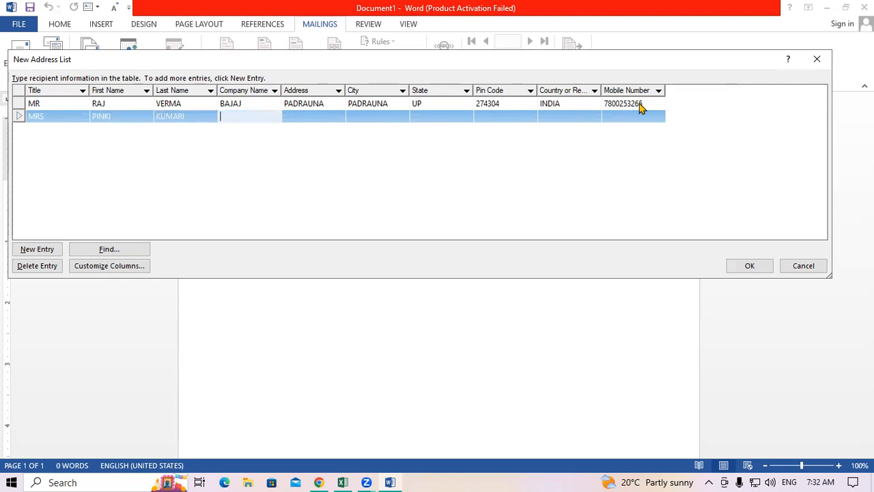
type("BAJAJ")
key("Tab")
type("RAMKOLA")
Leave City blank and enter state UP, pin code, country INDIA and mobile number.
key("Tab")
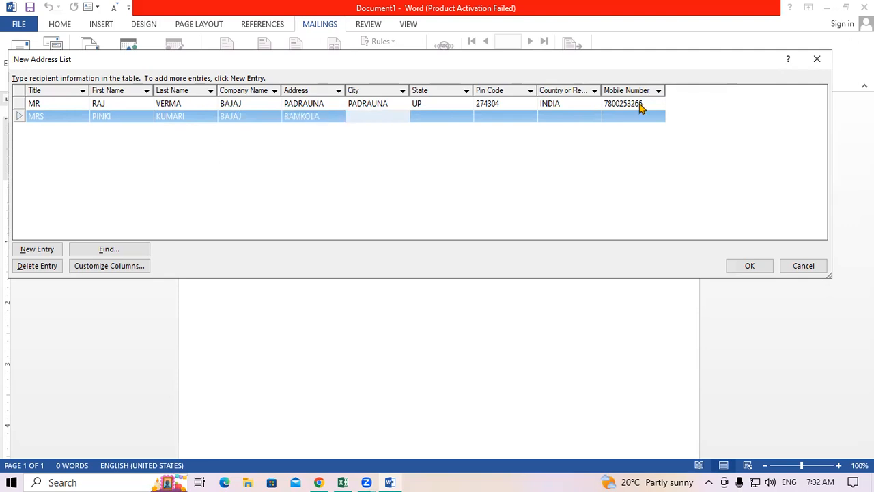
type("RAMKOLA")
key("Tab")
type("UP")
key("Tab")
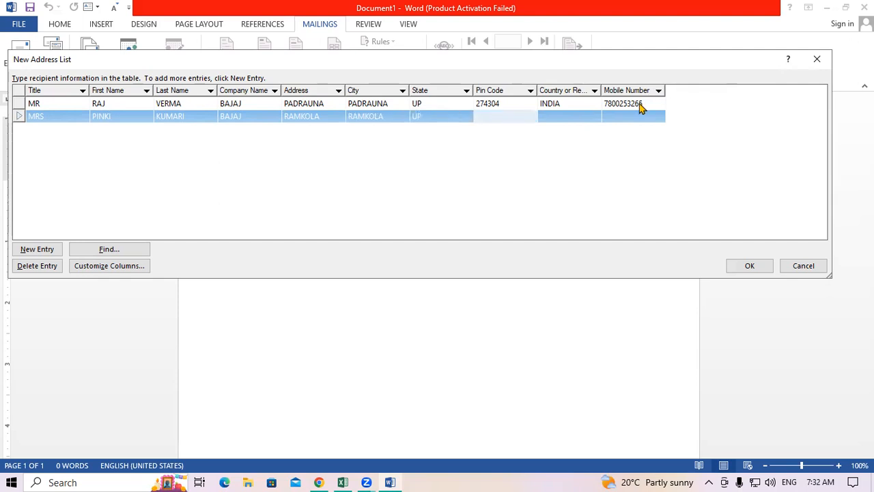
type("274305")
key("Tab")
type("INDIA")
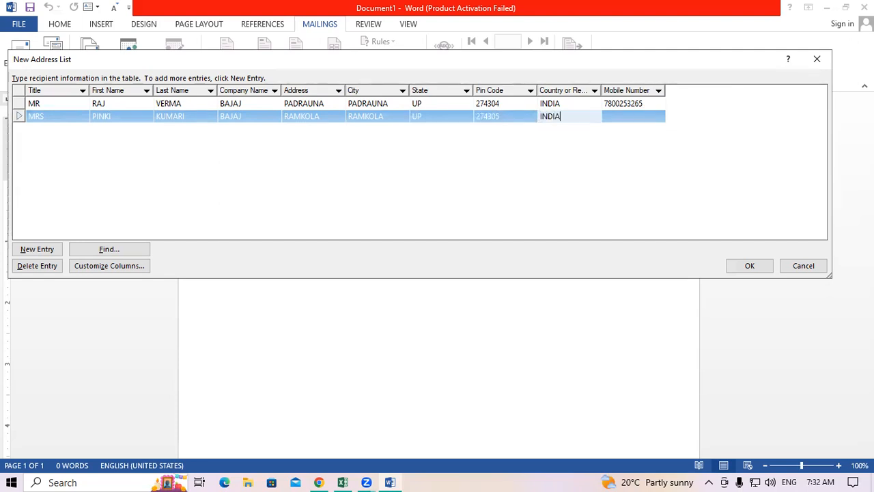
key("Tab")
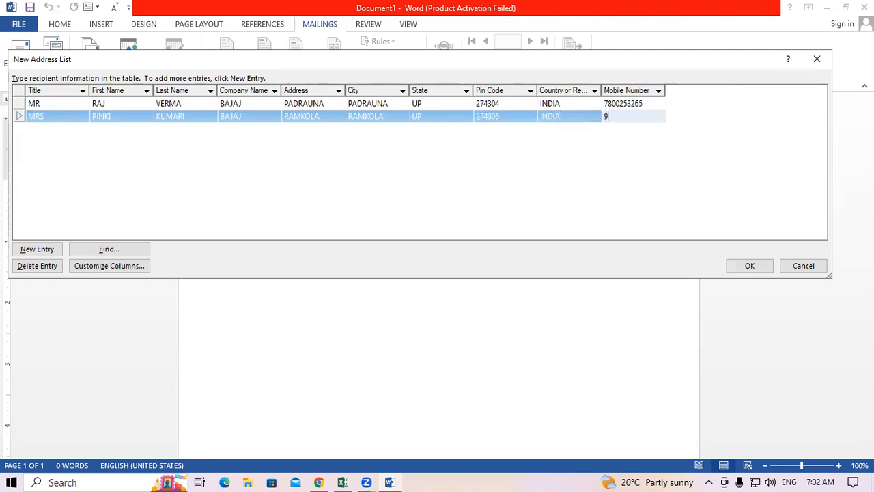
Start a third row with title MR, the employee's full name, company BAJAJ and address.
key("Tab")
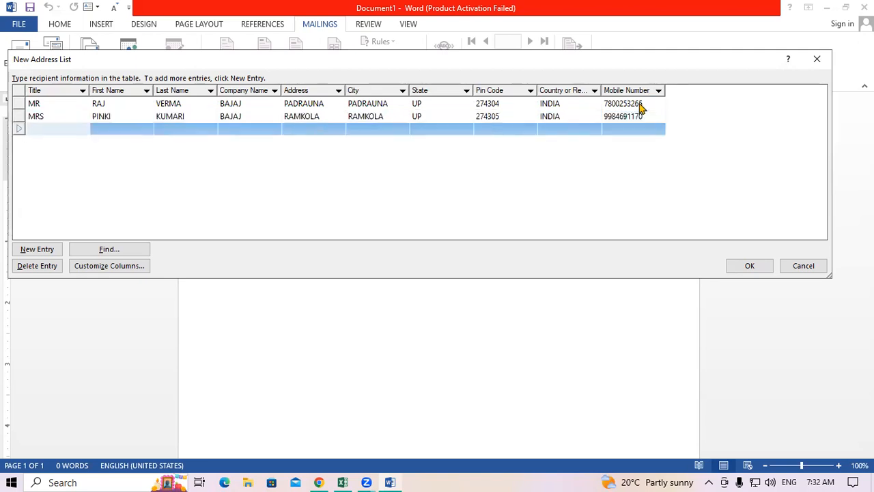
type("MR")
key("Tab")
key("Tab")
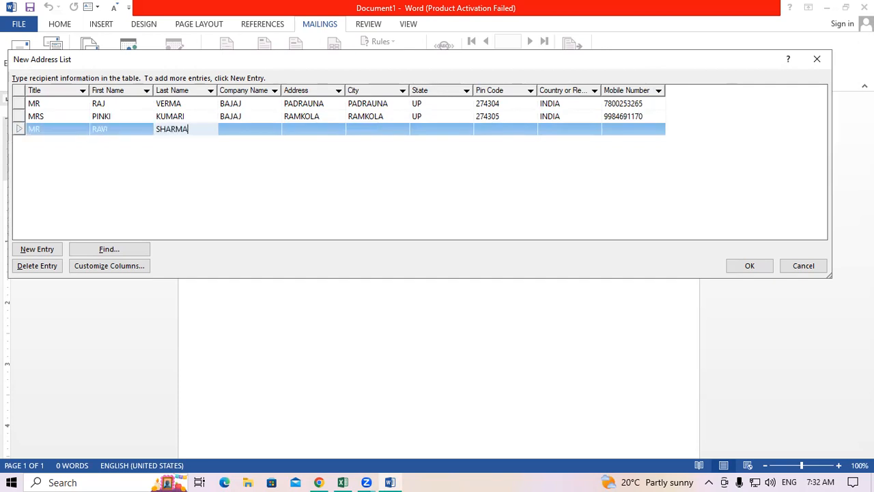
key("Tab")
type("BAJAJ")
key("Tab")
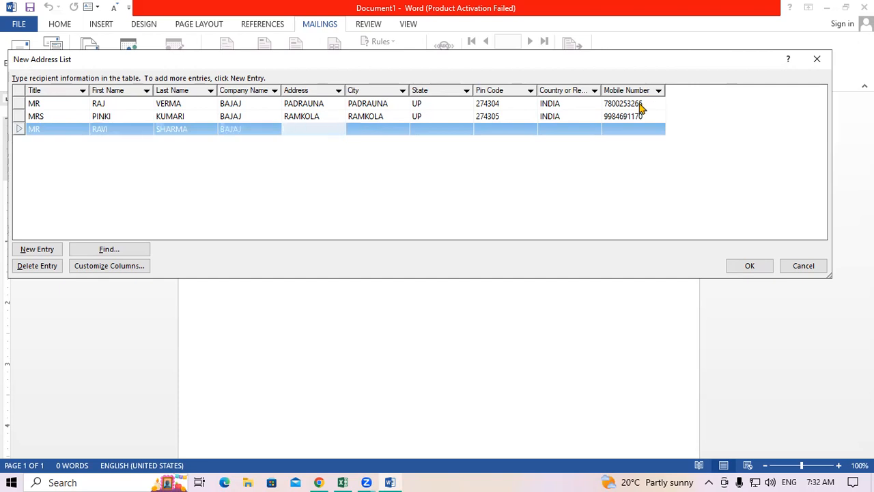
type("HATA")
Fill in the third employee's city, state UP, pin code, country INDIA and mobile number.
key("Tab")
type("HATA")
key("Tab")
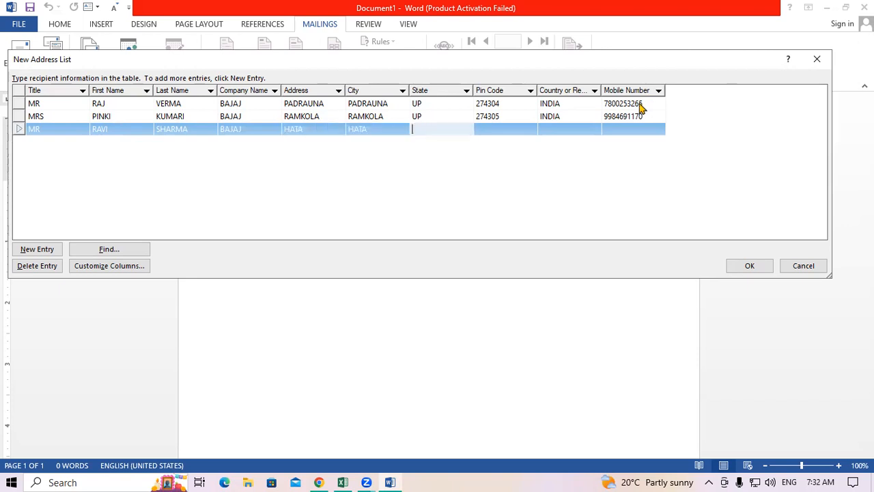
type("UP")
key("Tab")
type("2")
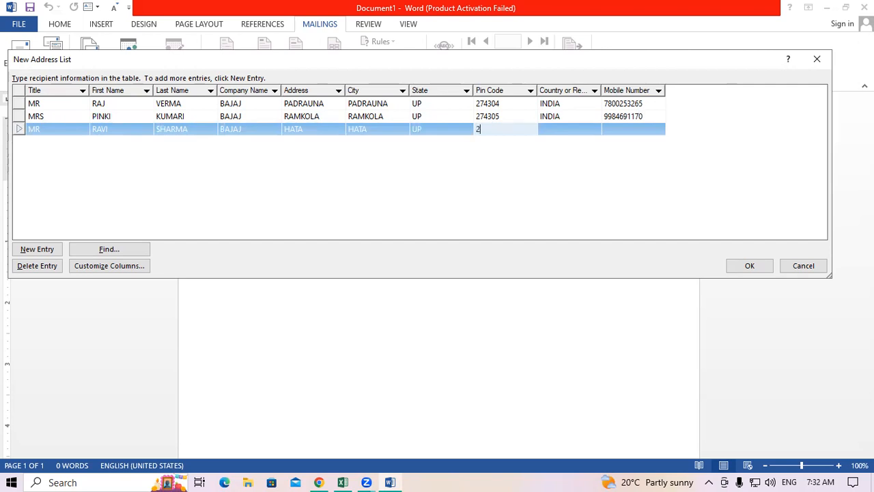
type("74306")
key("Tab")
type("INDIA")
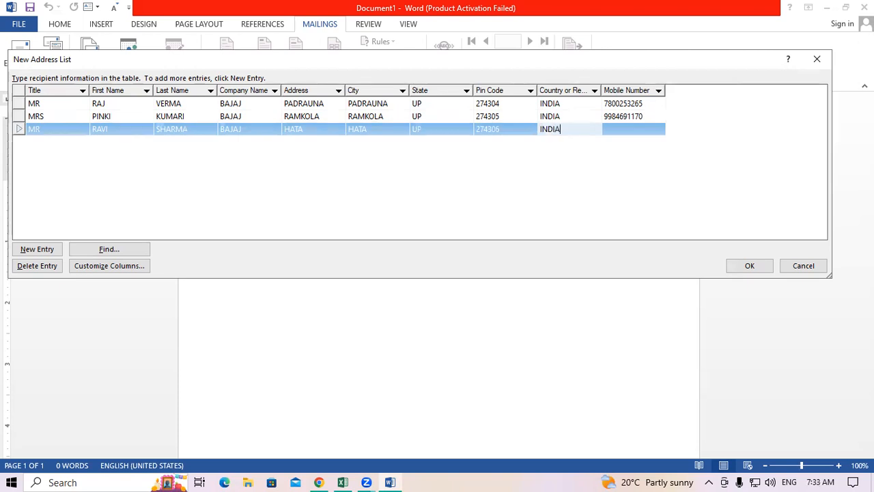
key("Tab")
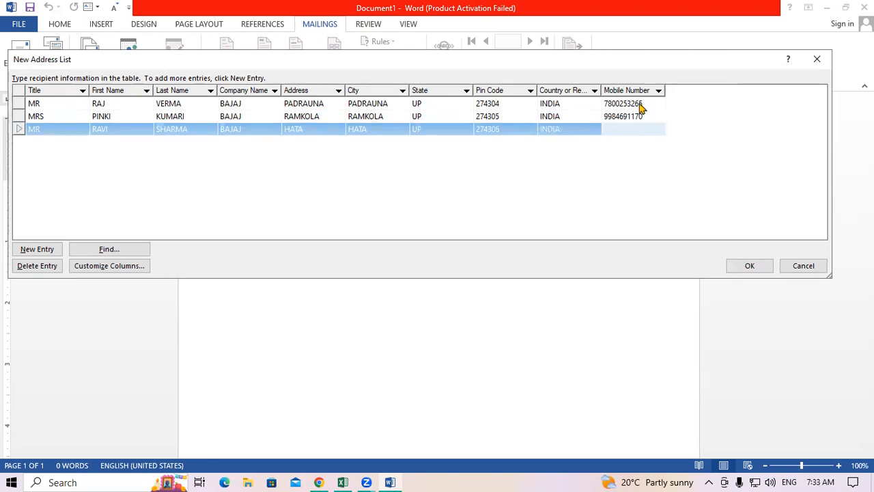
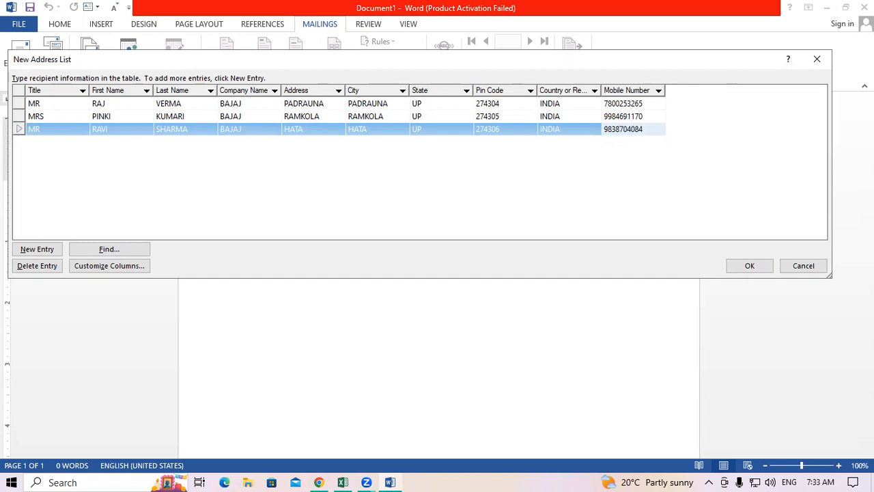
Start a fourth record with title MR.
key("Tab")
type("MR")
key("Tab")
Enter the fourth employee's first and last name, company BAJAJ and address.
key("Tab")
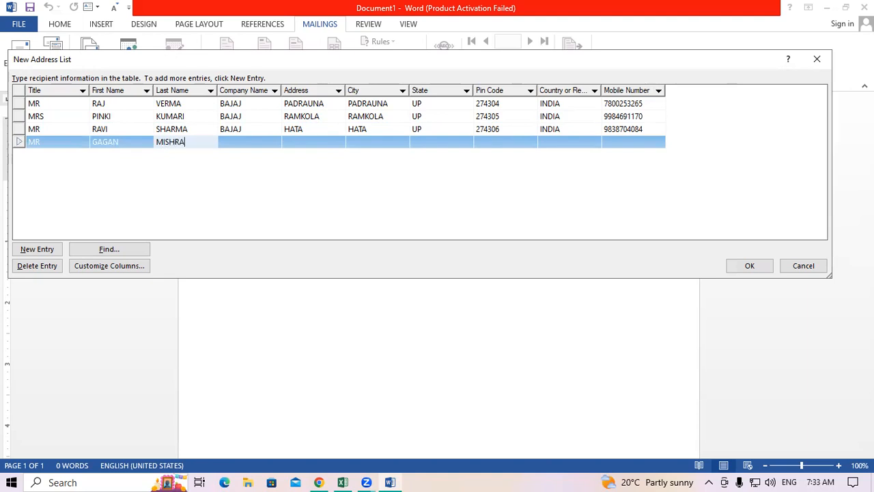
key("Tab")
type("BAJAJ")
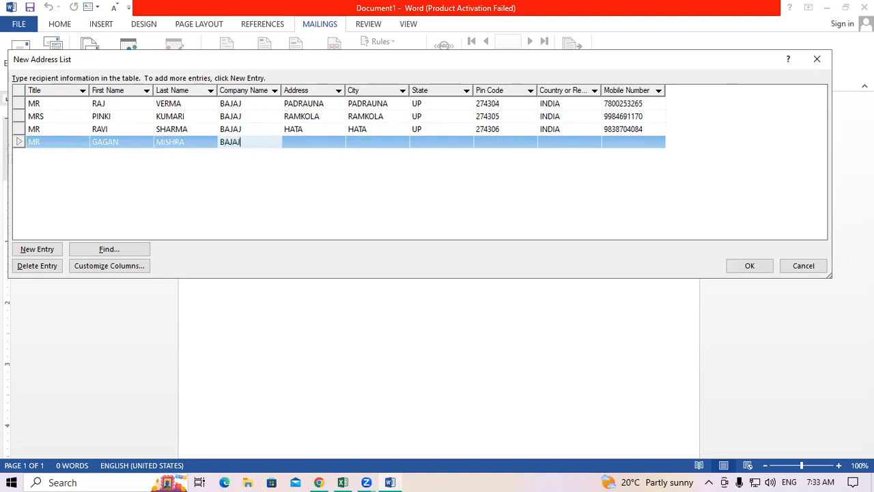
key("Tab")
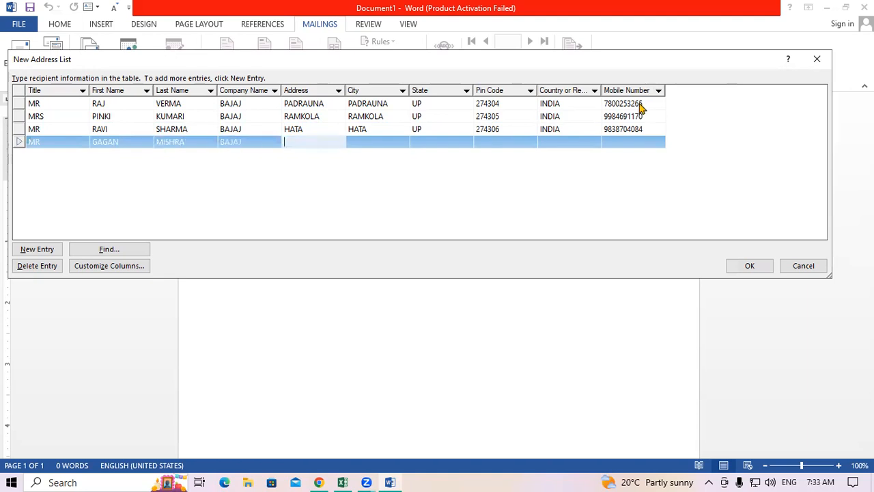
type("DEORIA")
key("Tab")
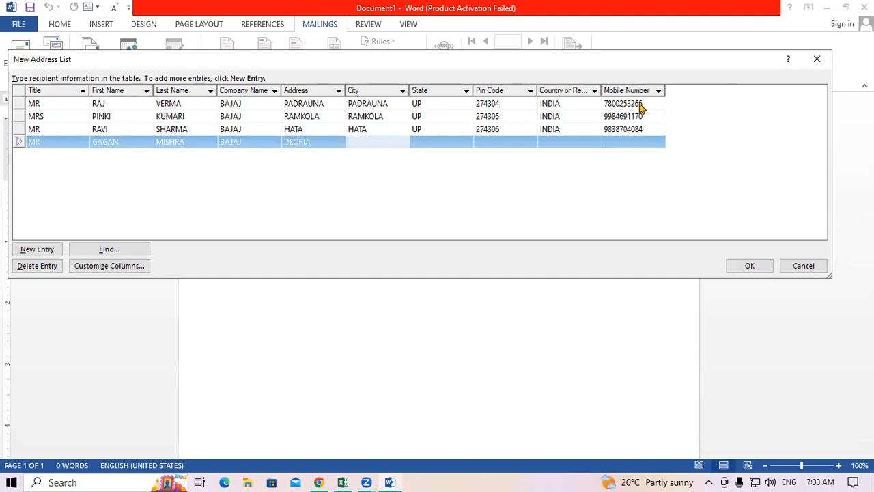
type("DEORIA")
Skip City, enter state UP, pin code, country INDIA and a corrected mobile number, then start a new row.
key("Tab")
type("UP")
key("Tab")
type("274304")
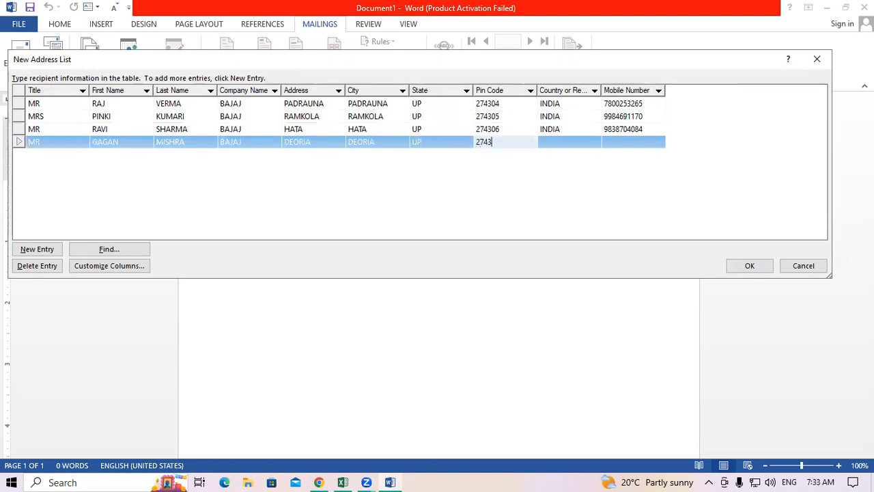
key("Tab")
type("INDIA")
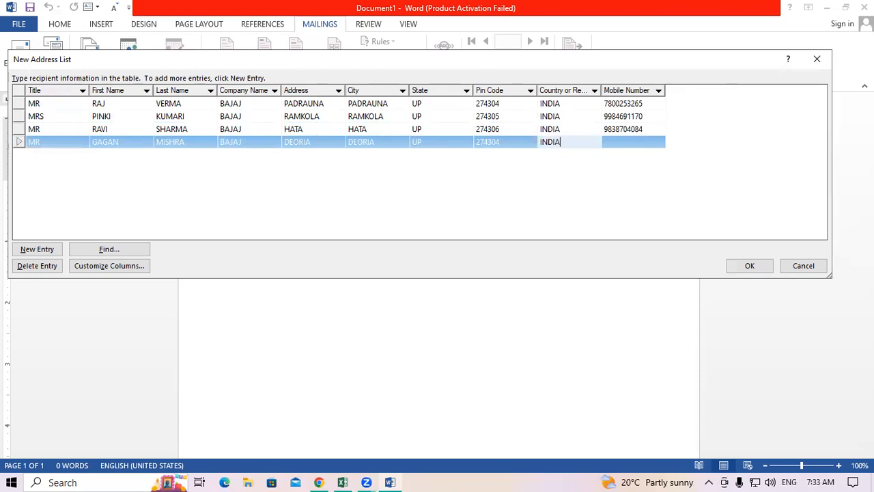
key("Tab")
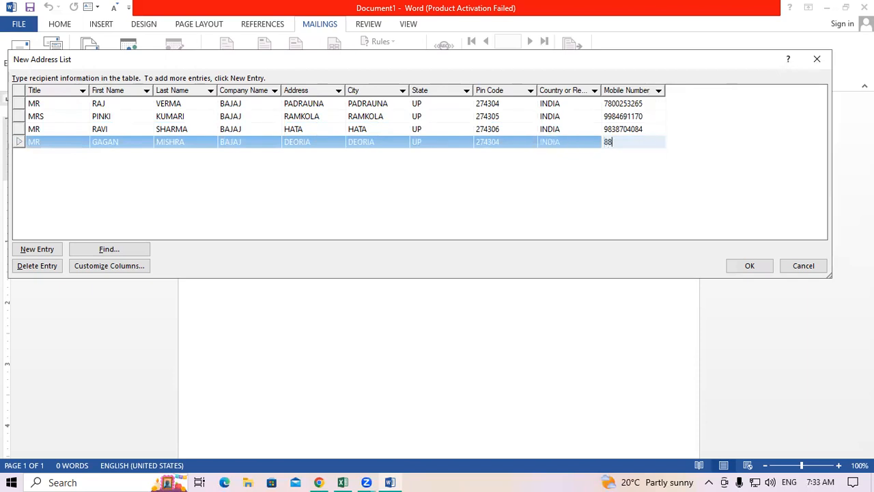
key("Tab")
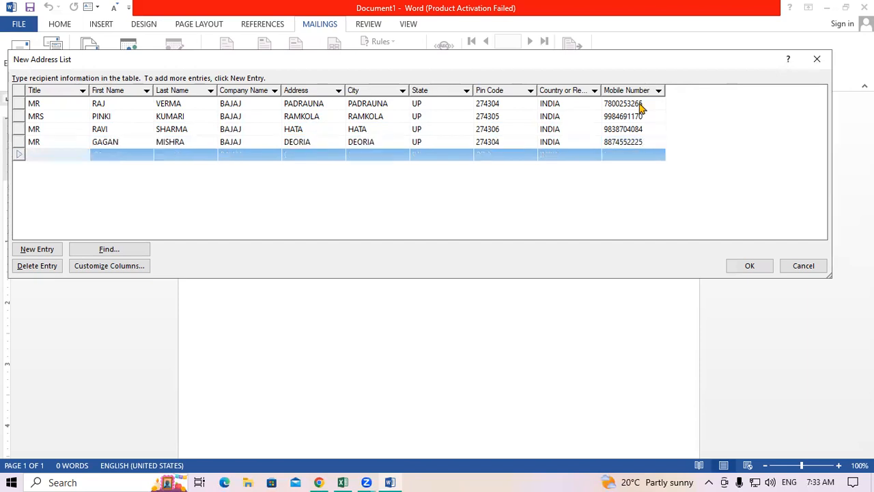
Enter the fifth employee's title MRS, full name, company BAJAJ and address.
type("MRS")
key("Tab")
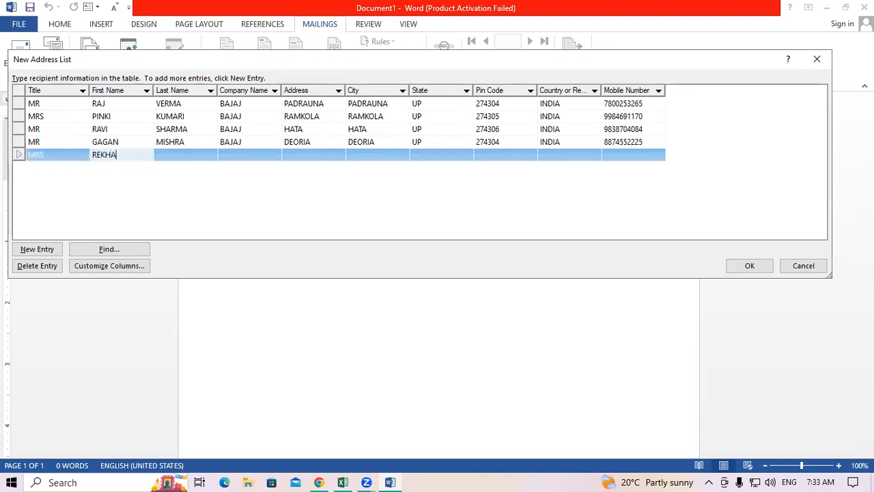
key("Tab")
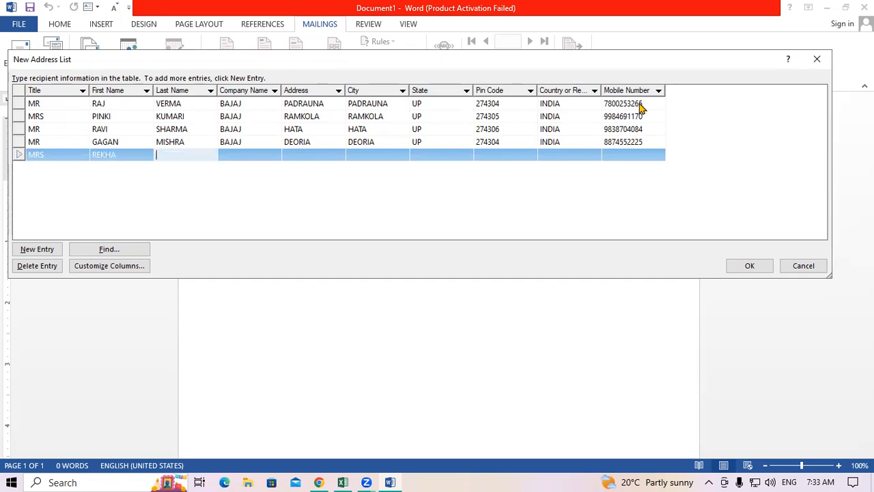
key("Tab")
type("BAJAJ")
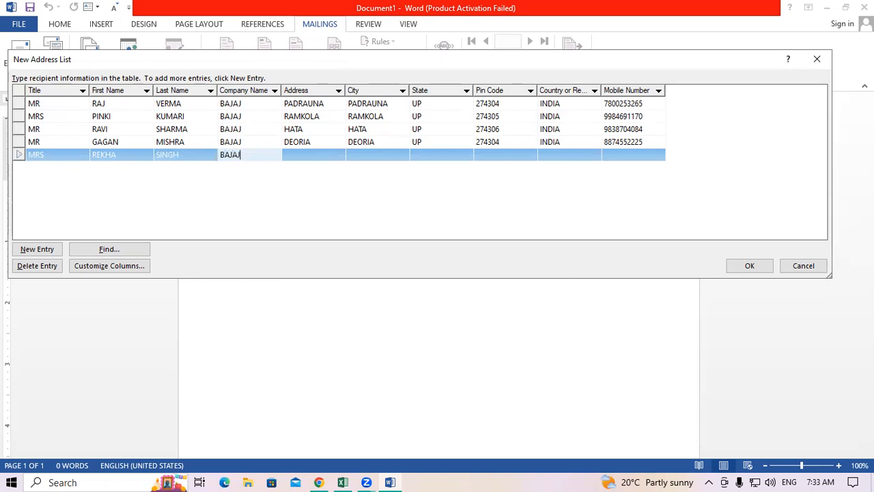
key("Tab")
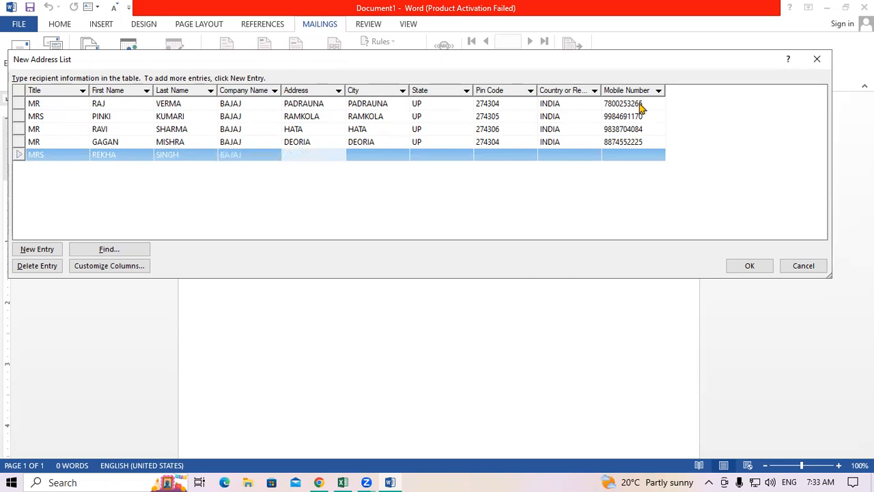
type("CAPTAINGANJ")
Fill in the fifth employee's city with a typo fixed, state UP, pin code, country INDIA and mobile number.
key("Tab")
type("CAPY")
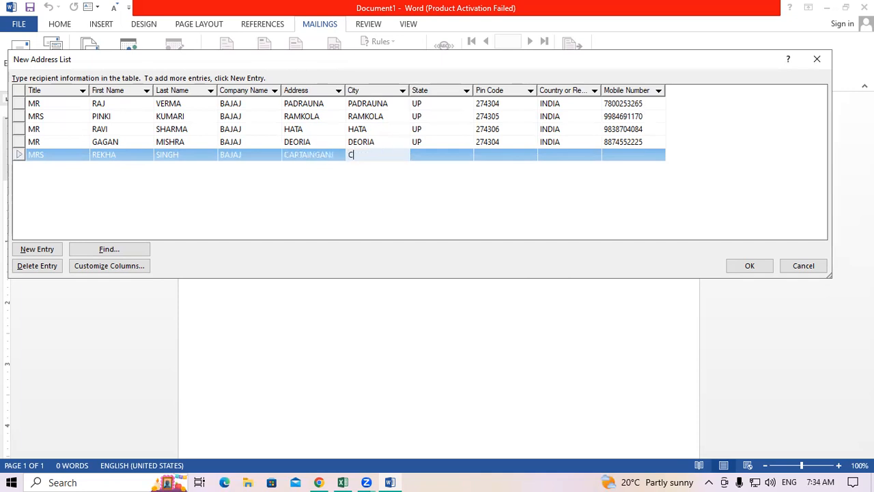
key("BackSpace")
type("TAINGANJ")
key("Tab")
type("UP")
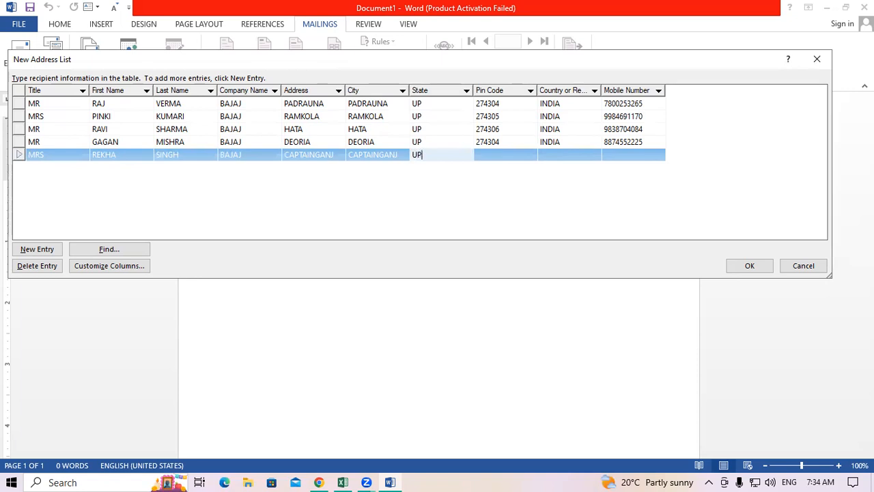
key("Tab")
type("2")
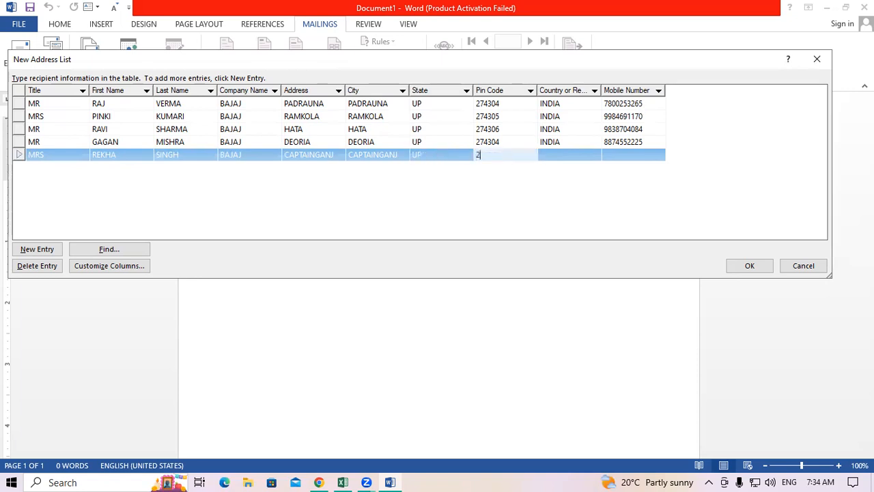
type("74304")
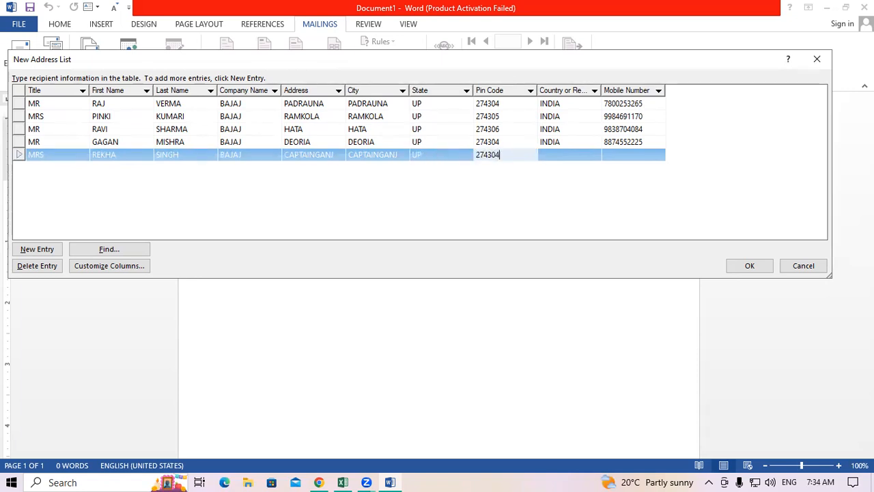
key("Tab")
type("INDIA")
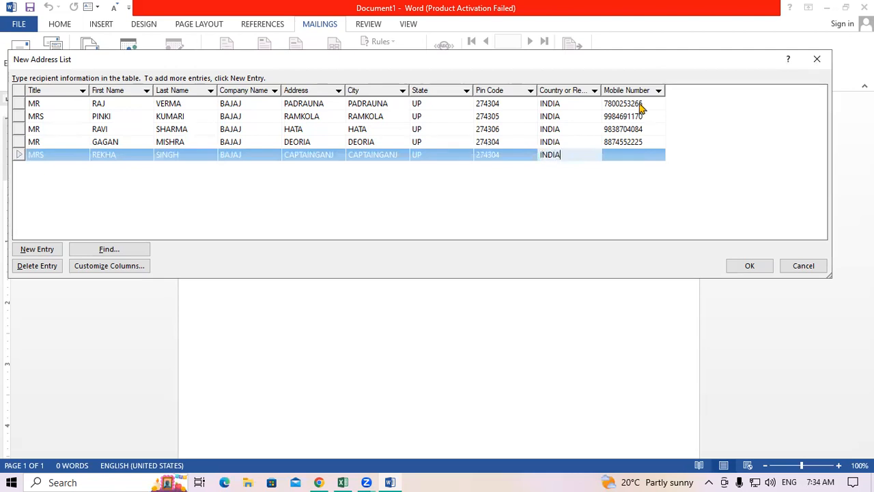
key("Tab")
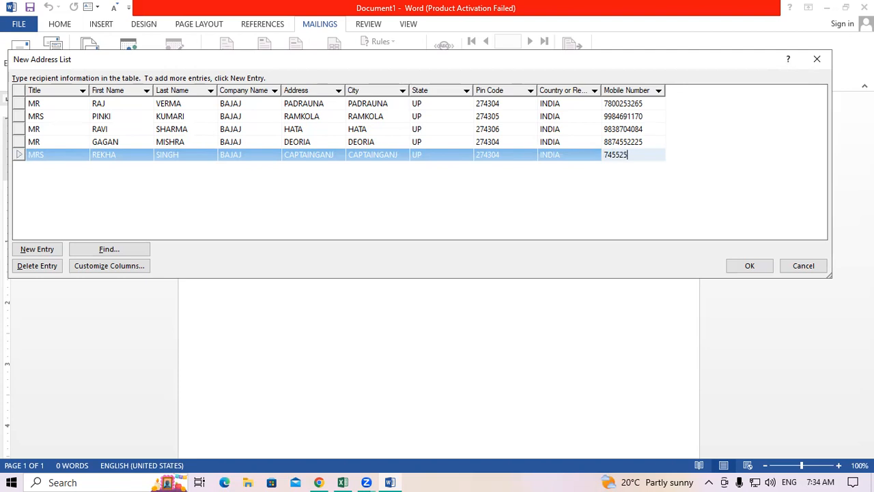
Leave the blank new row and confirm the five-record New Address List with OK.
key("Tab")
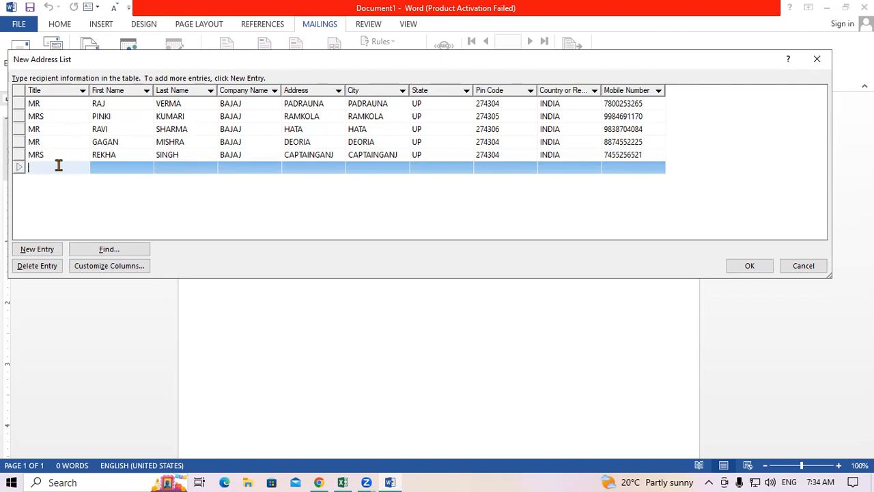
left_click(43, 129)
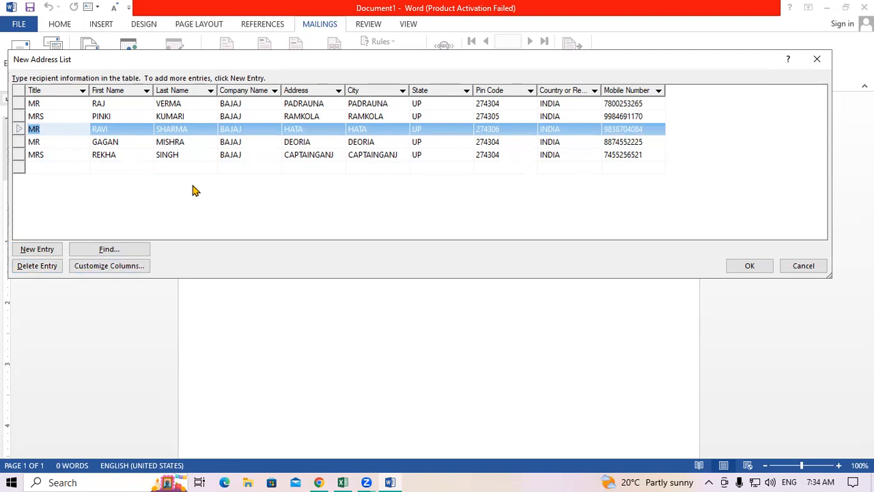
left_click(739, 269)
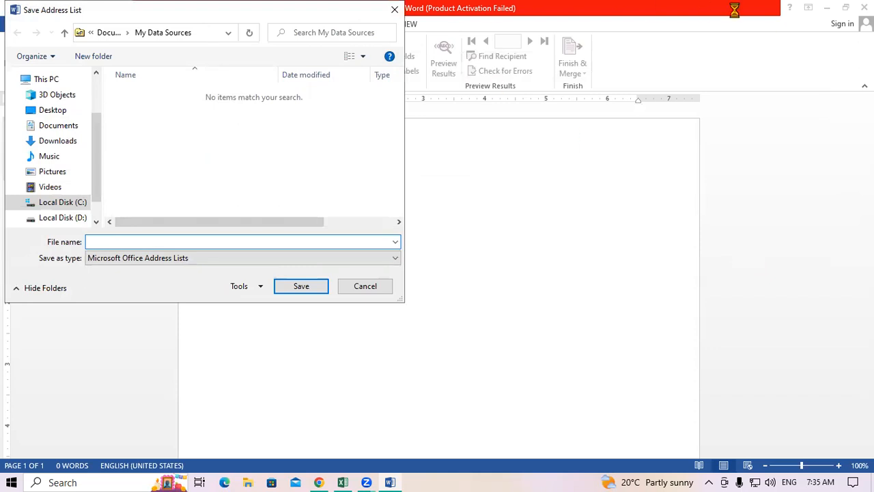
In Documents, name the address list file 'BAJAJ EMP DATA' and save it.
left_click(65, 131)
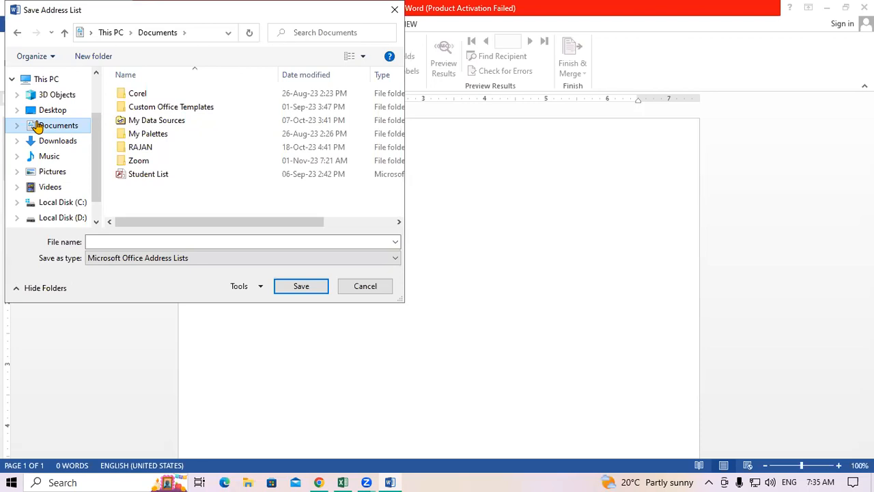
left_click(97, 239)
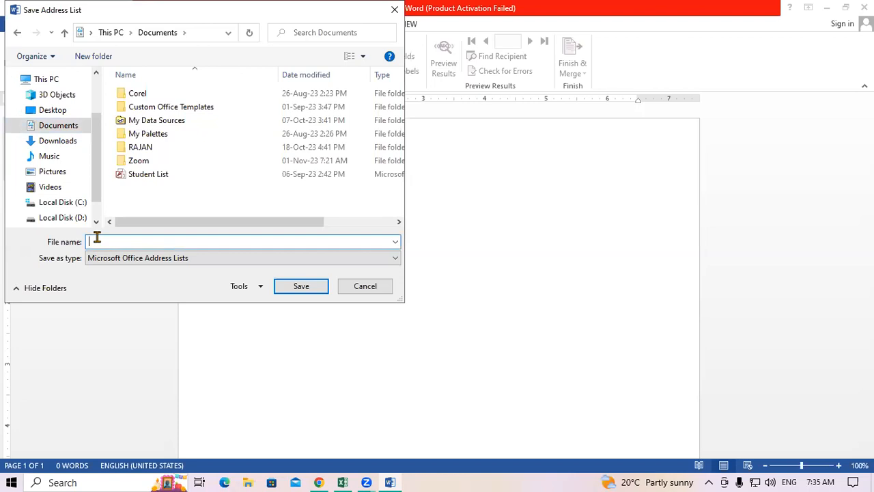
type("BAJAJ EMP DATA")
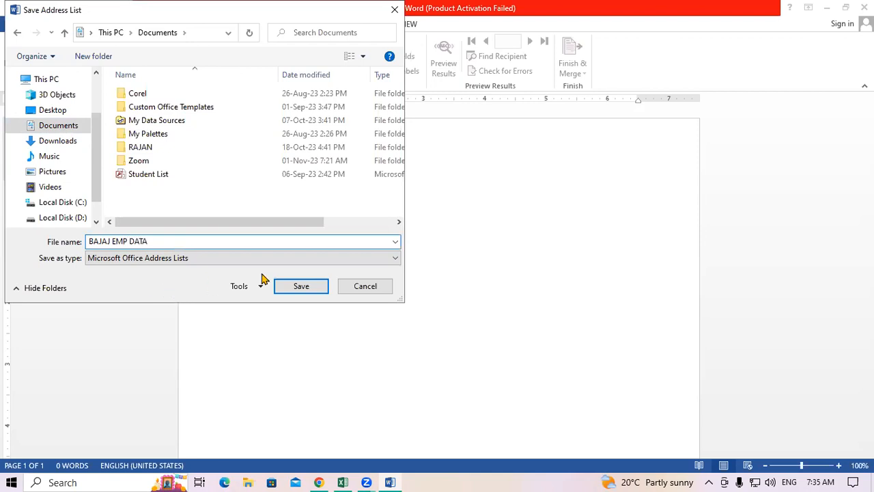
left_click(282, 287)
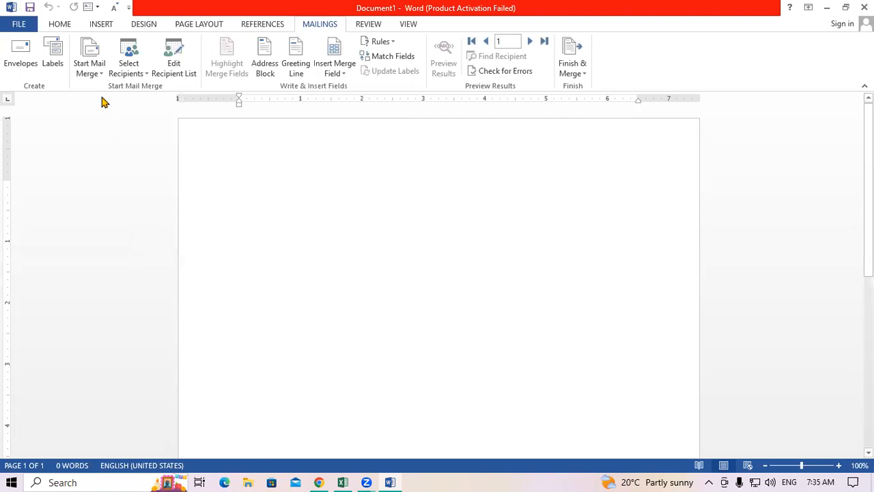
Choose to use an existing recipient list and pick BAJAJ EMP DATA in Documents.
left_click(83, 68)
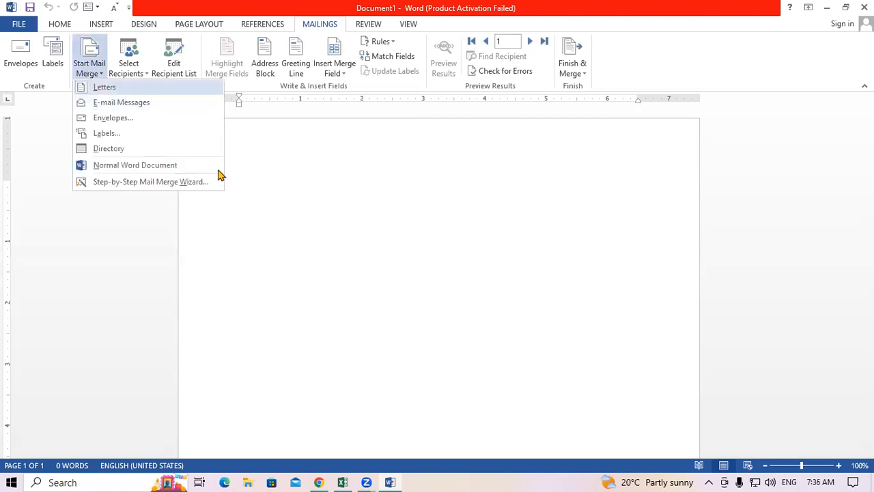
left_click(273, 200)
left_click(126, 73)
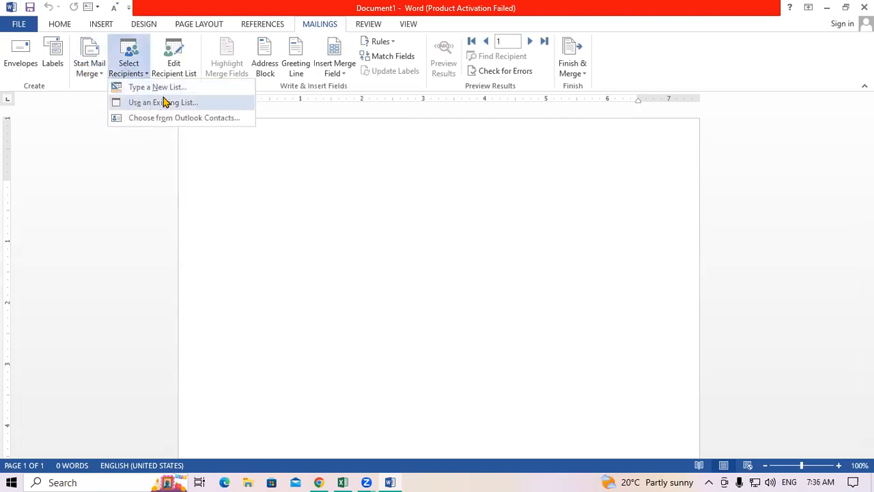
left_click(298, 182)
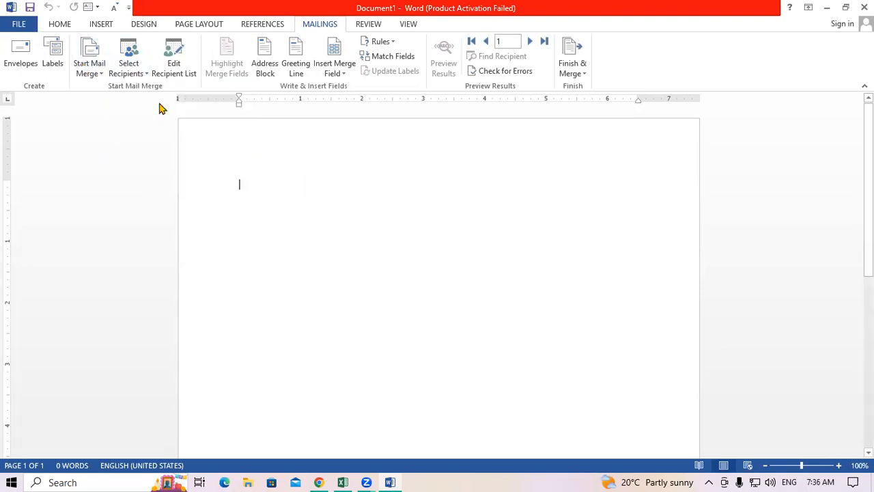
left_click(132, 64)
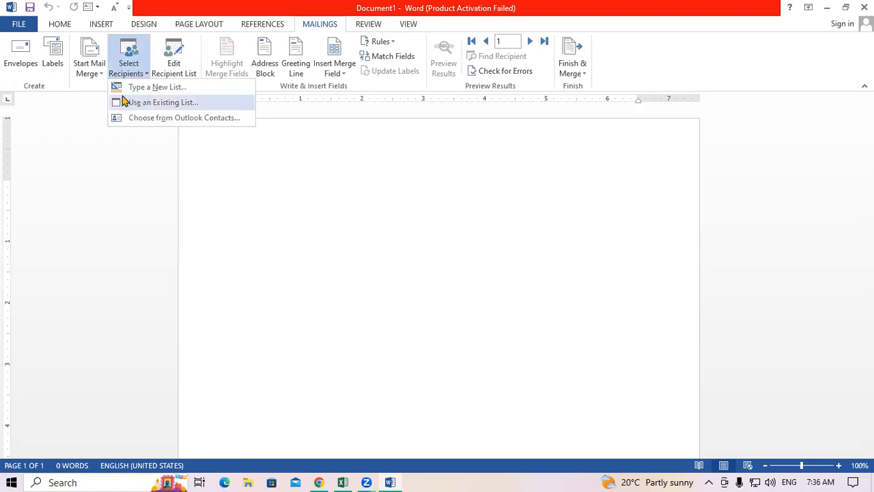
left_click(184, 106)
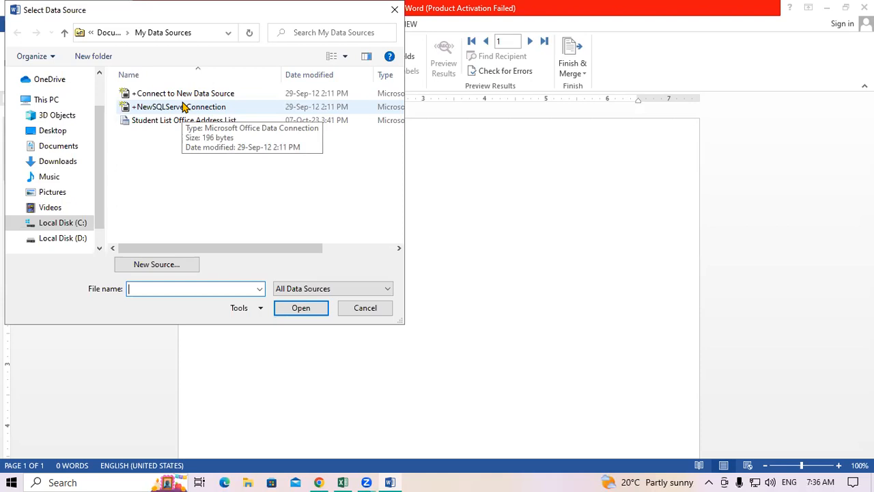
left_click(66, 147)
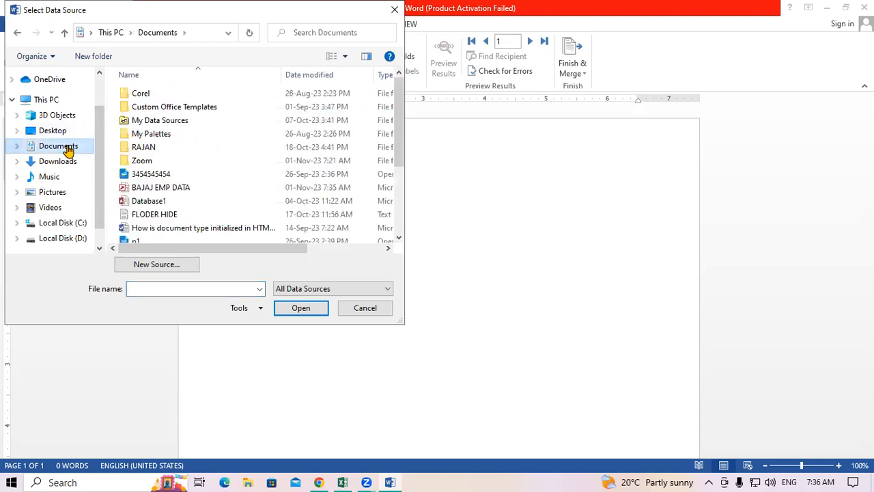
left_click(153, 194)
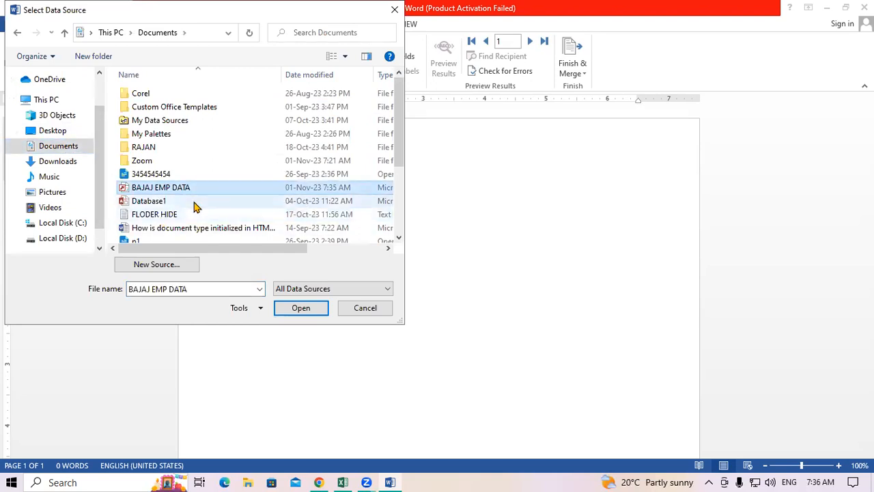
Load BAJAJ EMP DATA as the recipients, then close Word without saving.
left_click(304, 308)
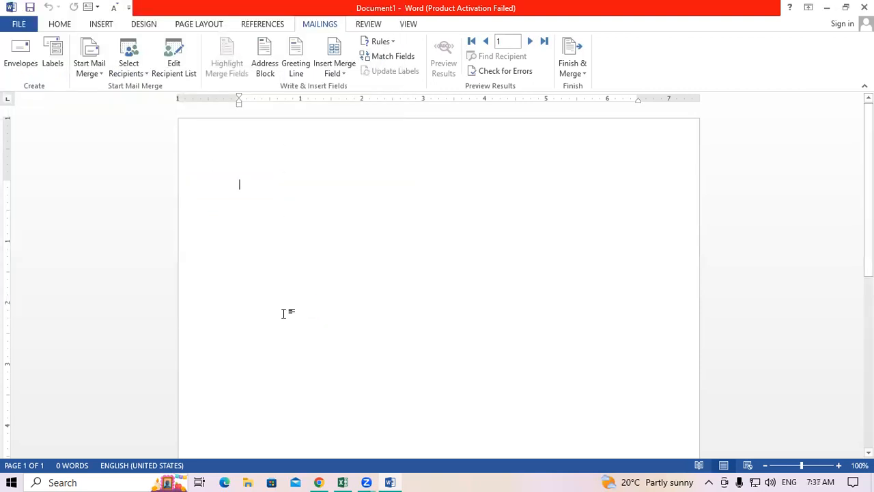
left_click(864, 8)
left_click(437, 267)
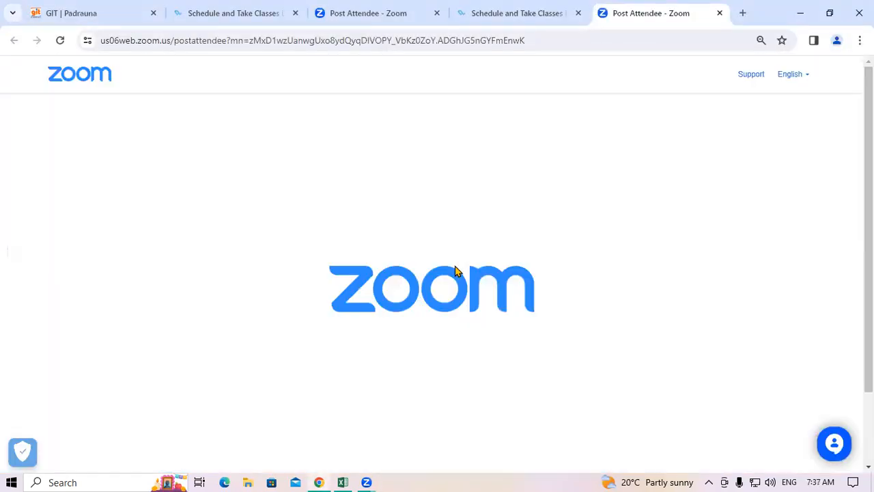
Relaunch Word via Run (winword), dismiss the default-program and activation prompts, and create a blank document.
key("super+r")
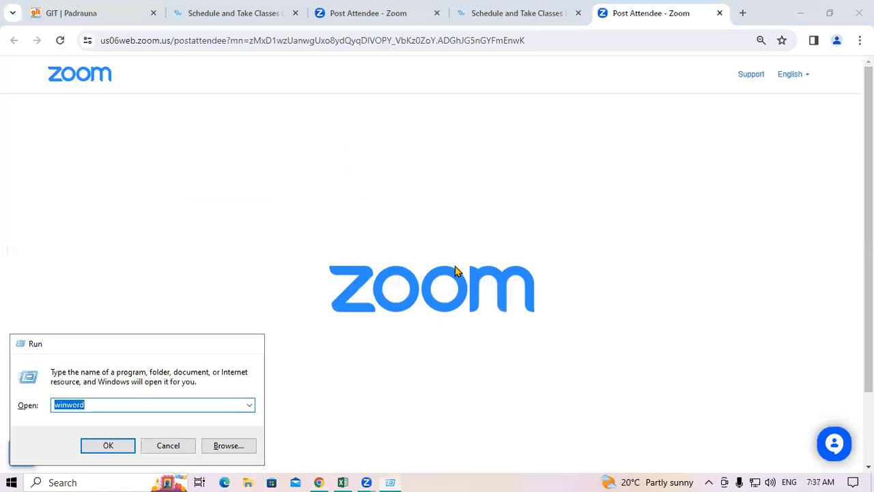
key("Return")
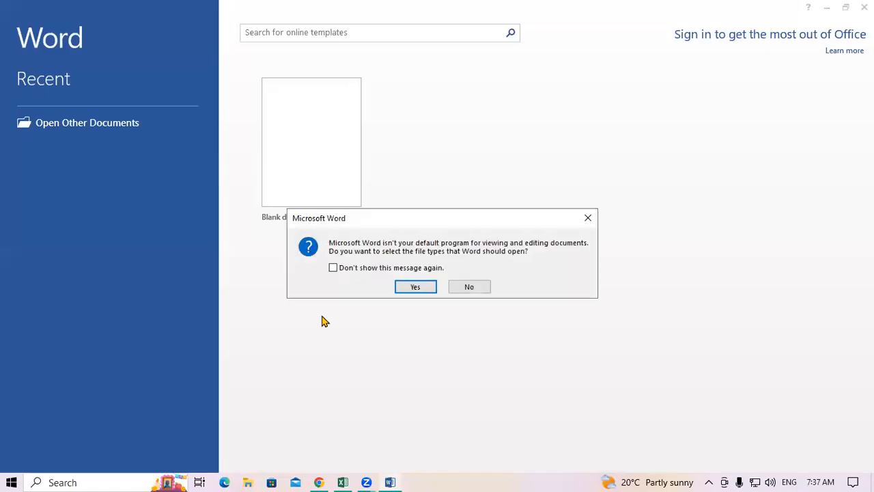
left_click(588, 219)
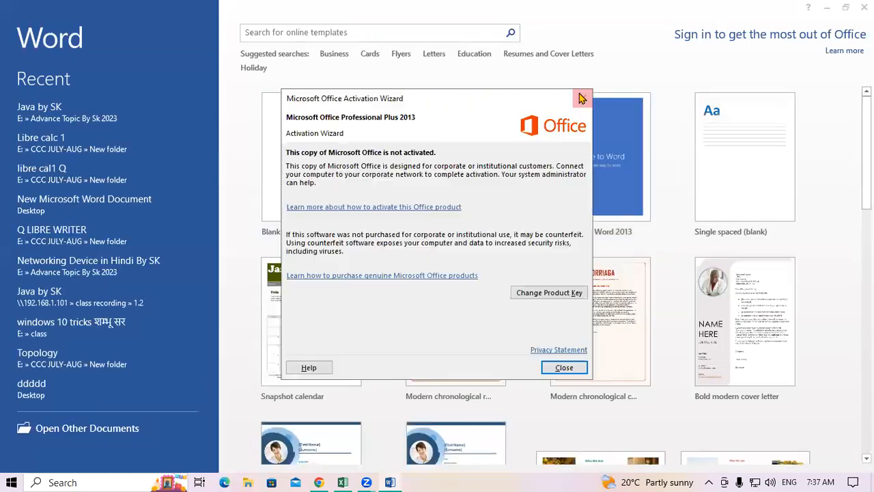
left_click(580, 97)
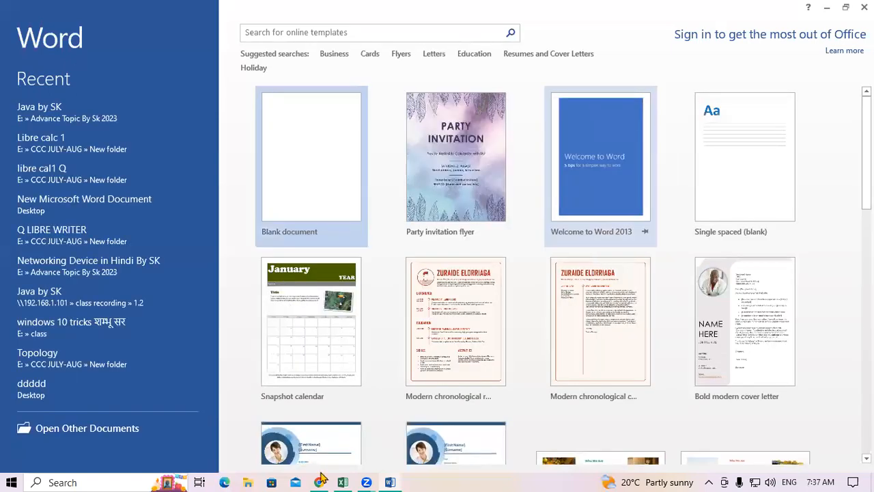
left_click(326, 182)
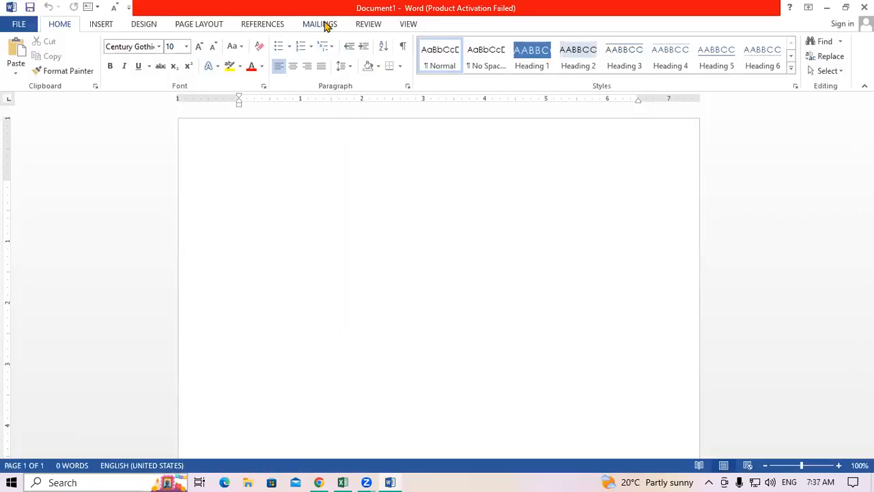
Link the new document to Documents\BAJAJ EMP DATA as recipients and open Edit Recipient List.
left_click(326, 25)
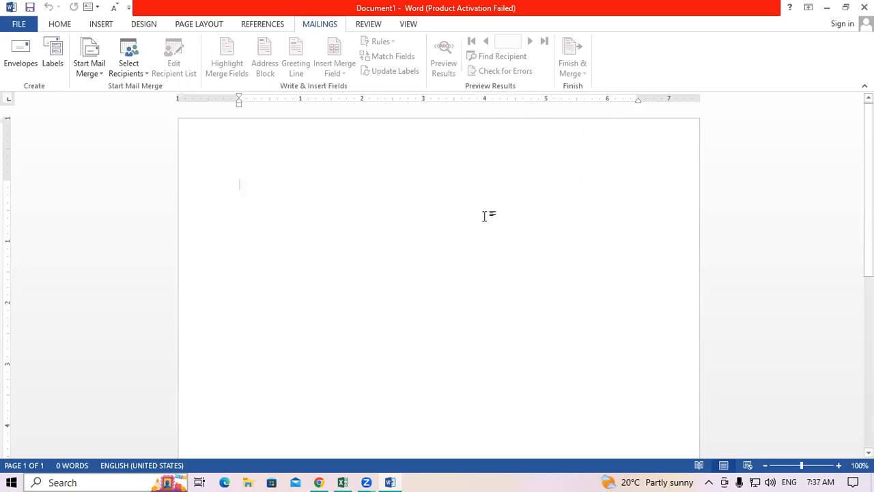
left_click(136, 78)
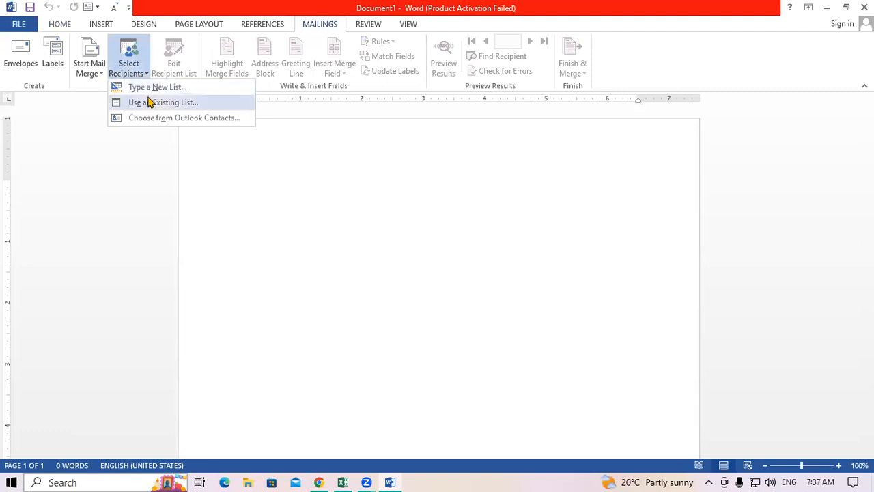
left_click(150, 102)
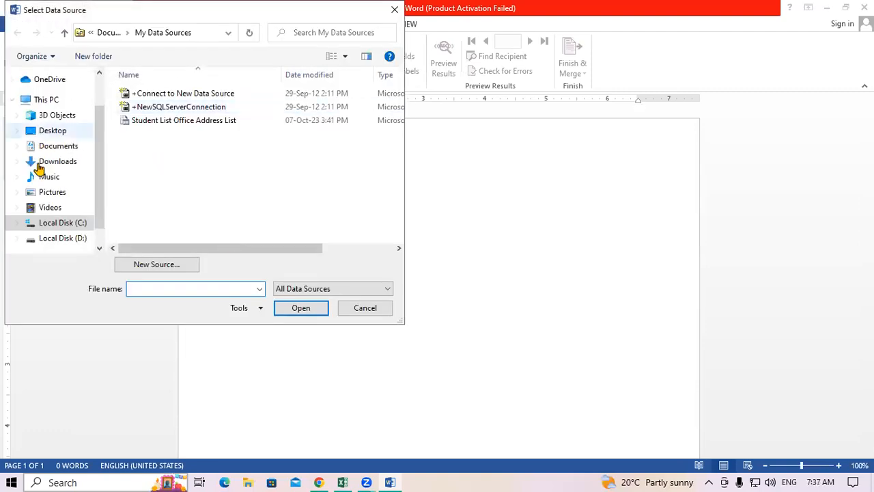
left_click(61, 149)
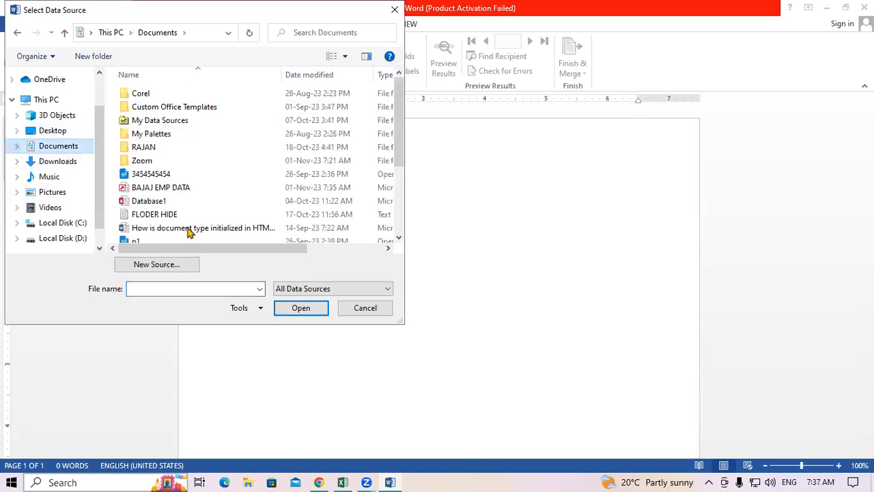
left_click(170, 191)
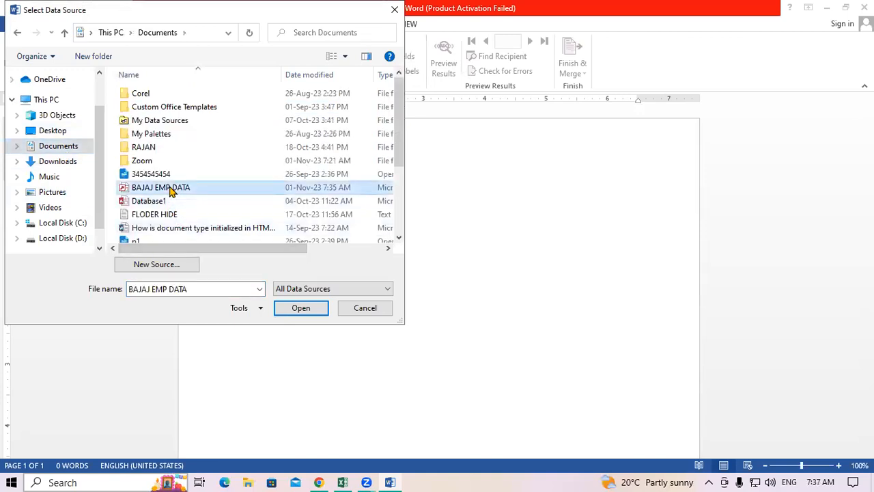
left_click(301, 308)
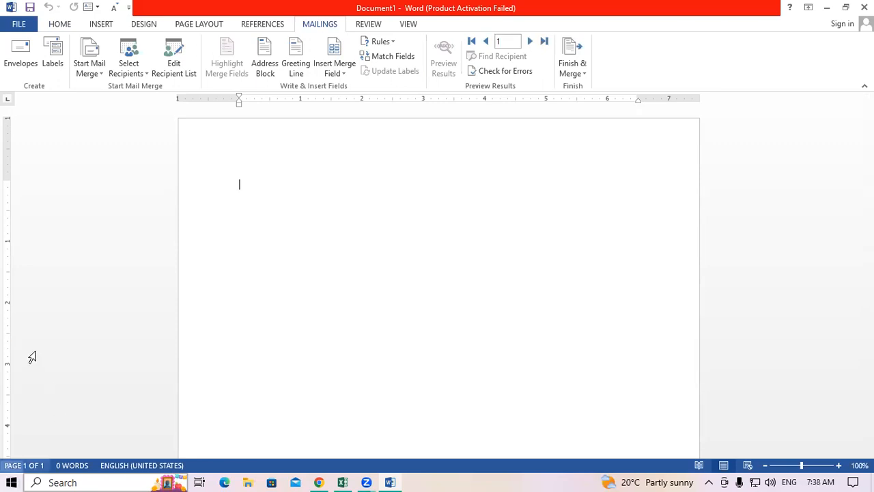
left_click(183, 74)
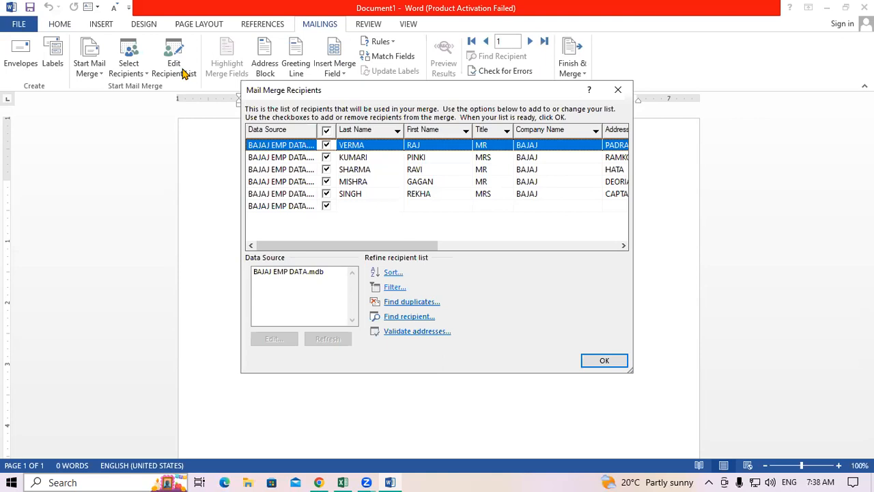
Select BAJAJ EMP DATA.mdb as the data source and open it for editing.
left_click(351, 196)
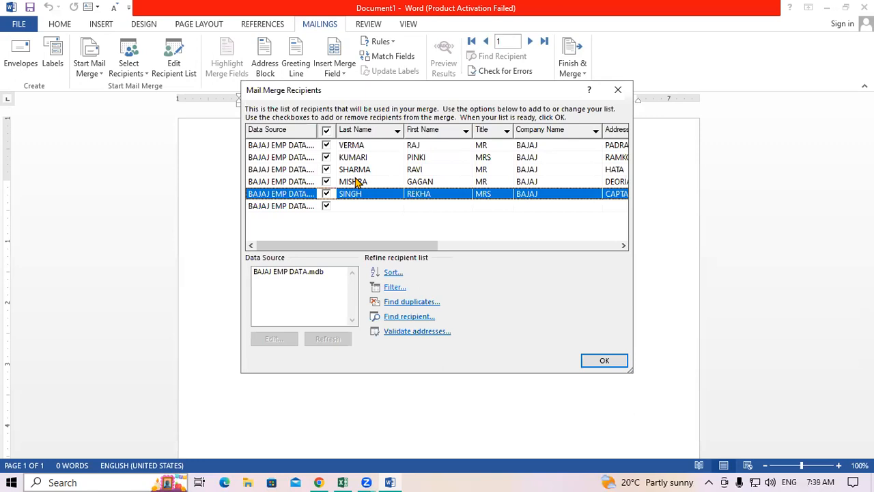
left_click(303, 273)
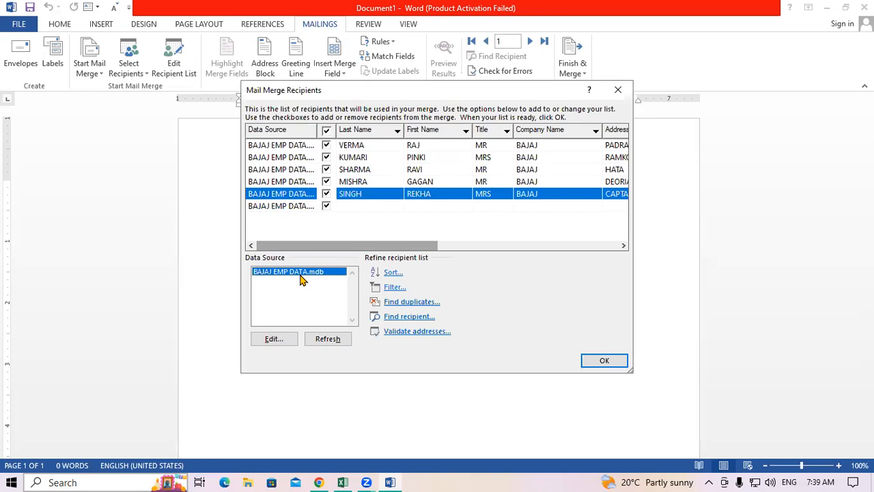
left_click(280, 339)
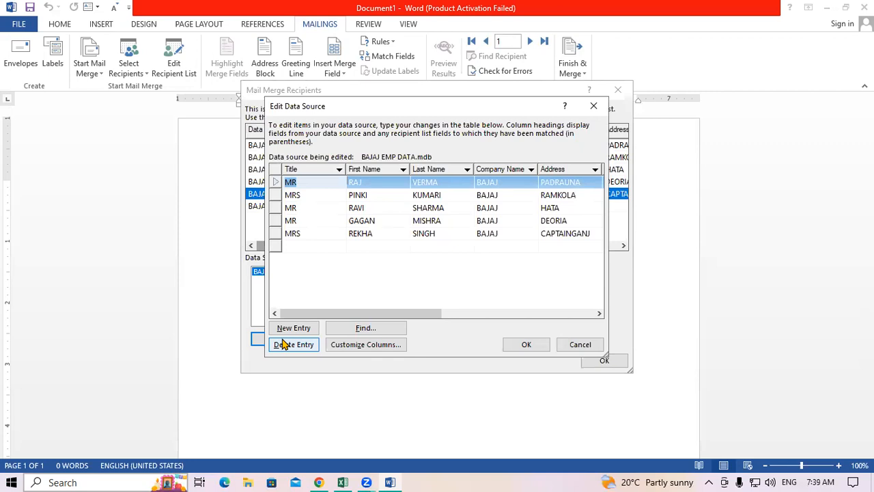
Change the last record's Title to MR, replace its First Name, and add a new empty row.
left_click(373, 235)
left_click(319, 233)
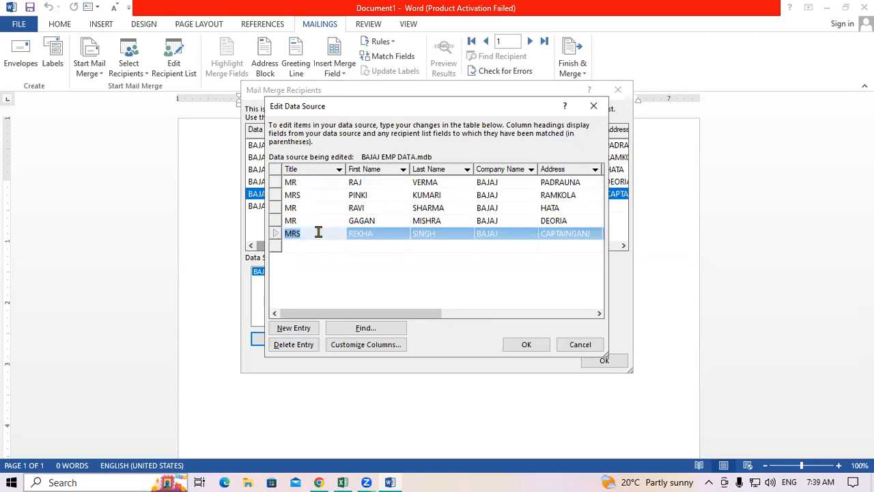
type("MR")
left_click(384, 233)
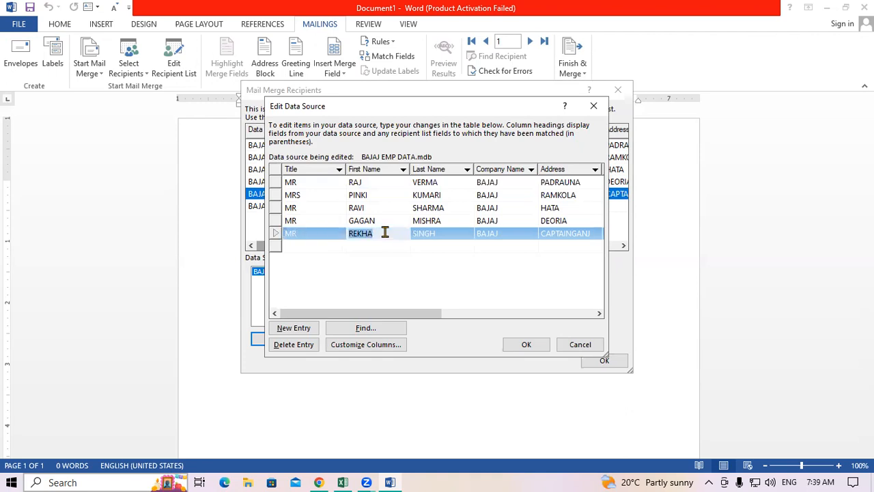
type("RAHUL")
left_click(578, 235)
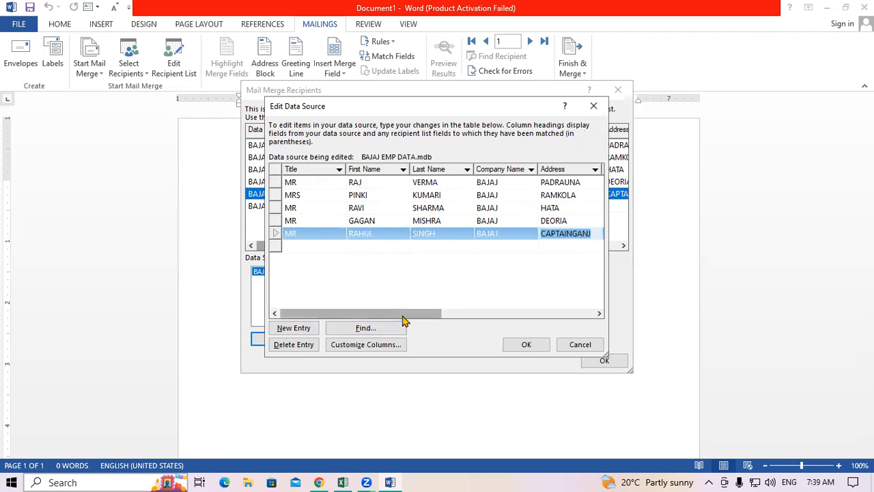
left_click_drag(454, 316, 577, 313)
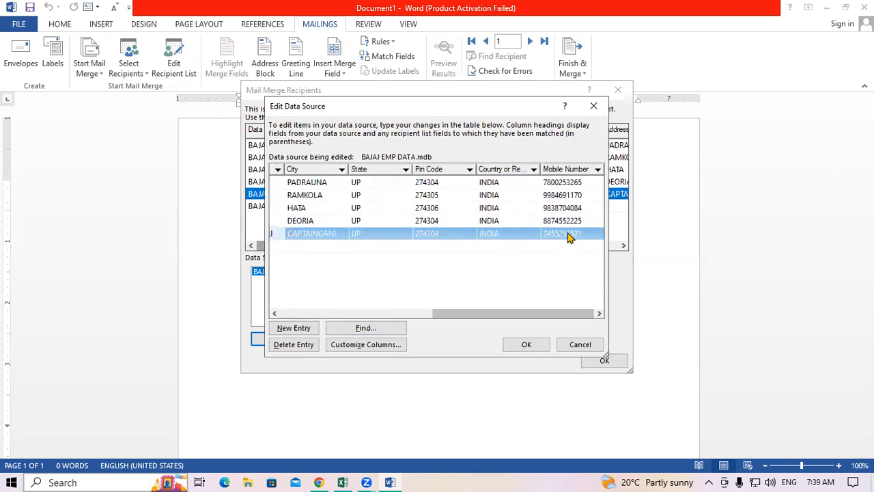
left_click(569, 235)
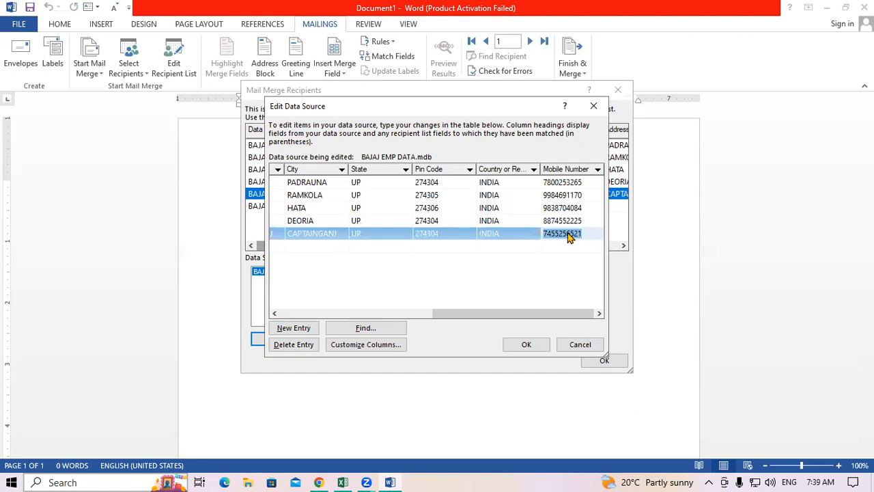
key("Tab")
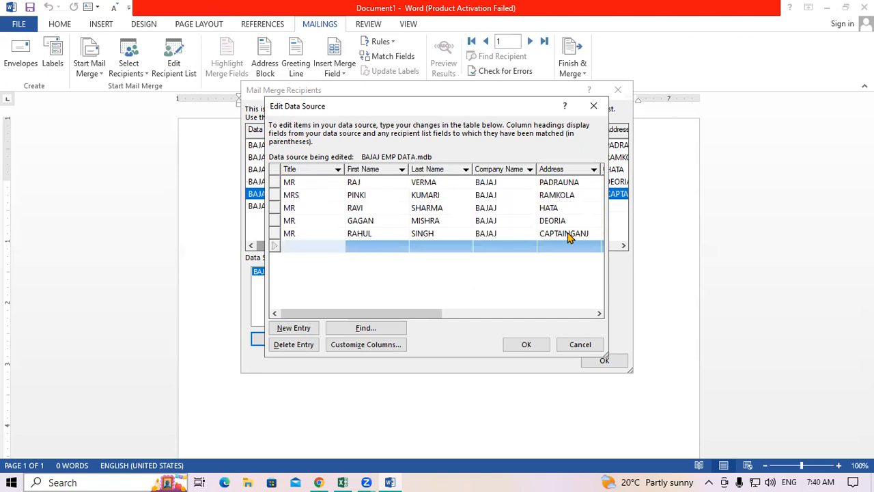
Enter the new record's title MR, the employee's first and last name, and company BAJAJ.
type("MR")
key("Tab")
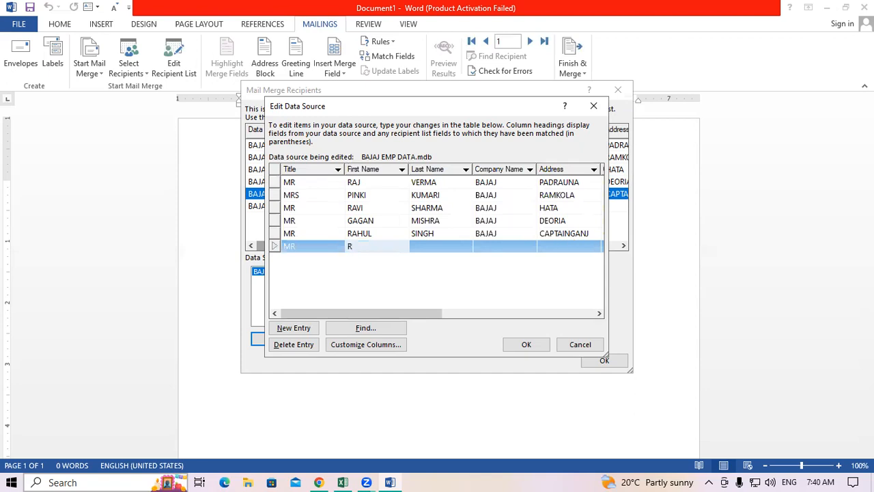
key("Tab")
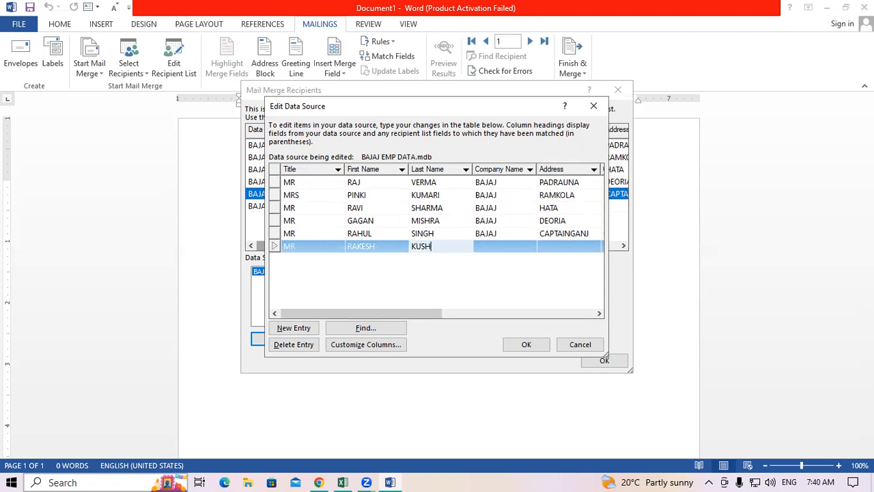
key("Tab")
type("BAJAJ")
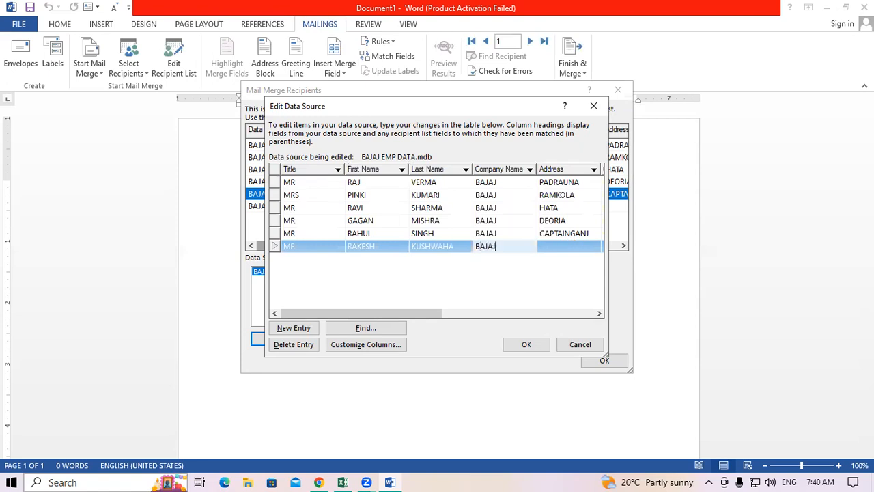
key("Tab")
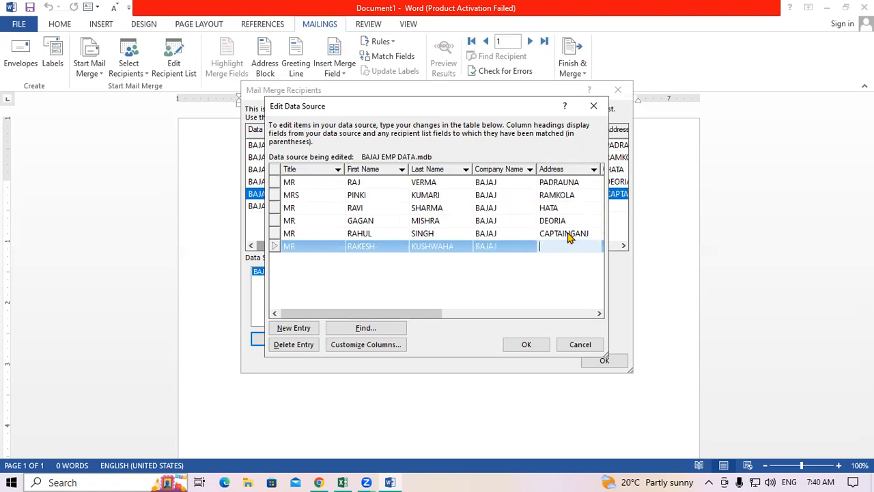
Fill in address, city RAMKOLA, state UP, pin code, country INDIA and mobile number, then click OK.
type("RAMKOLA")
key("Tab")
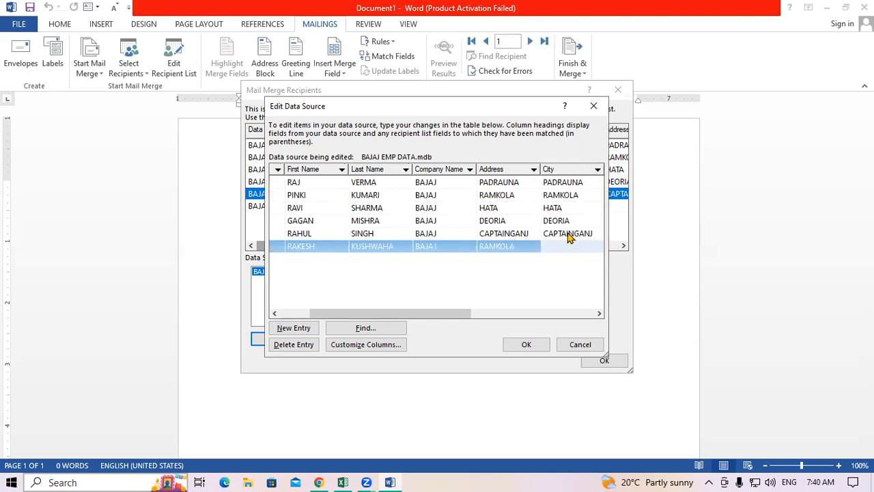
type("RAMKOLA")
key("Tab")
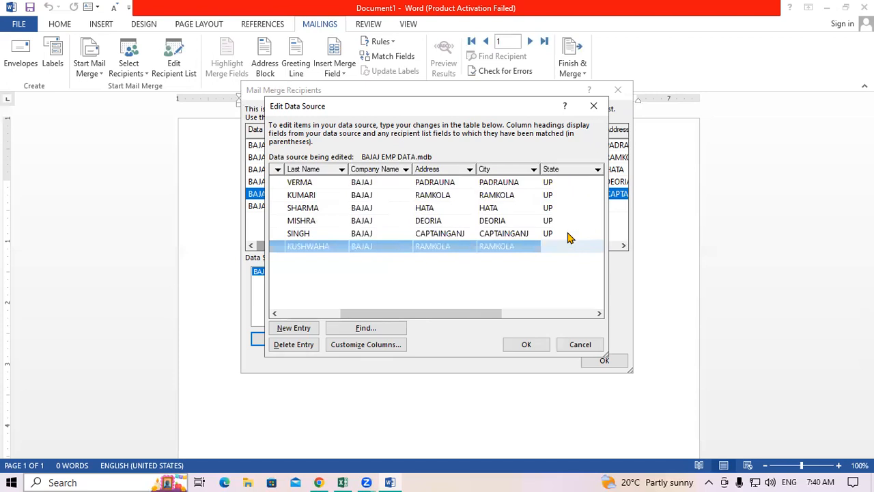
type("UP")
key("Tab")
type("274304")
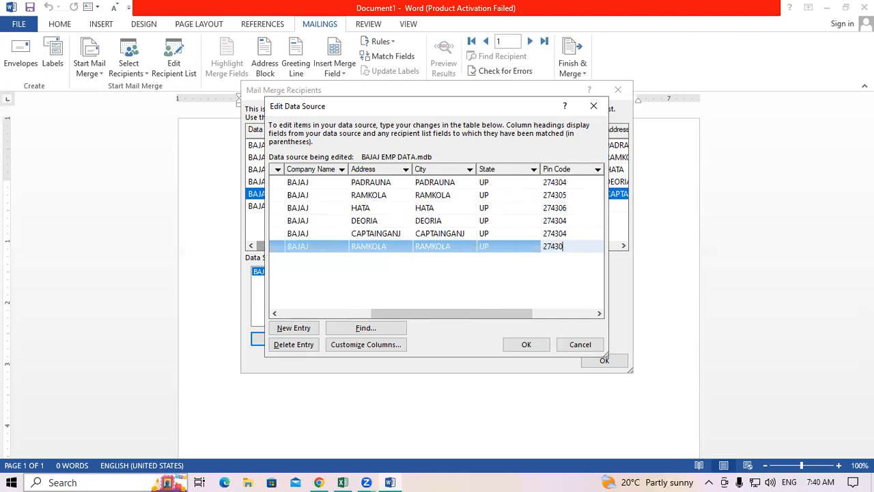
key("Tab")
type("INDIA")
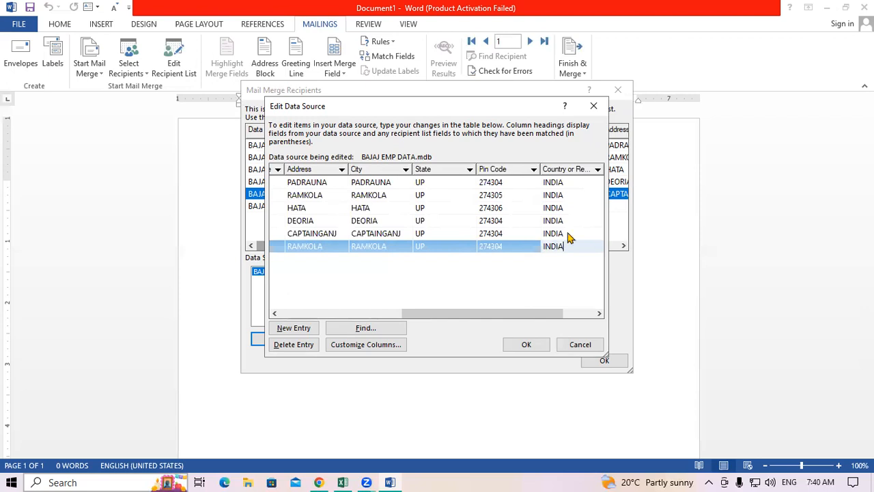
key("Tab")
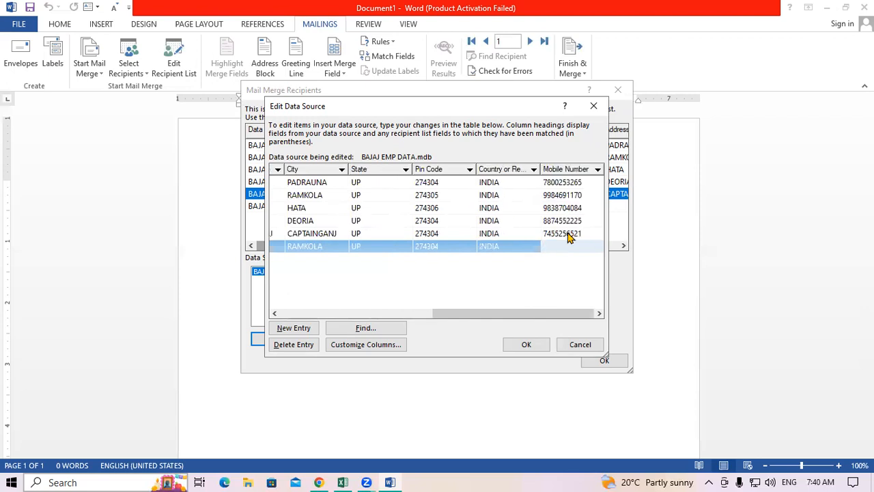
key("Tab")
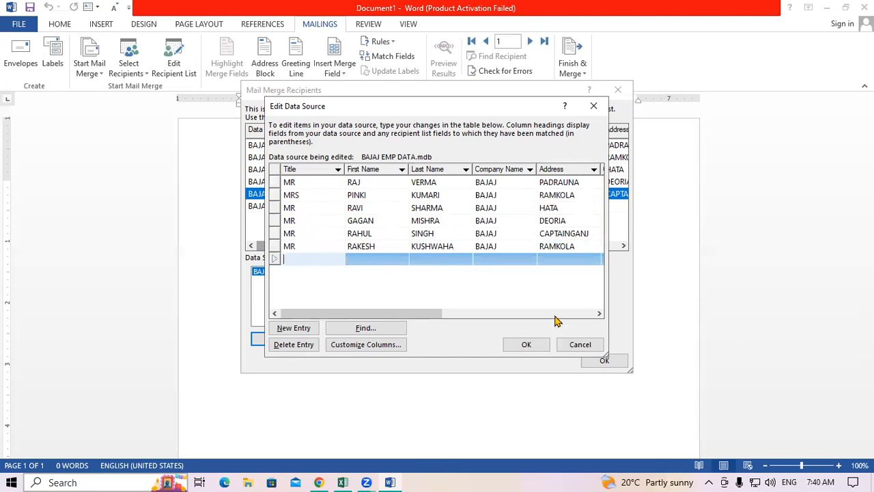
left_click(541, 344)
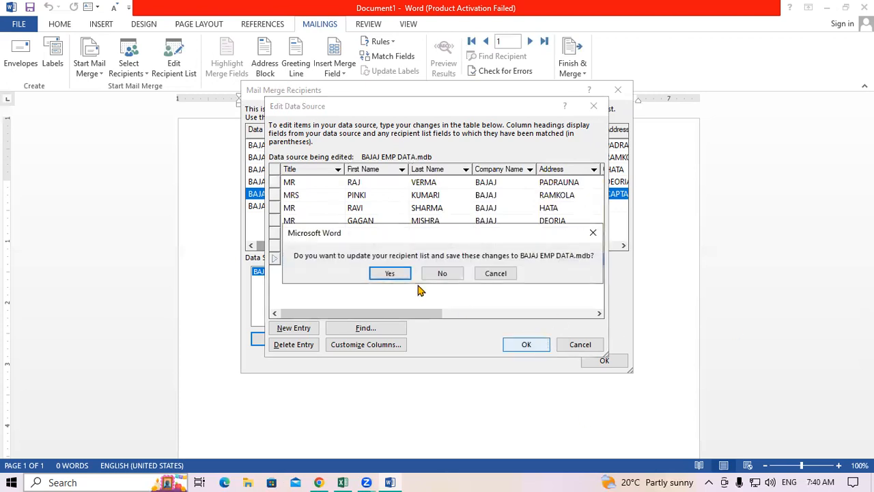
Save the edits to BAJAJ EMP DATA.mdb and close Mail Merge Recipients.
left_click(394, 276)
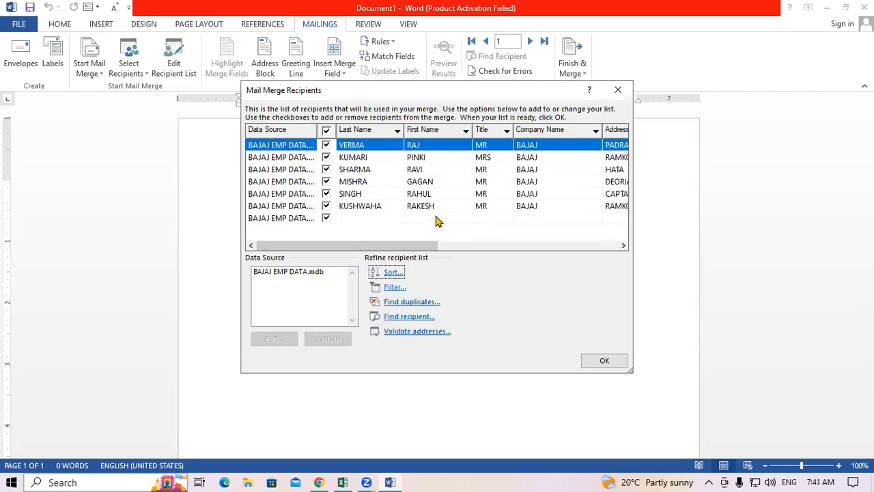
left_click(603, 363)
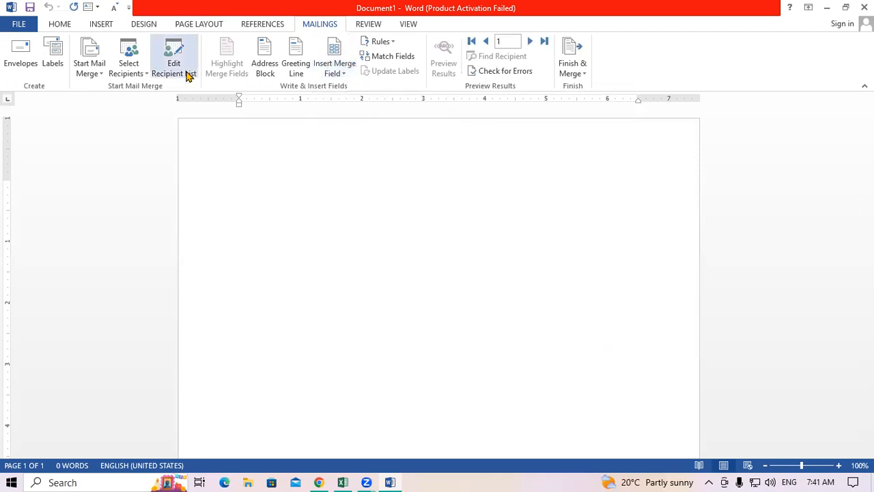
Insert the Title, First_Name, Last_Name and Company_Name merge fields on separate lines.
left_click(335, 68)
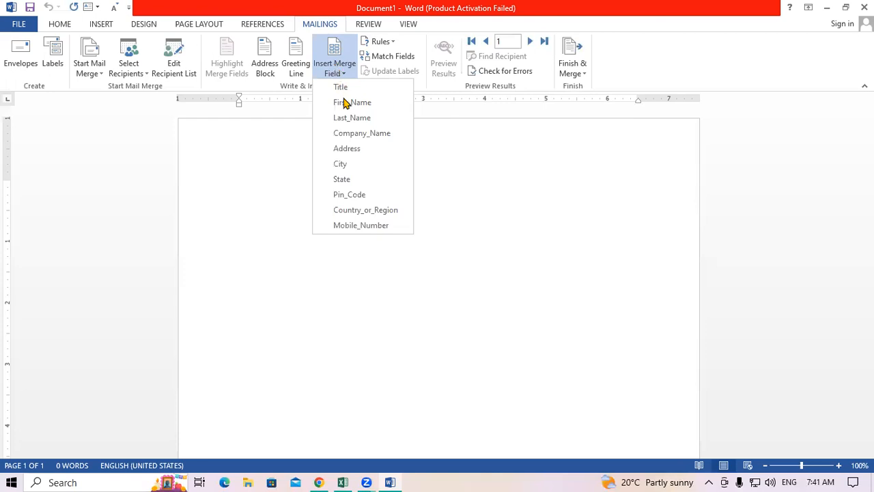
left_click(351, 89)
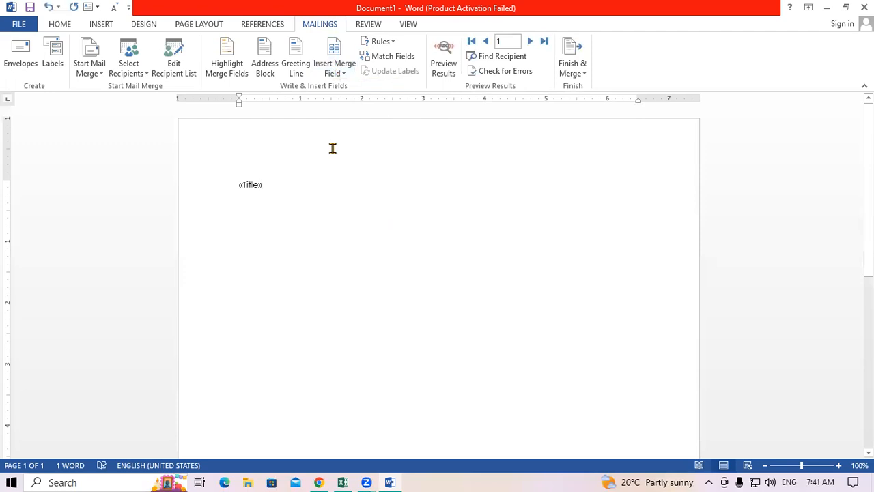
key("Return")
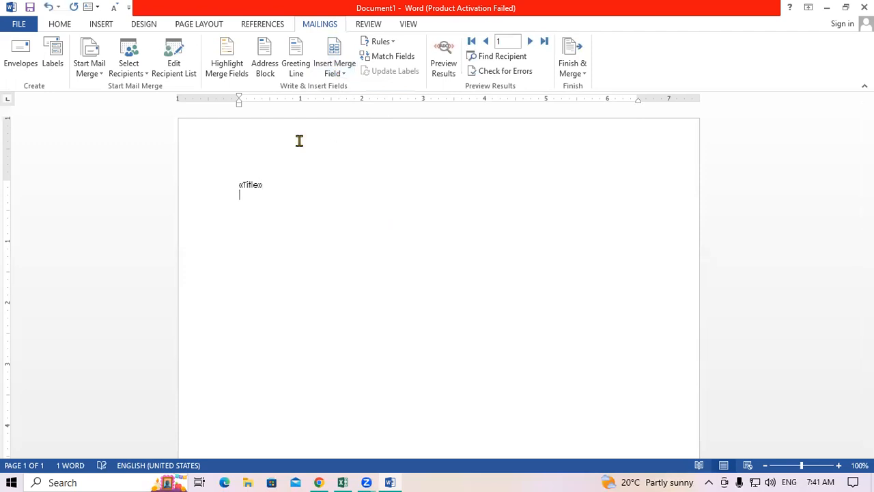
left_click(333, 72)
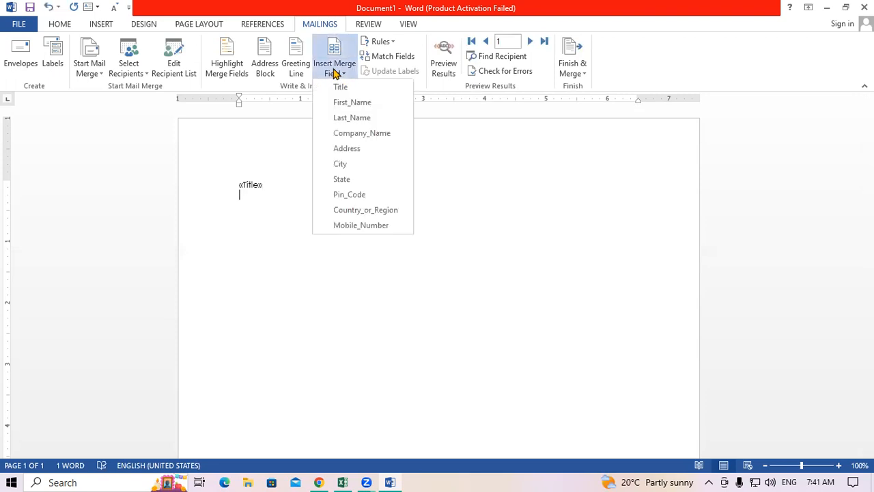
left_click(351, 104)
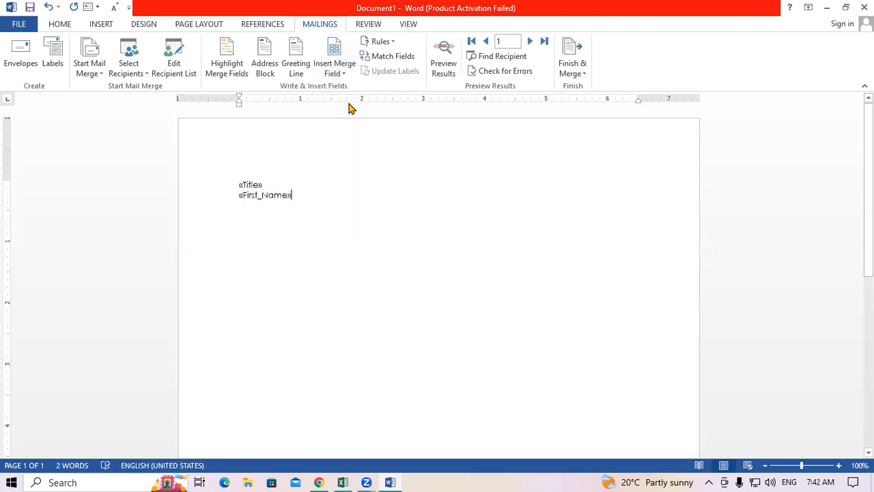
key("Return")
left_click(335, 72)
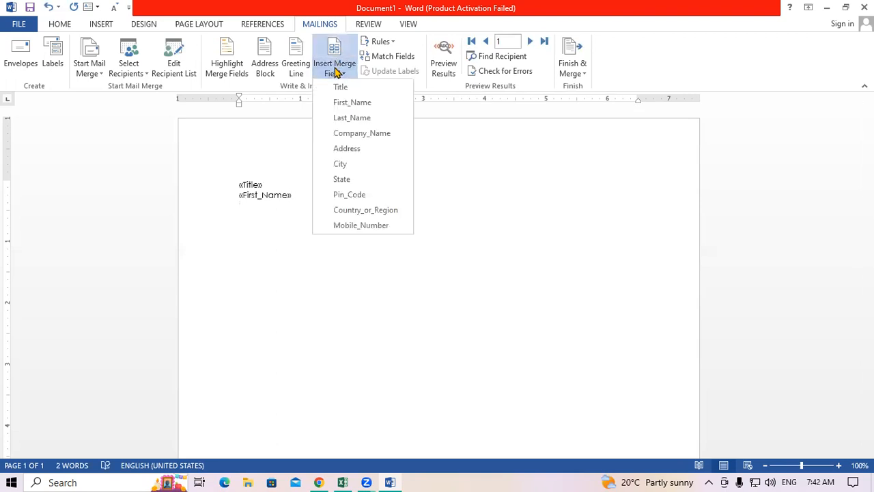
left_click(345, 115)
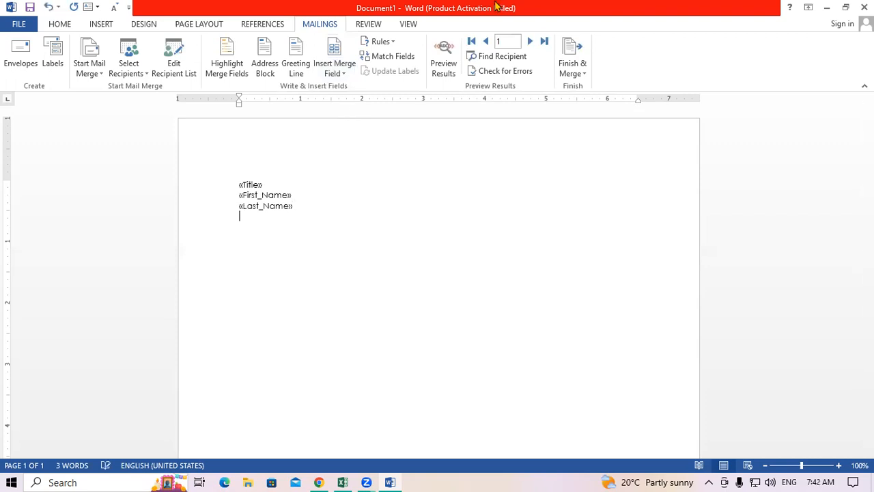
left_click(344, 71)
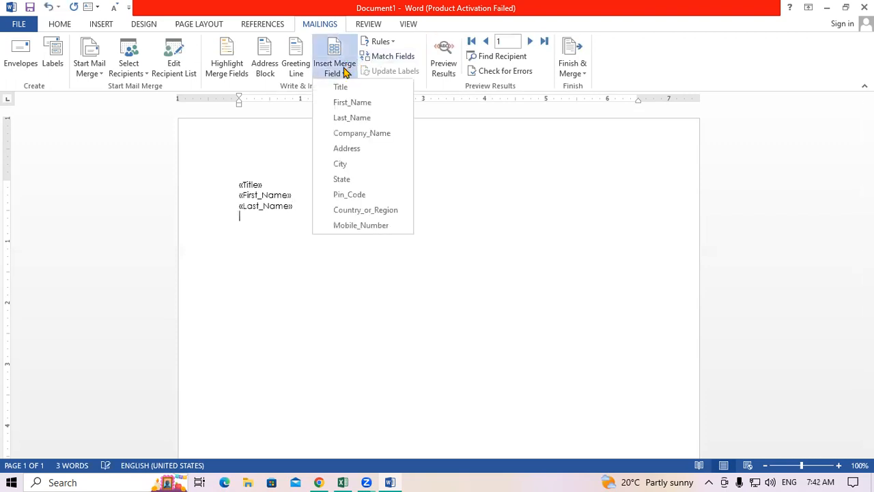
left_click(344, 132)
key("Return")
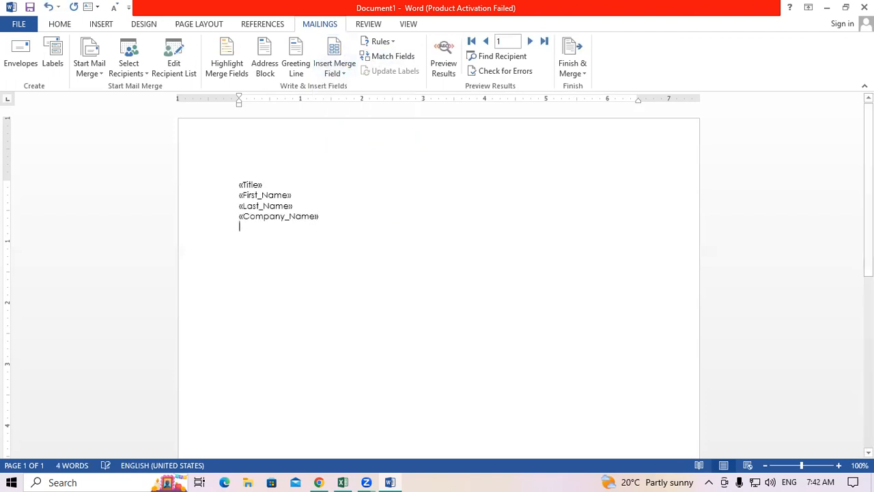
Insert the Address, City, State, Pin_Code, Country_or_Region and Mobile_Number fields, one per line.
left_click(343, 72)
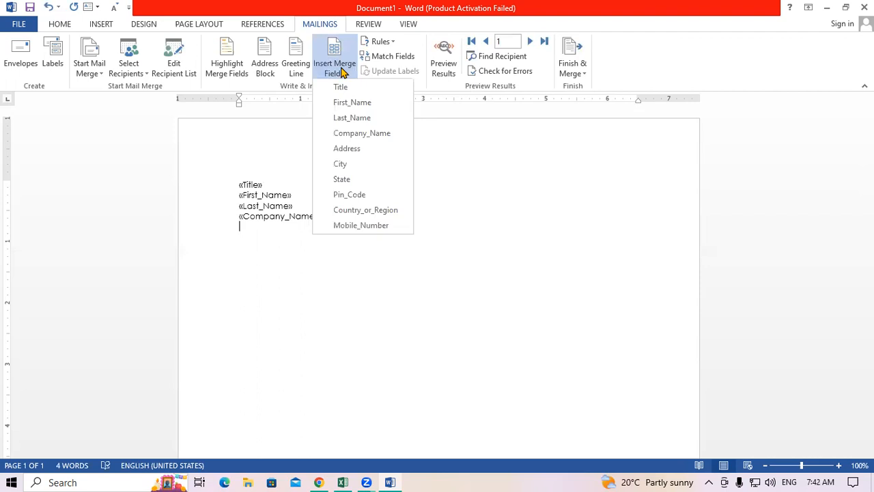
left_click(341, 149)
key("Return")
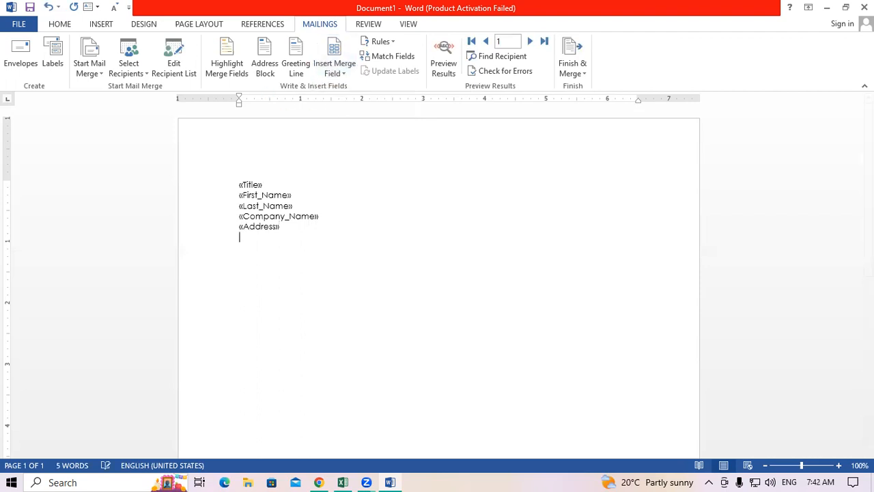
left_click(343, 73)
left_click(348, 162)
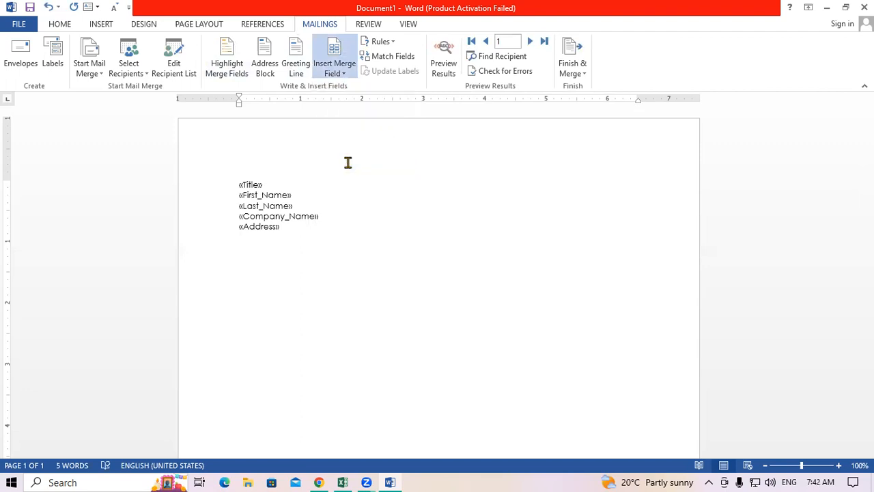
key("Return")
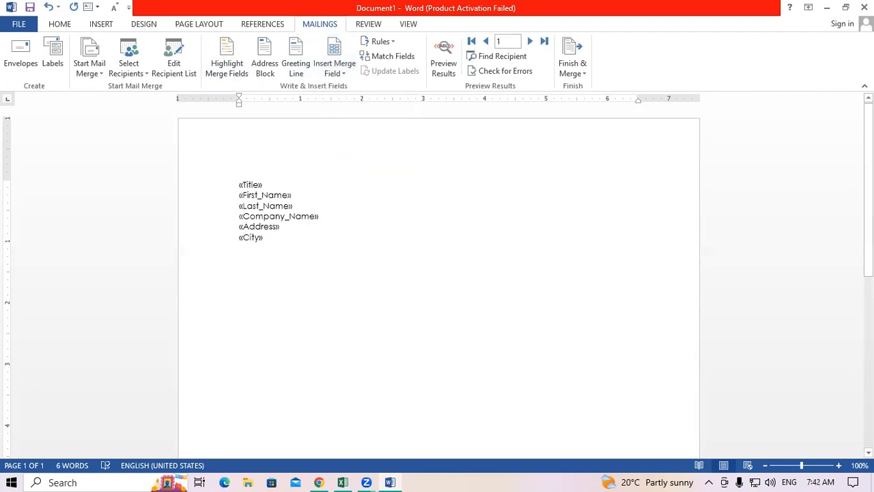
left_click(343, 71)
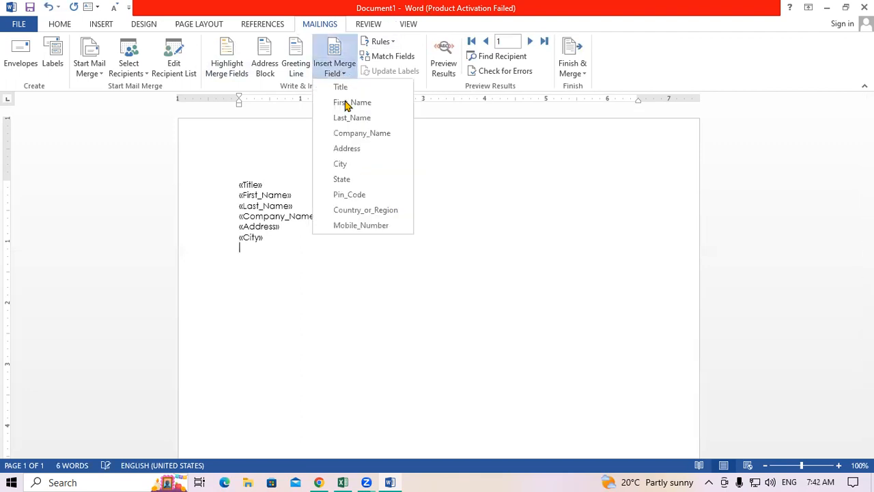
left_click(358, 178)
key("Return")
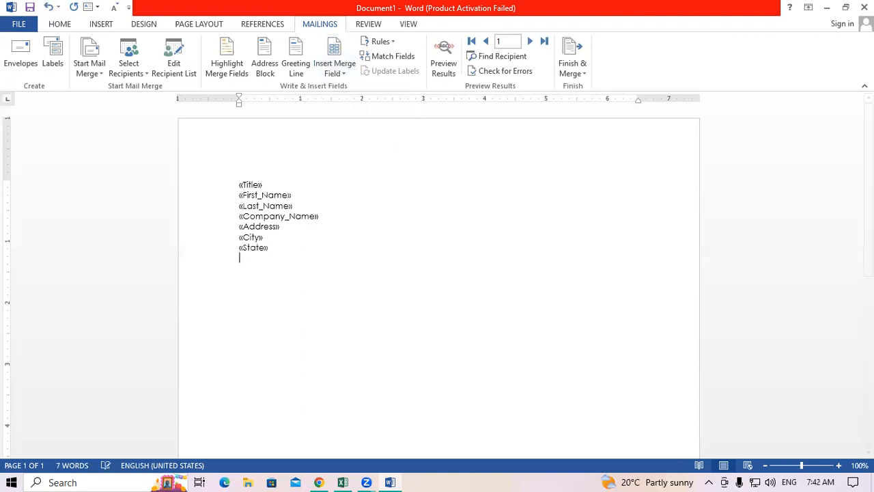
left_click(344, 75)
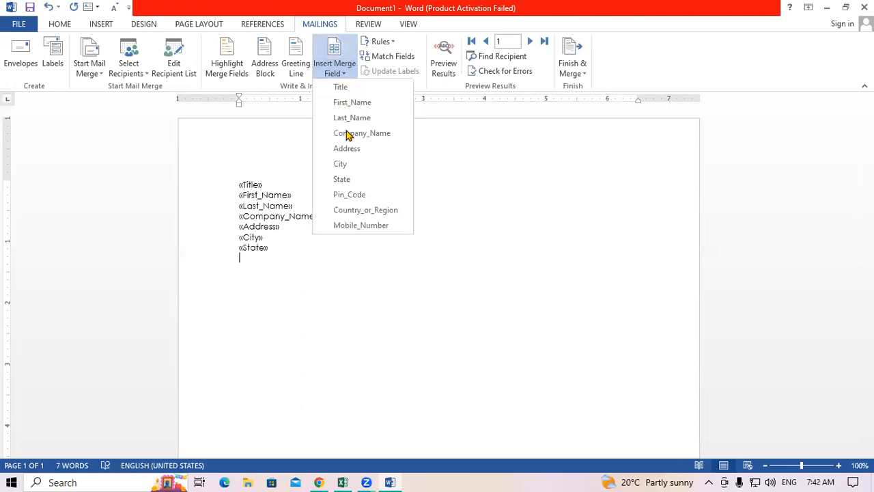
left_click(351, 195)
key("Return")
left_click(341, 69)
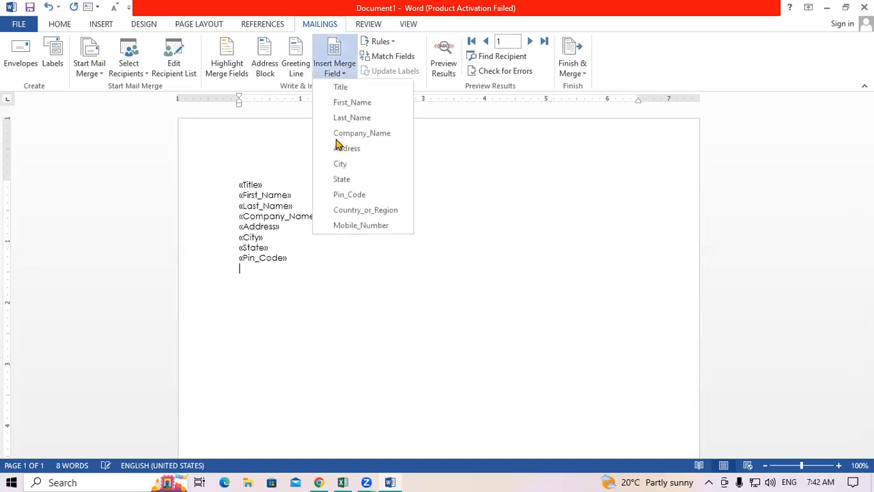
left_click(349, 210)
key("Return")
left_click(342, 68)
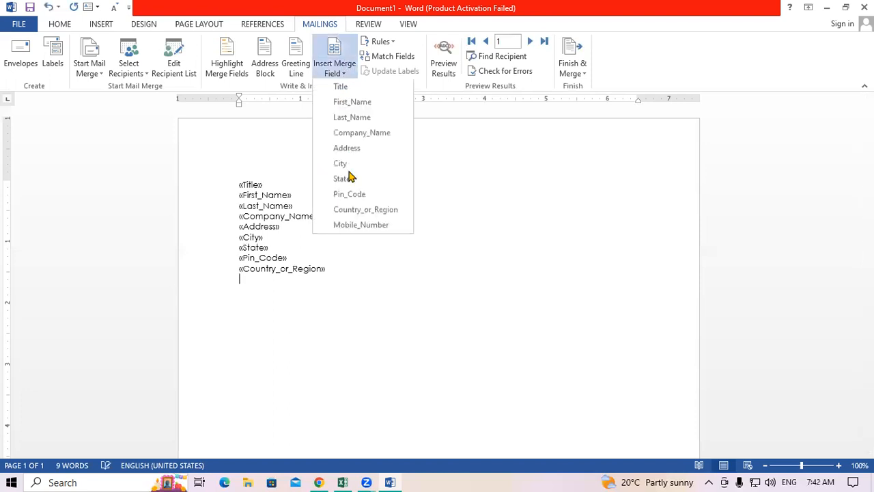
left_click(355, 226)
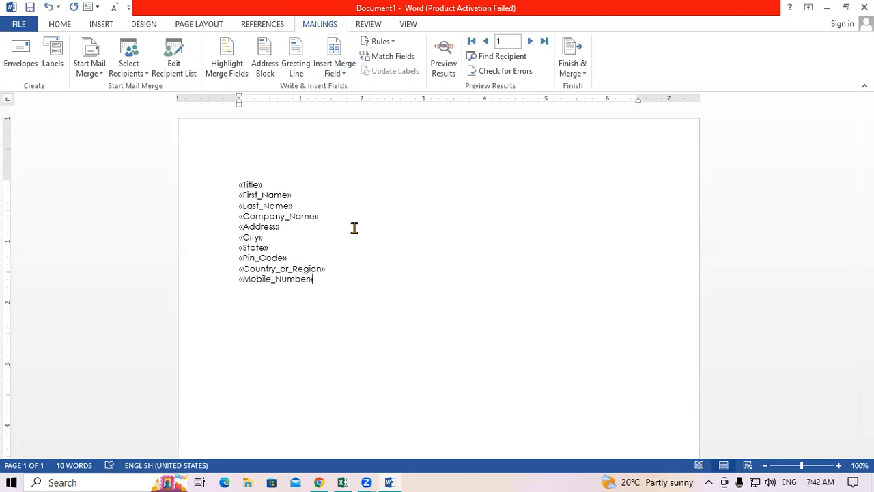
Select all ten merge-field lines, increase their font size, then deselect.
key("ctrl+a")
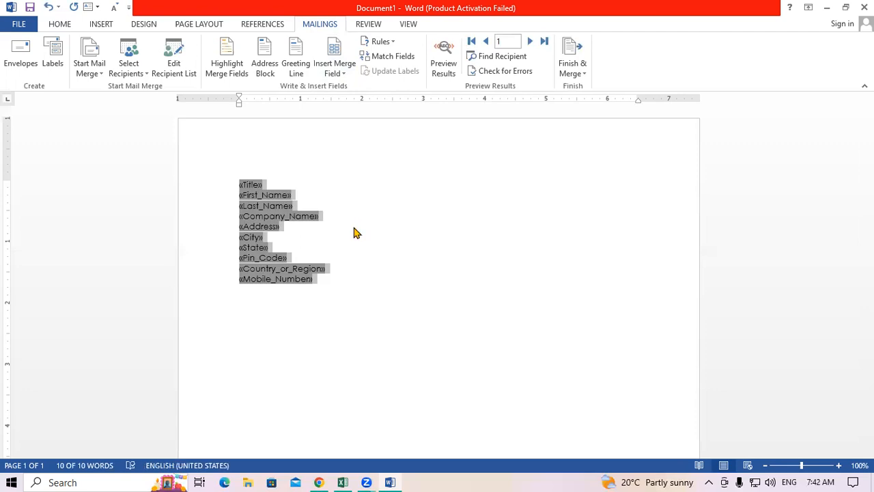
key("ctrl+shift+period")
key("ctrl+shift+period")
key("ctrl+shift+period")
key("ctrl+shift+period")
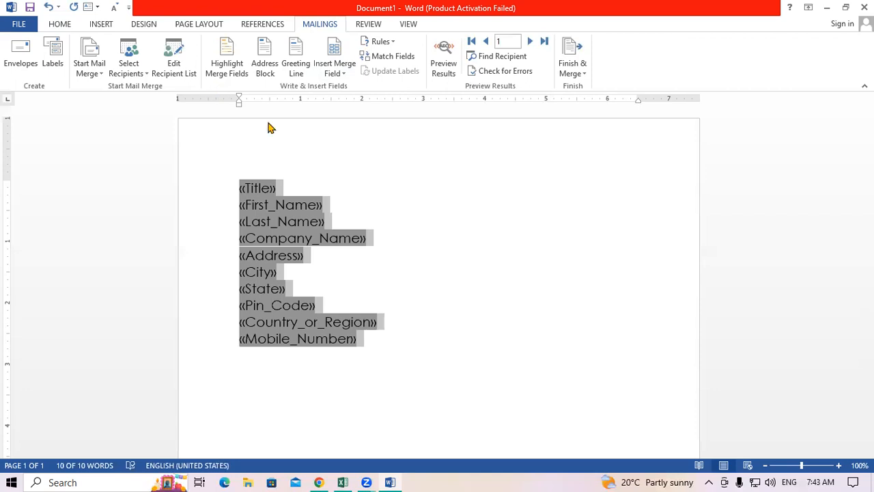
left_click(426, 251)
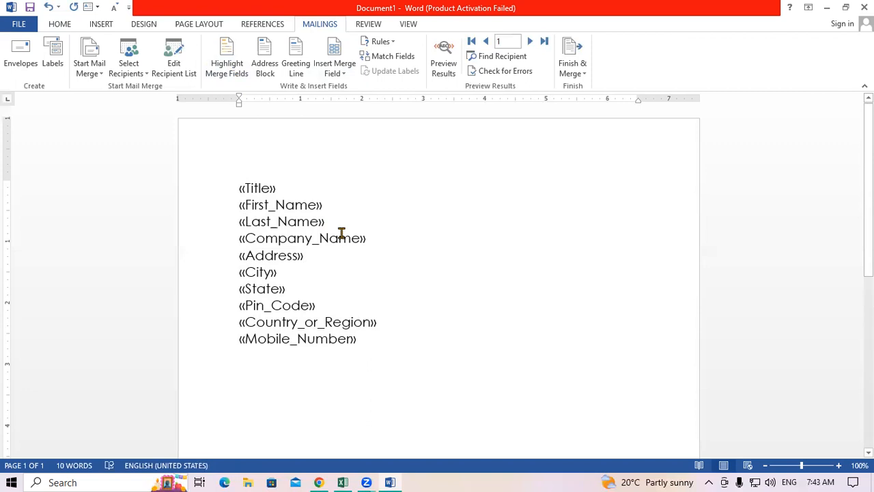
left_click(239, 66)
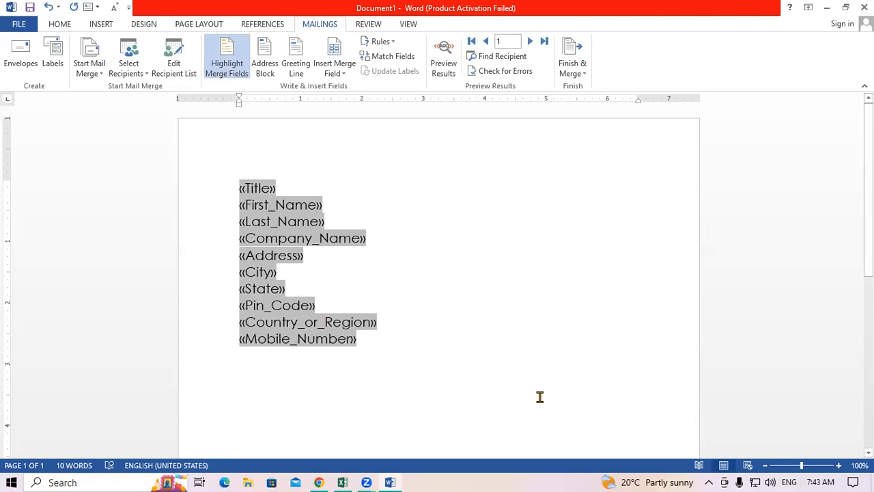
left_click(218, 69)
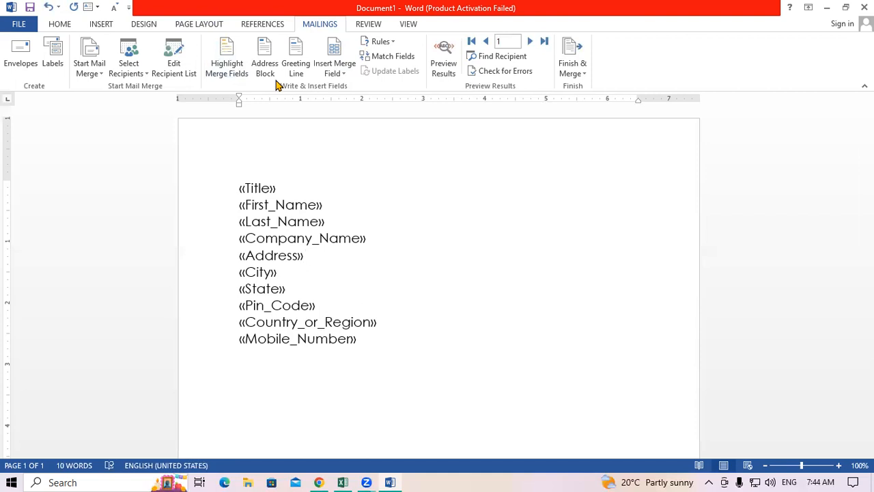
Insert an Address Block after «Address», first previewing it through recipients 2 to 7.
left_click(255, 54)
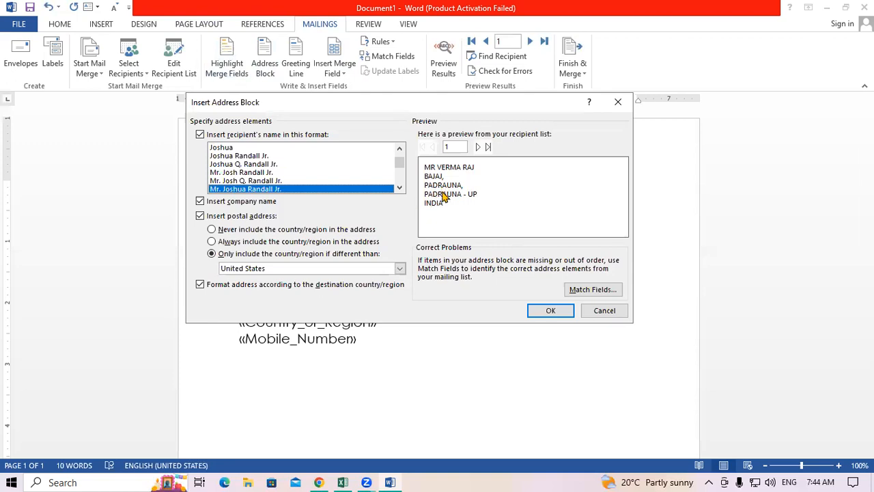
left_click(478, 147)
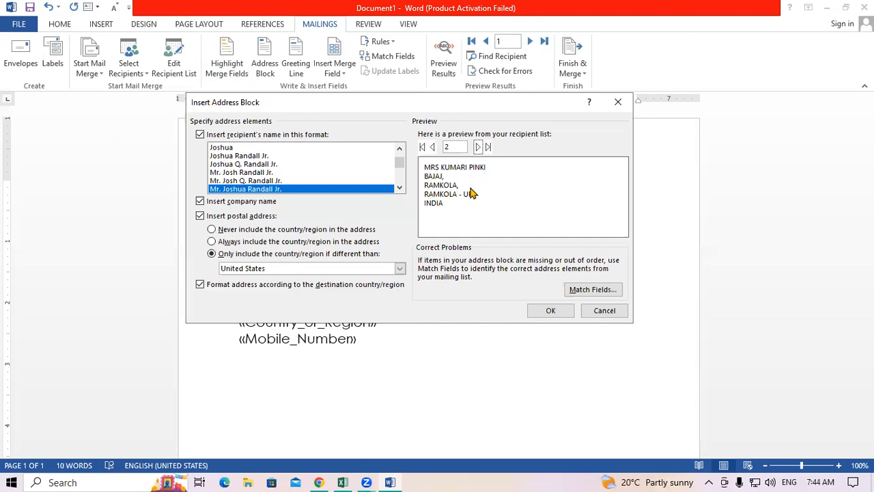
left_click(477, 147)
left_click(477, 147)
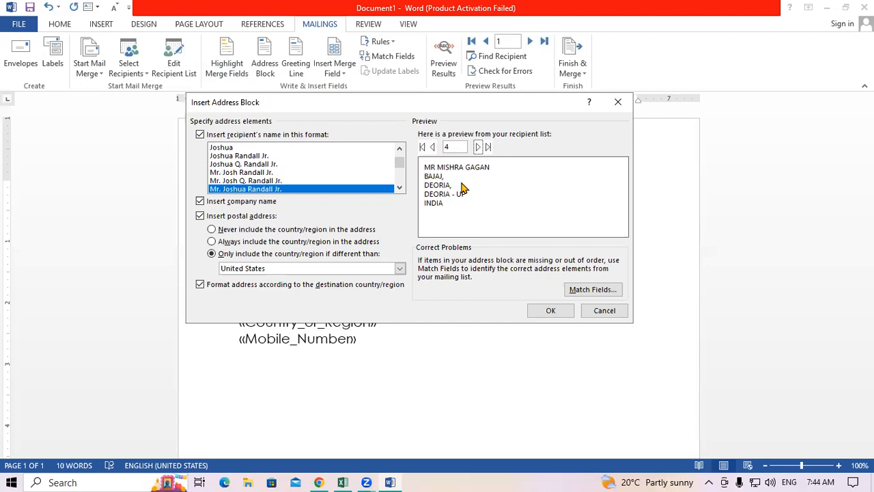
left_click(478, 147)
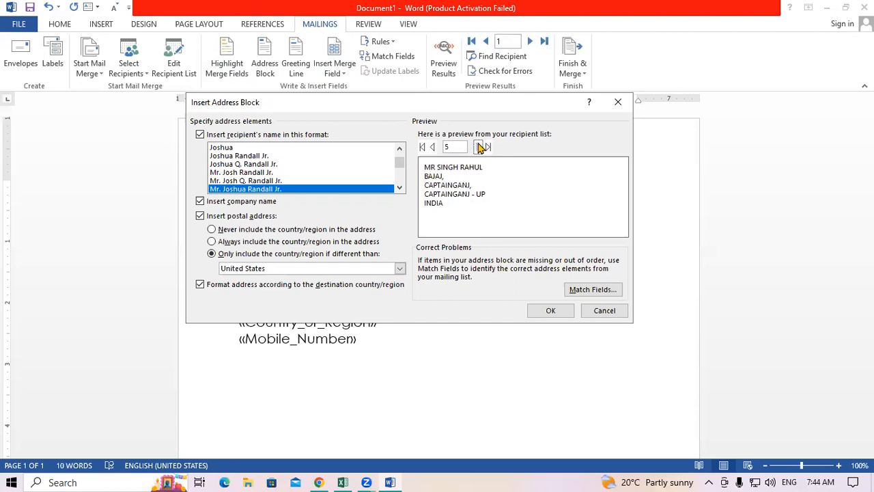
left_click(480, 147)
left_click(480, 147)
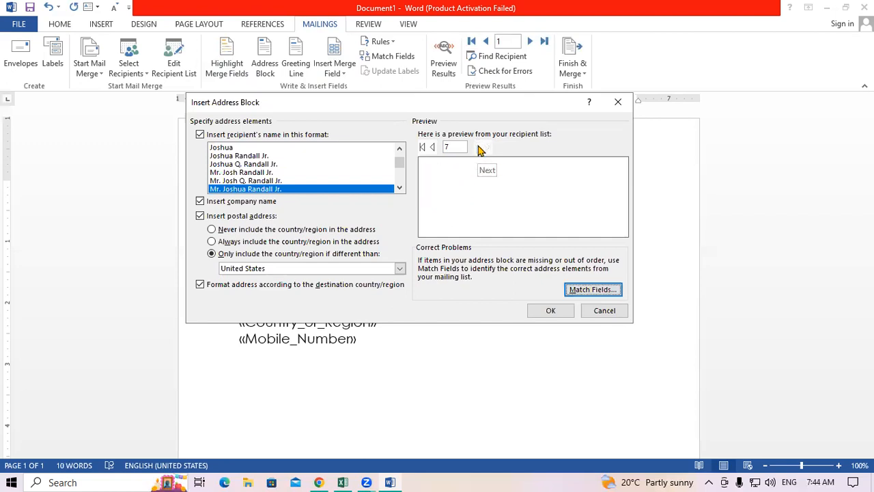
left_click(544, 308)
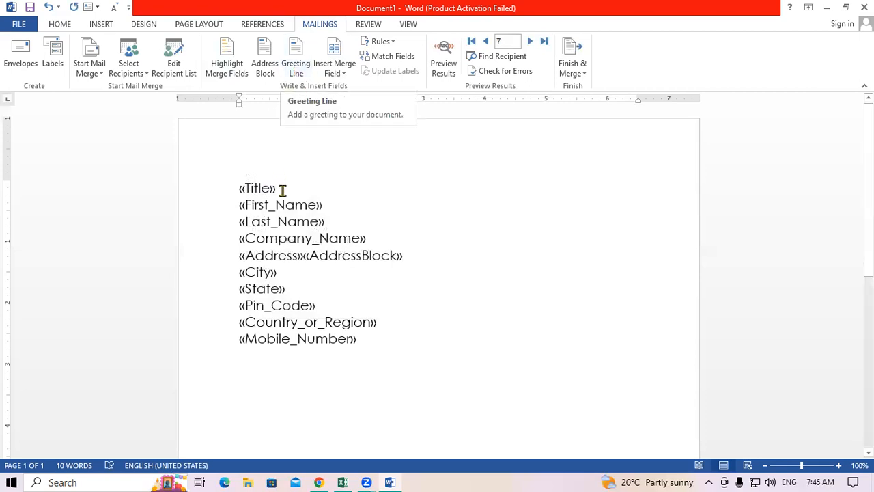
Insert the default greeting line after «Title» and confirm it previews as 'Dear Sir or Madam,'.
left_click(296, 65)
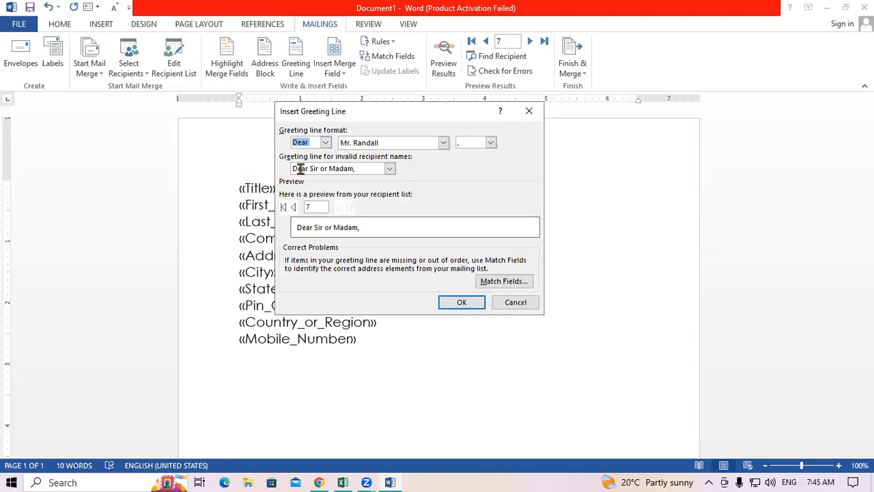
left_click(447, 301)
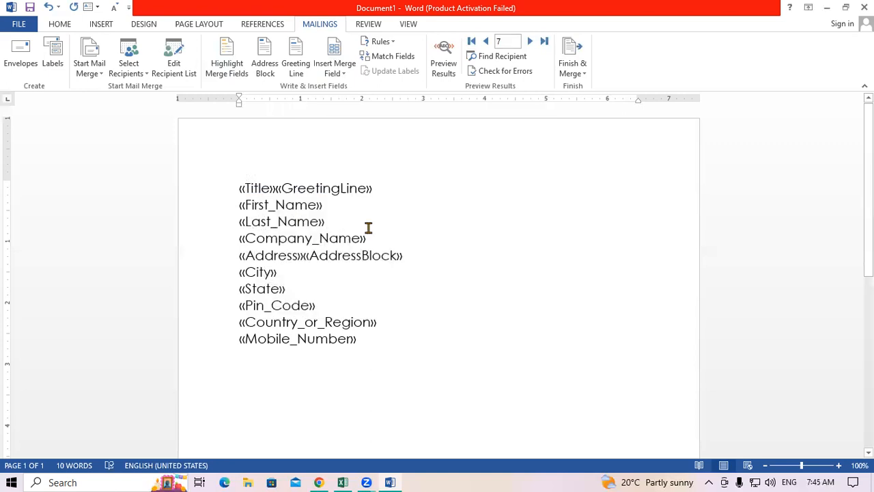
left_click(442, 68)
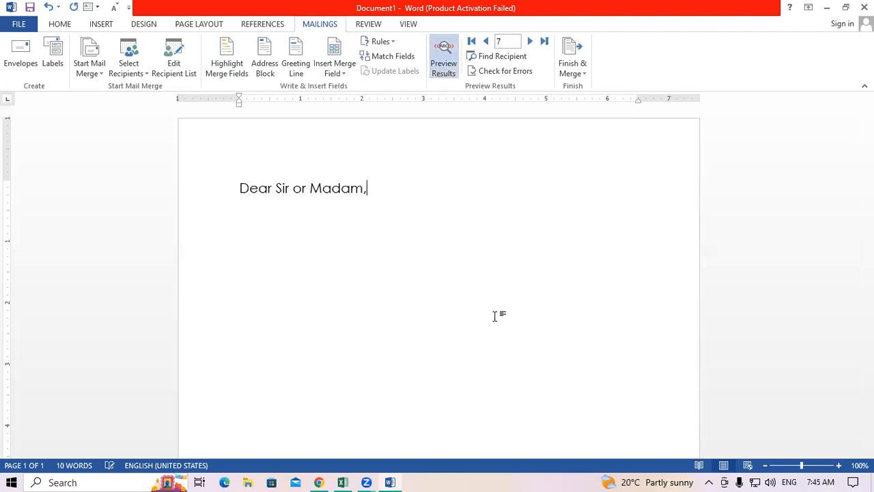
left_click(443, 65)
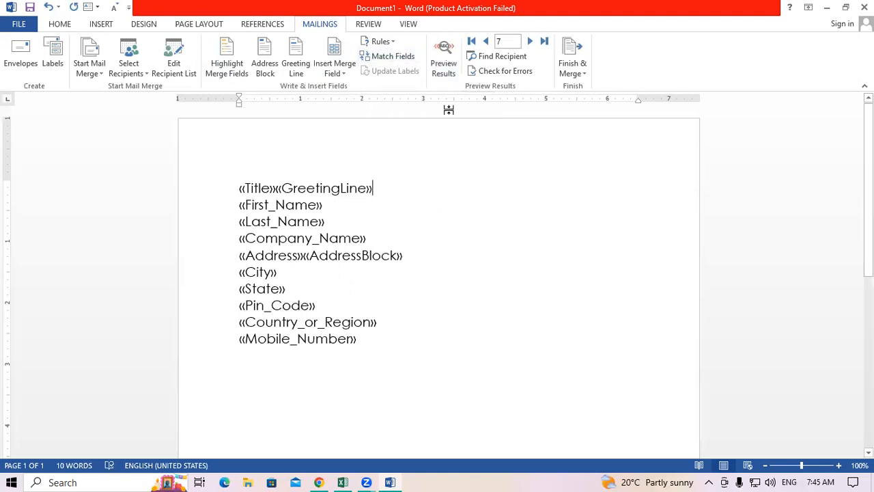
Check the Rules list without choosing a rule, then bring up Match Fields.
left_click(382, 42)
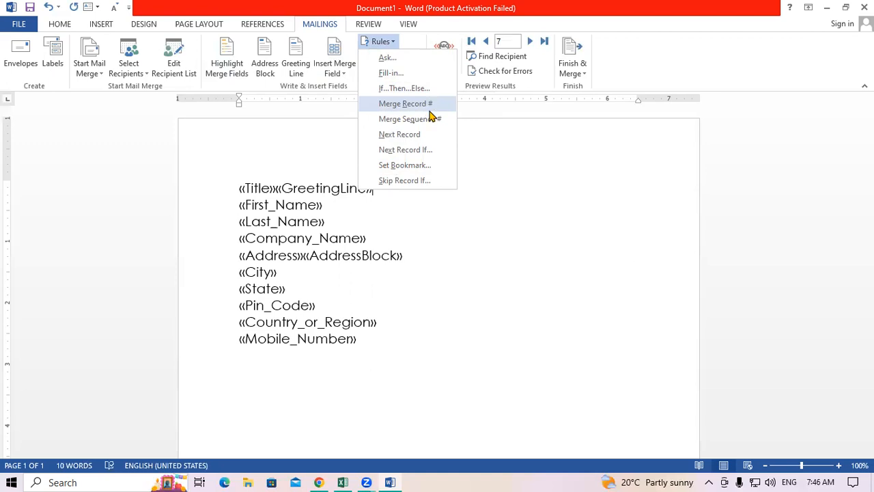
left_click(482, 181)
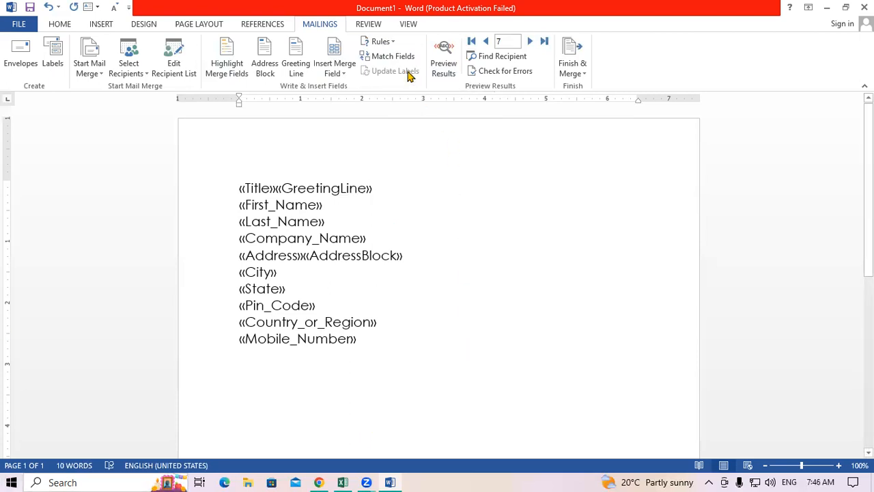
left_click(387, 55)
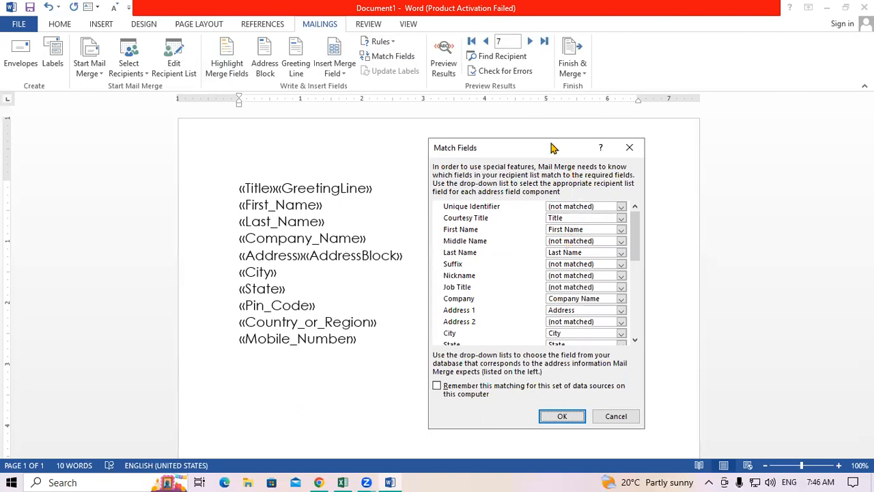
Move the Match Fields dialog aside, review all its mappings, and close it unchanged.
left_click_drag(553, 148, 492, 233)
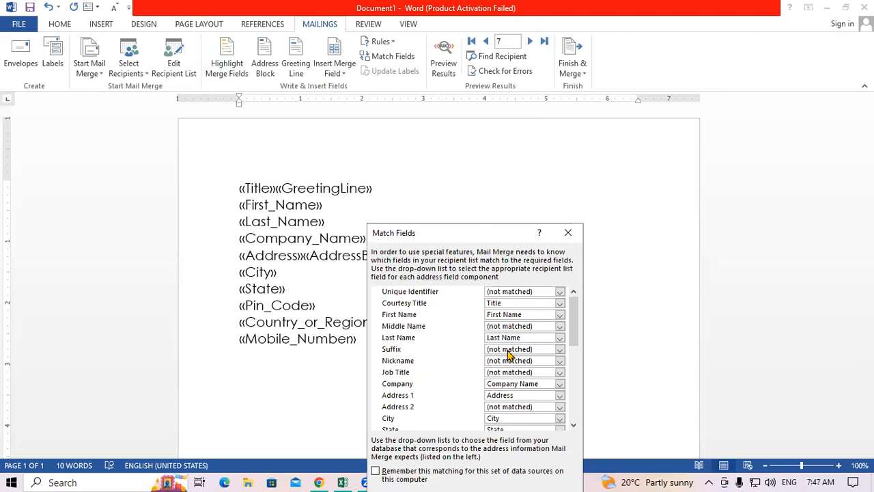
scroll(561, 350, "down", 4)
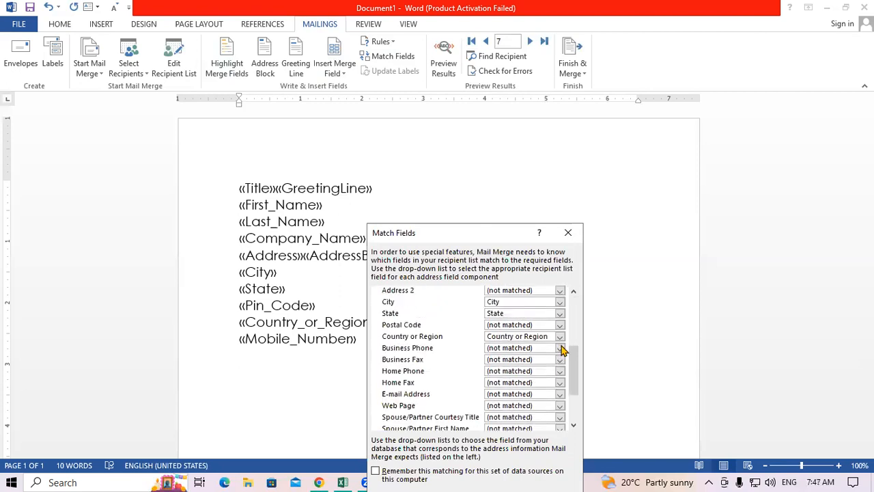
scroll(561, 350, "down", 2)
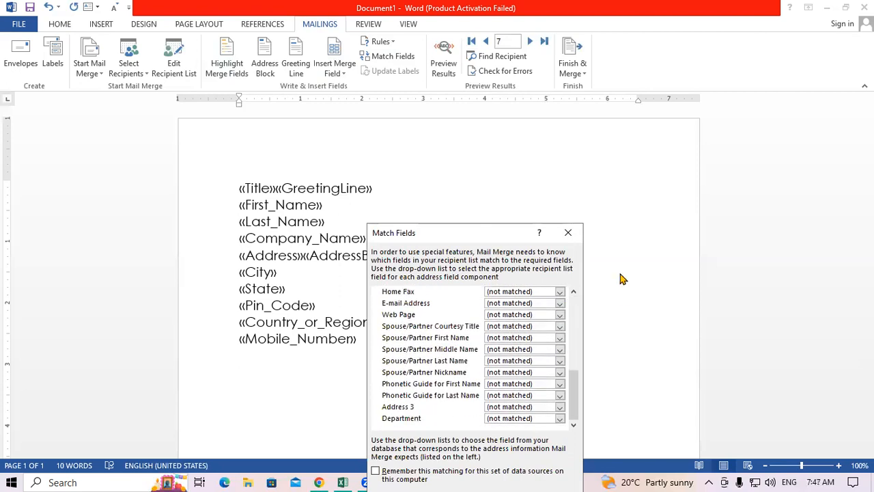
left_click(568, 233)
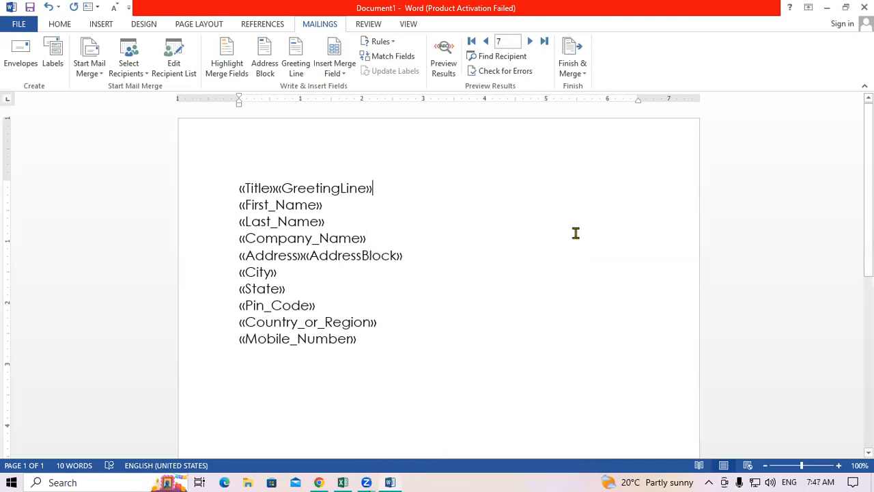
Delete all ten existing merge-field lines from the letter page.
left_click(453, 59)
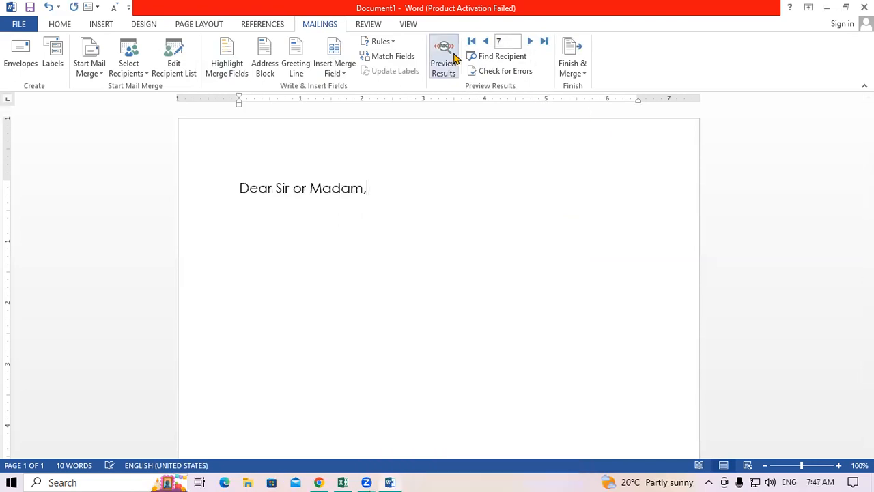
left_click(453, 59)
left_click(454, 59)
left_click(453, 59)
left_click(241, 186)
left_click_drag(239, 188, 413, 348)
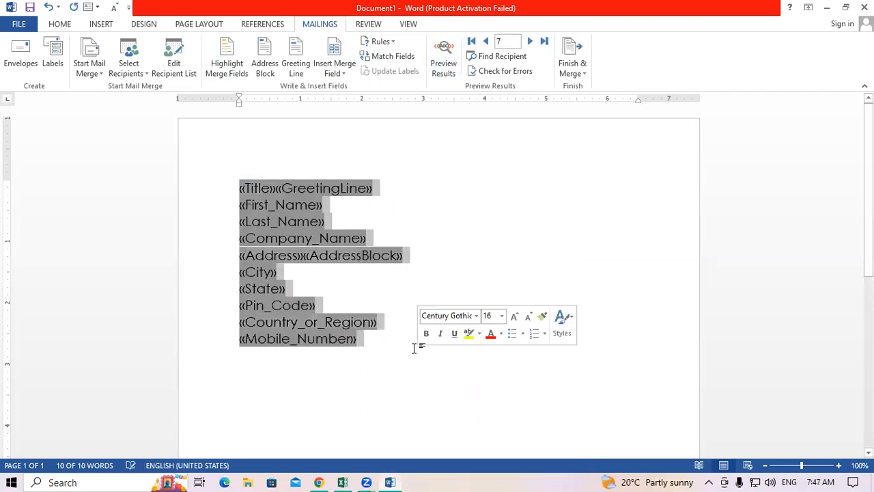
key("Delete")
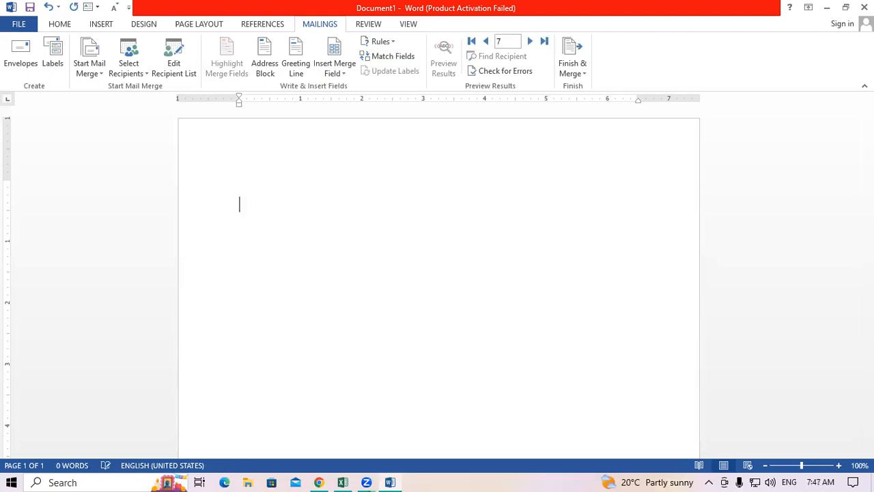
Insert «Title», «First_Name», «Last_Name» and «Company_Name» merge fields, one per line.
left_click(339, 65)
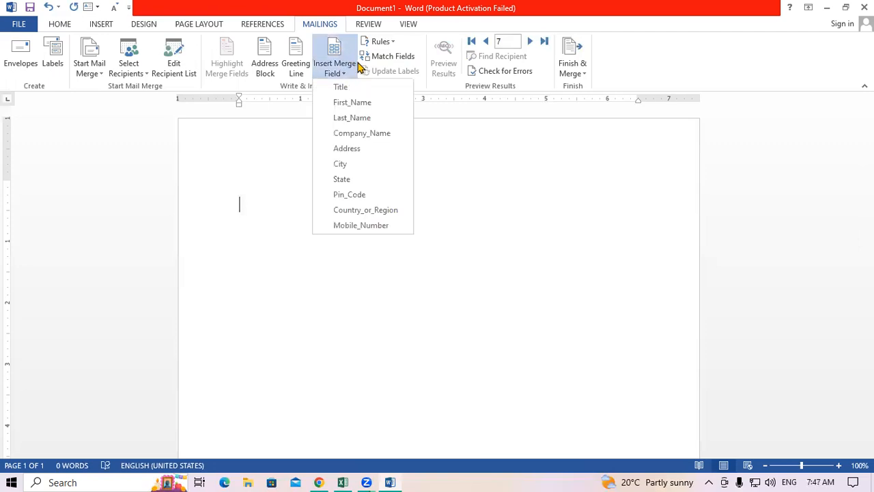
left_click(439, 204)
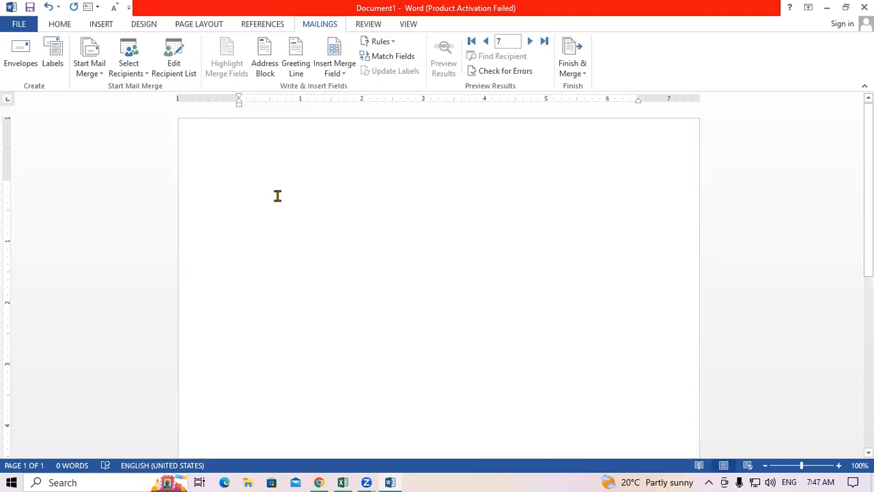
left_click(347, 71)
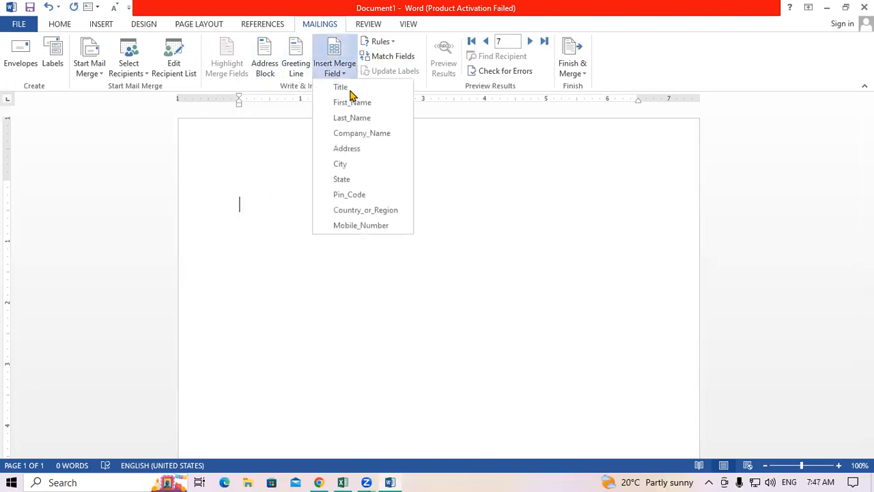
left_click(349, 90)
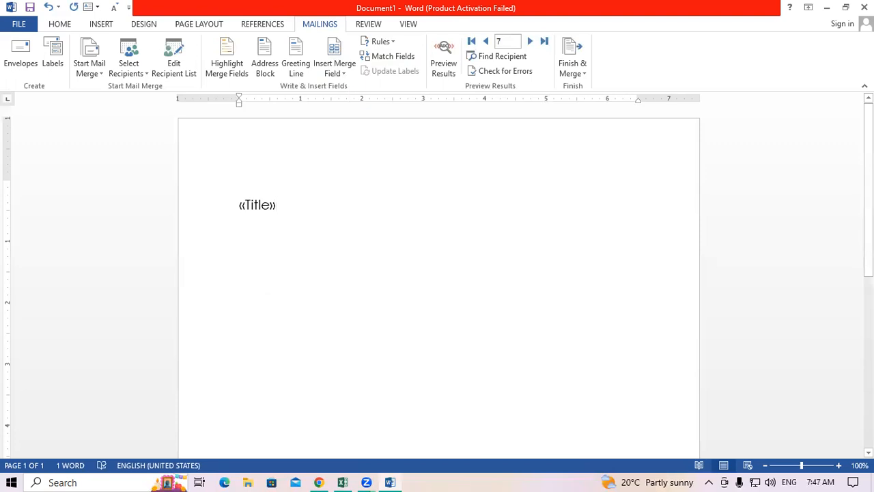
left_click(347, 68)
left_click(351, 102)
key("Return")
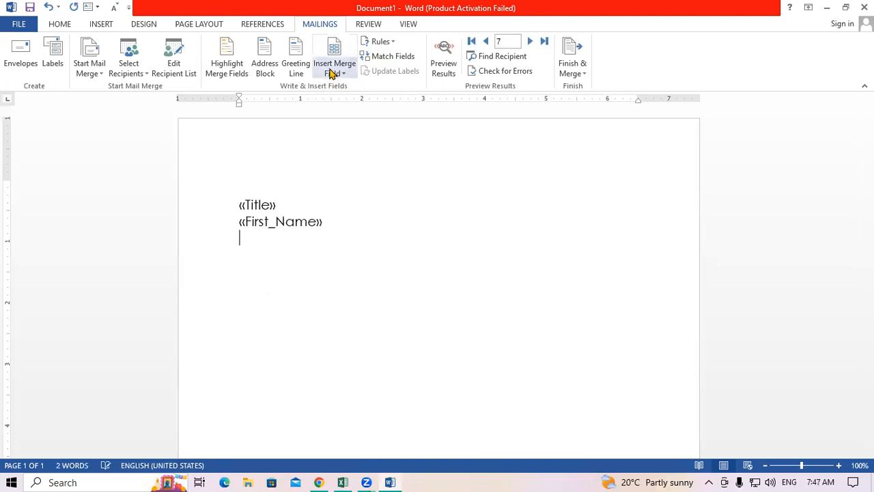
left_click(334, 69)
left_click(349, 118)
key("Return")
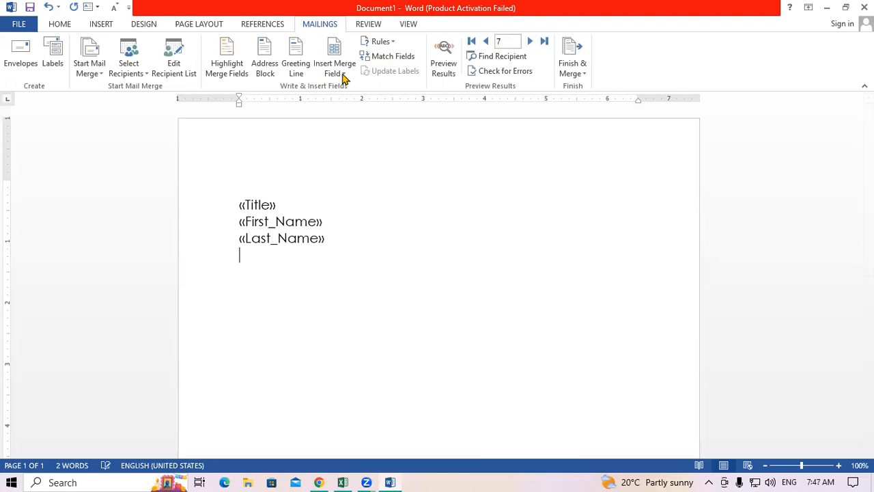
left_click(341, 76)
left_click(365, 133)
key("Return")
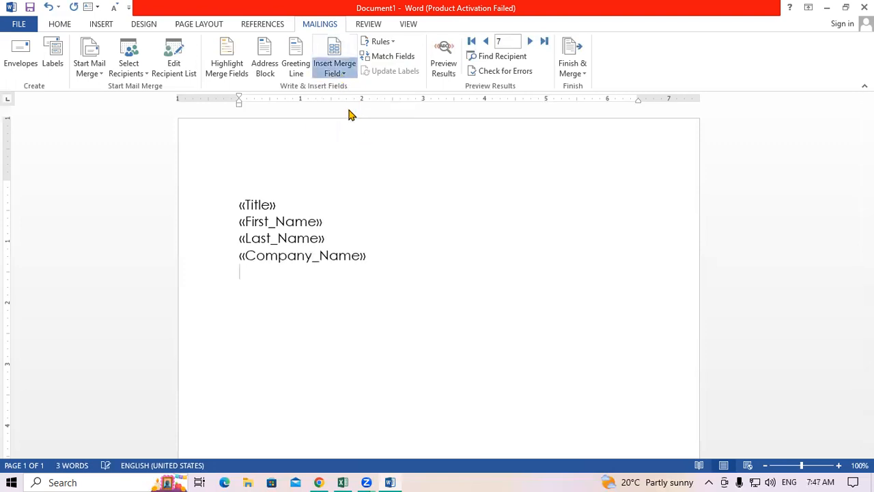
Add «Address», «City», «State», «Pin_Code», «Country_or_Region» and «Mobile_Number» on separate lines.
left_click(335, 68)
left_click(349, 110)
key("Return")
left_click(335, 68)
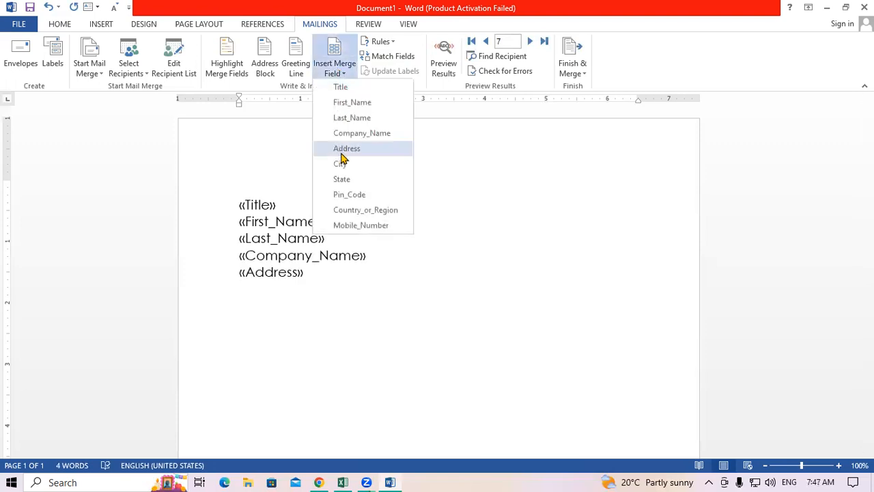
left_click(346, 162)
key("Return")
left_click(336, 77)
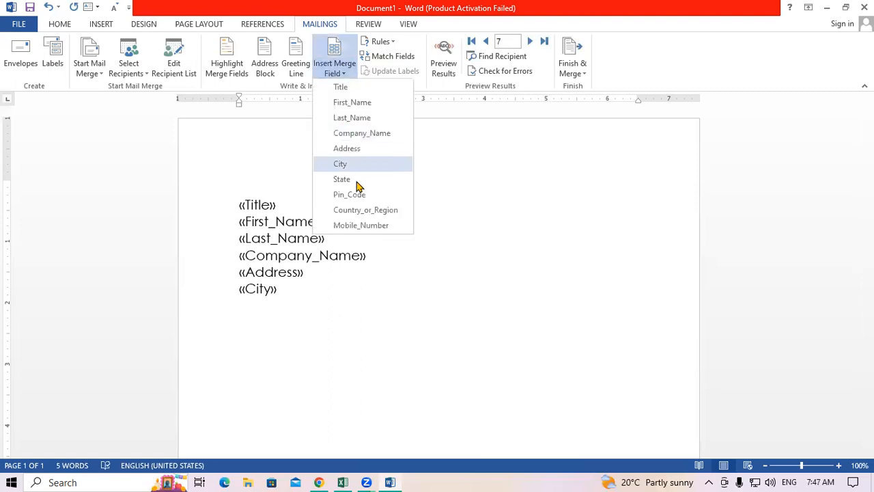
left_click(352, 179)
key("Return")
left_click(334, 68)
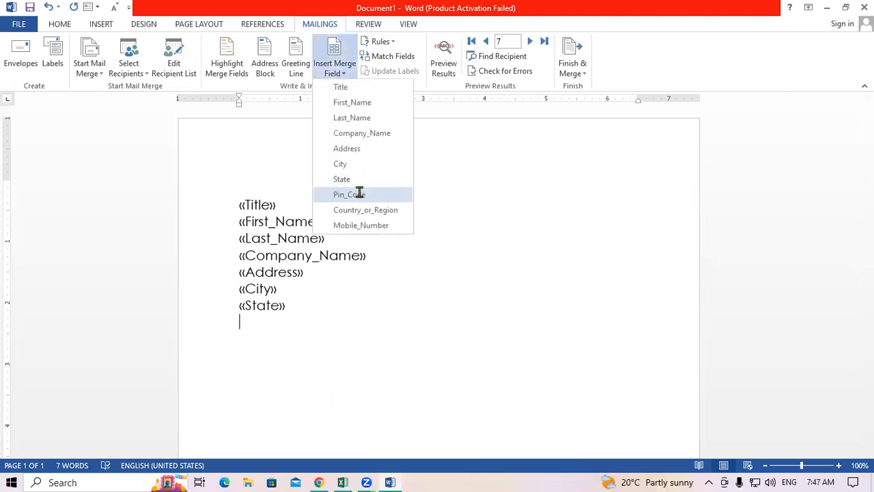
left_click(360, 194)
key("Return")
left_click(335, 76)
left_click(348, 210)
key("Return")
left_click(335, 73)
left_click(358, 225)
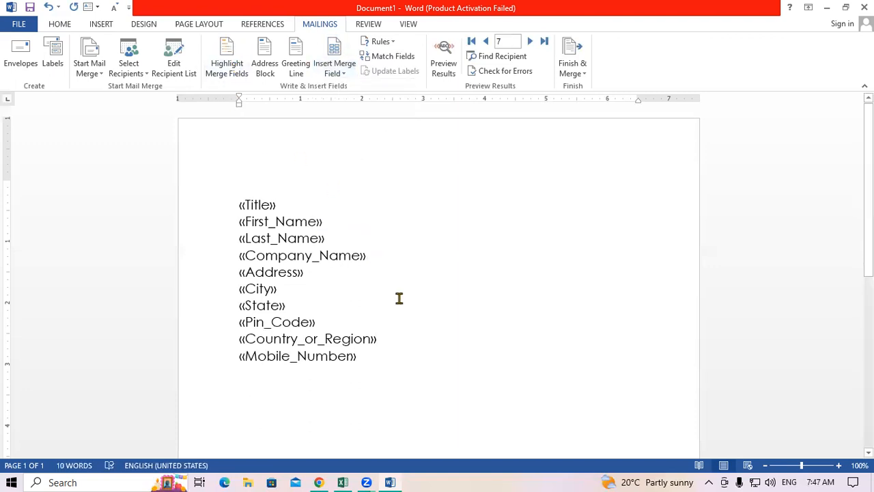
Turn off the grey shading on merge fields.
left_click(227, 73)
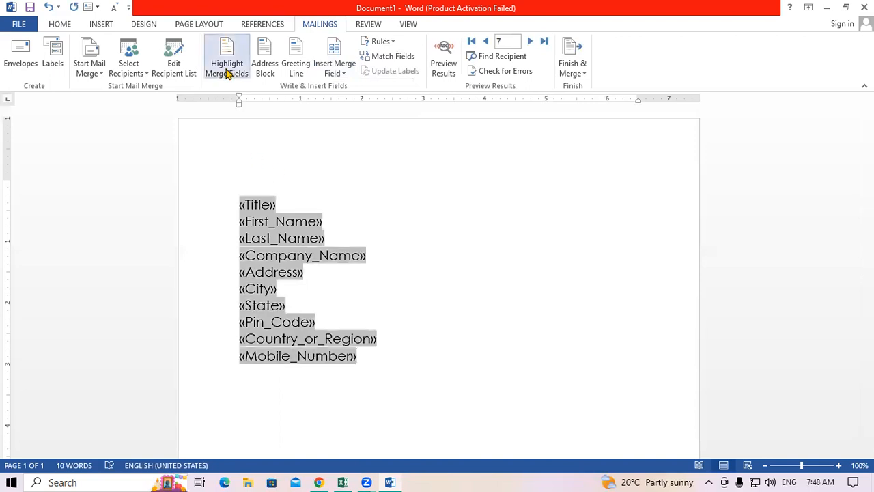
left_click(227, 73)
left_click(227, 73)
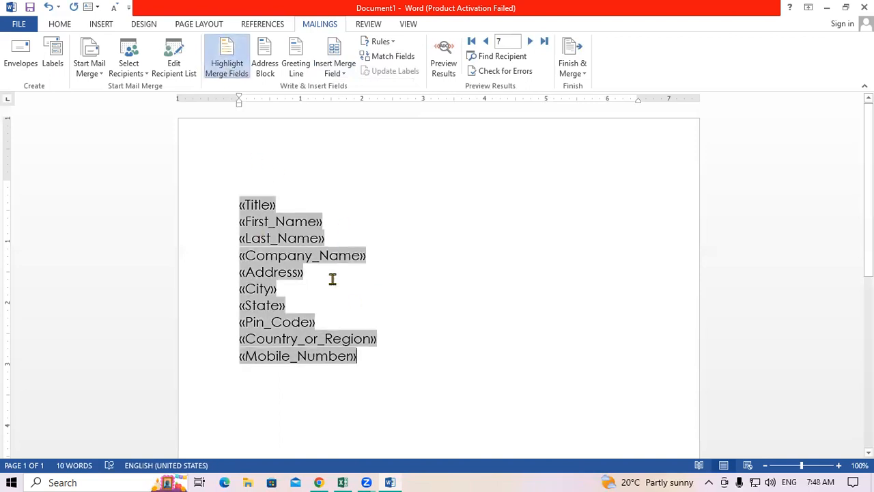
left_click(231, 60)
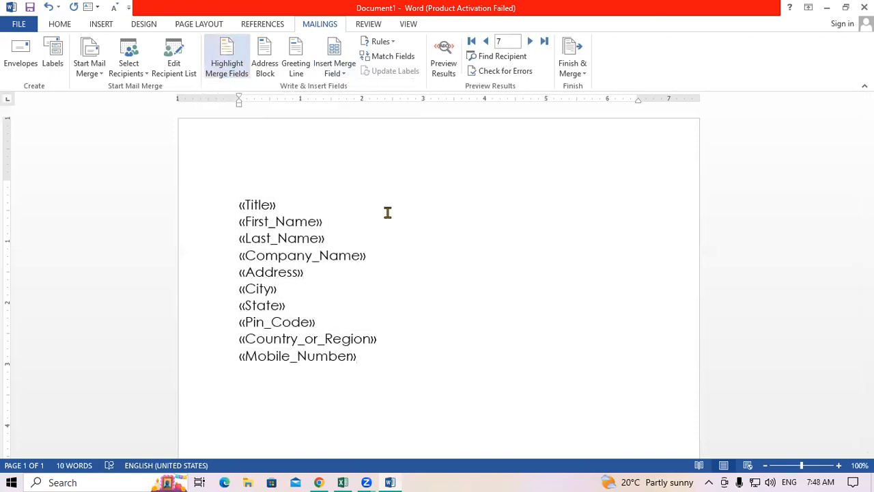
Preview the merged data for the first employee record.
left_click(437, 71)
left_click(434, 75)
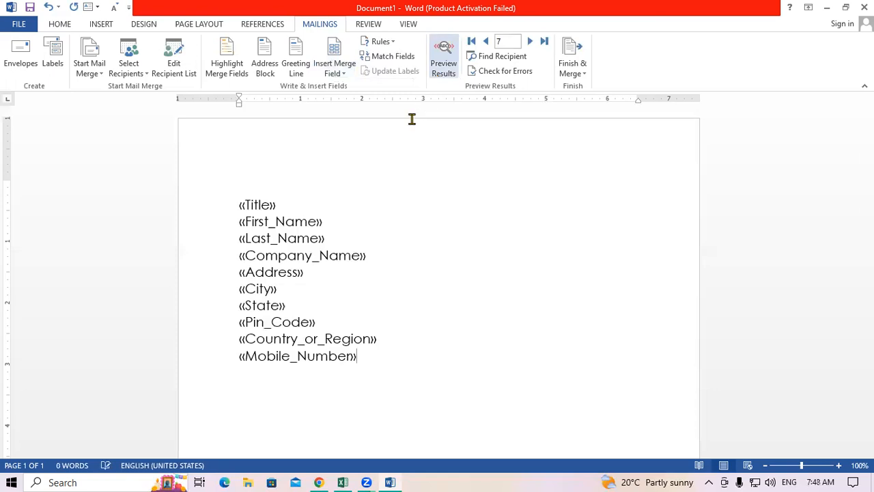
left_click(444, 60)
left_click(447, 60)
left_click(486, 45)
left_click(485, 45)
left_click(486, 45)
left_click(486, 45)
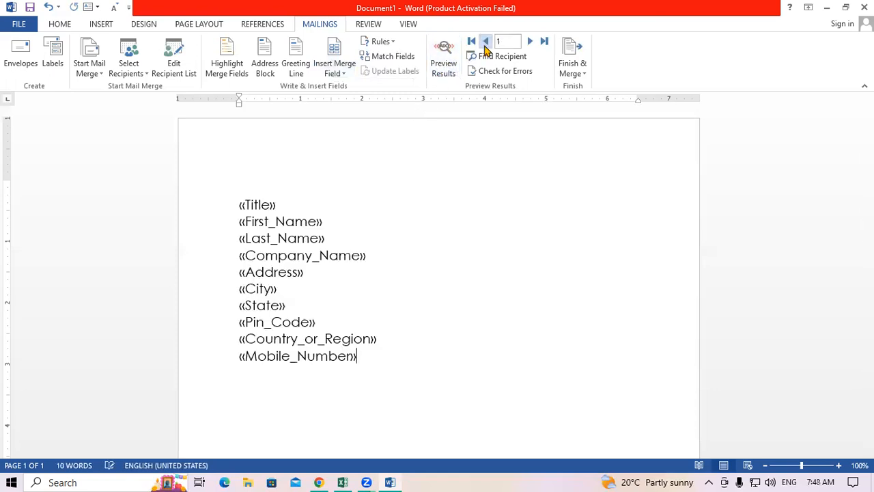
left_click(447, 58)
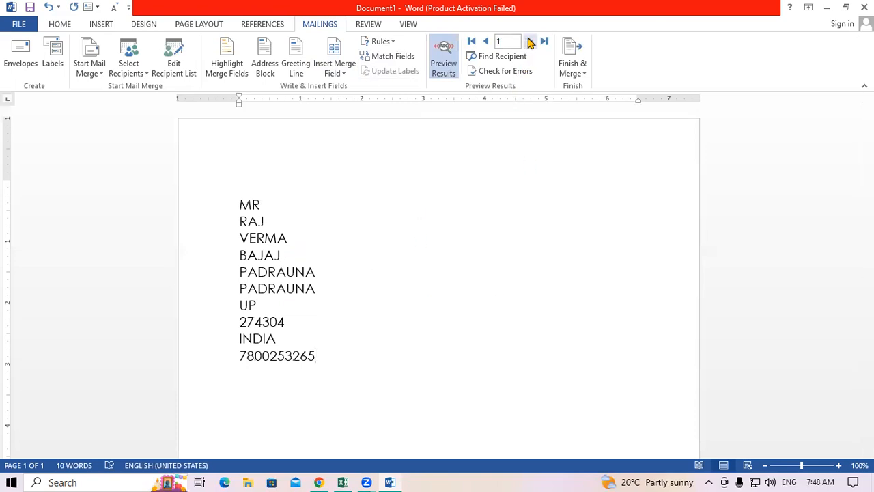
Browse forward to record 7, then step back to record 2.
left_click(529, 43)
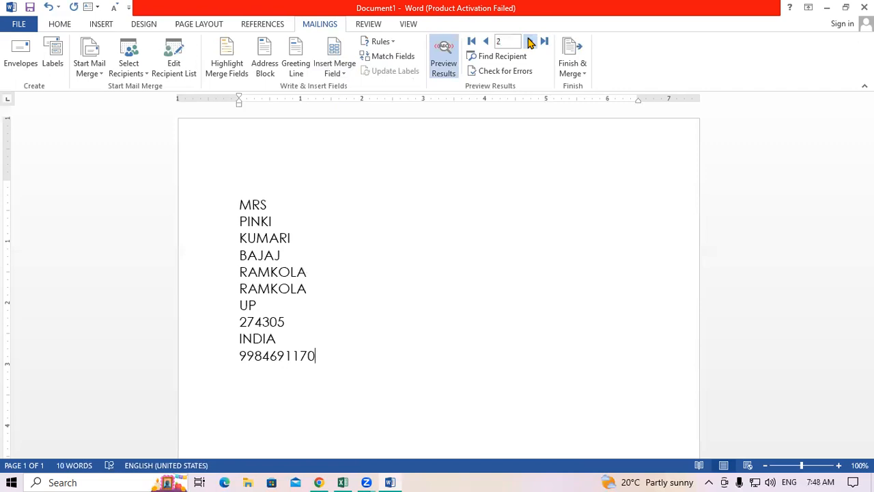
left_click(530, 42)
left_click(530, 42)
left_click(530, 42)
left_click(529, 43)
left_click(530, 42)
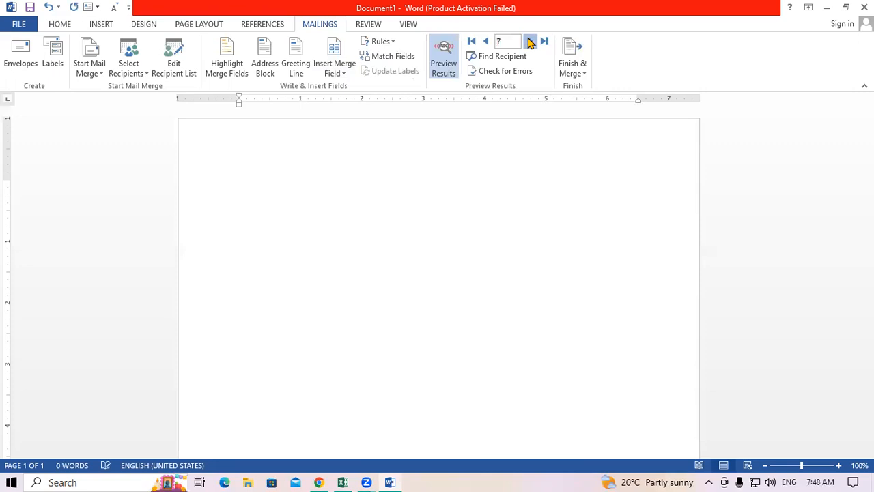
left_click(485, 42)
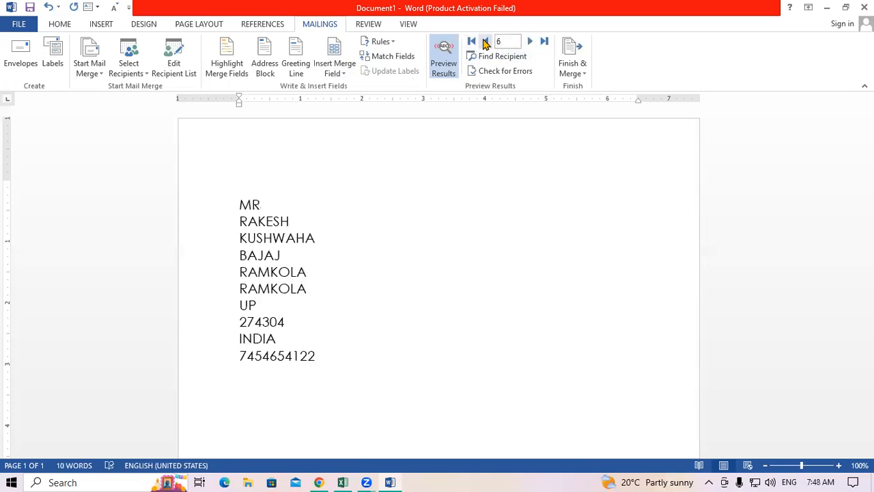
left_click(485, 42)
left_click(485, 42)
left_click(485, 42)
left_click(485, 43)
left_click(395, 238)
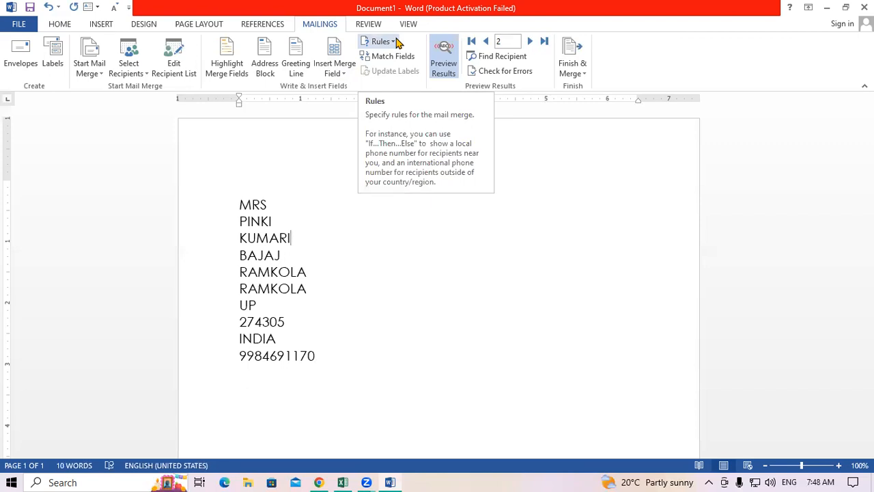
left_click(382, 311)
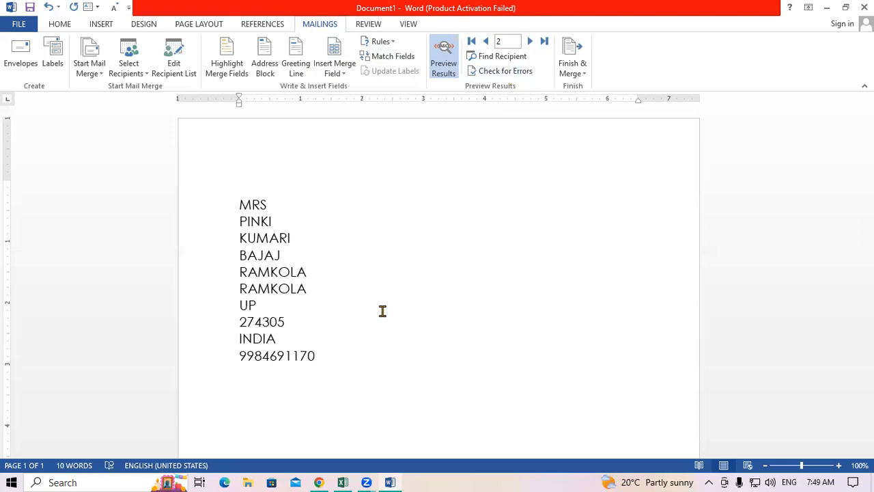
Generate sample paragraphs with =RAND() on a new line below the mobile number.
left_click(364, 362)
key("Return")
type("=RAND()")
key("Return")
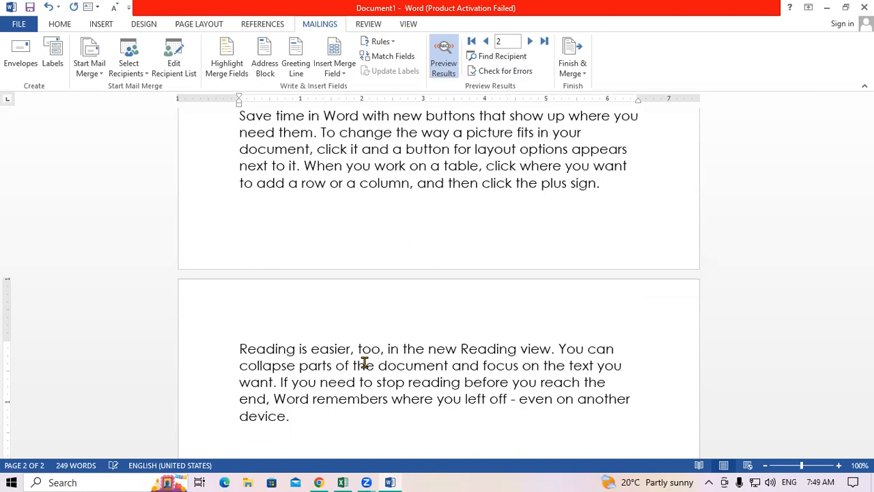
Select the sample paragraphs and indent them 0.5" with the ruler's hanging indent.
scroll(425, 296, "up", 8)
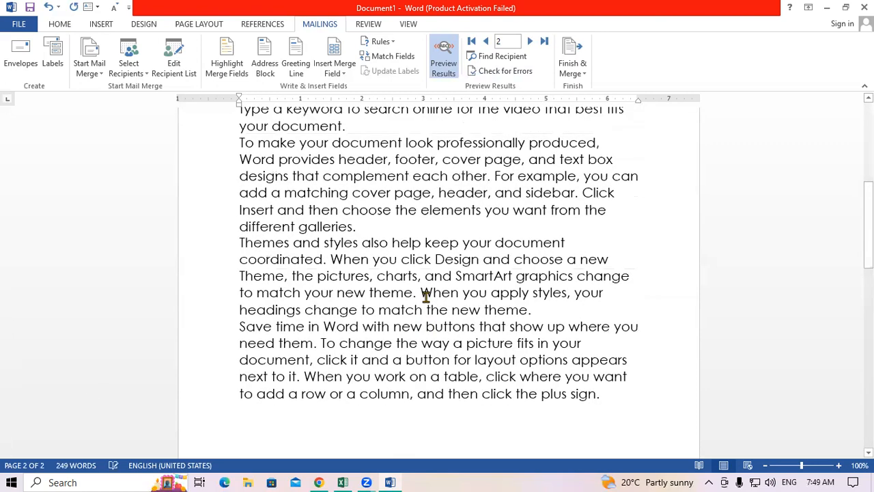
left_click_drag(237, 221, 402, 217)
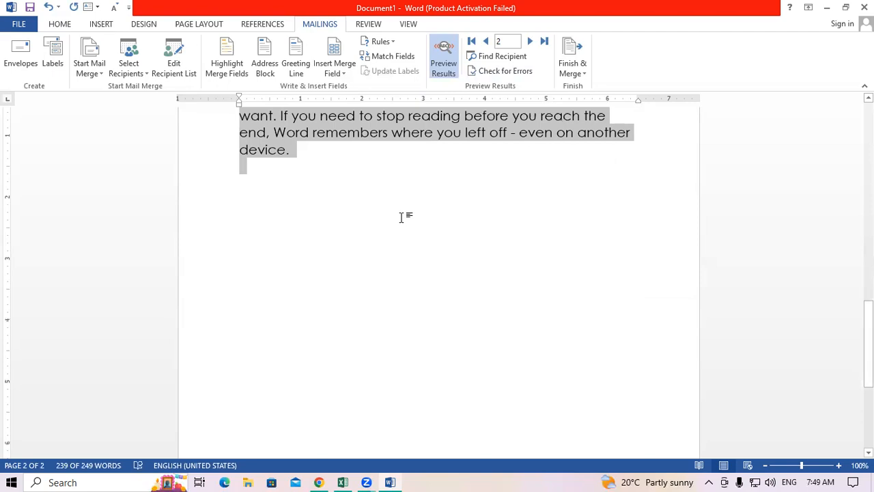
scroll(403, 223, "up", 5)
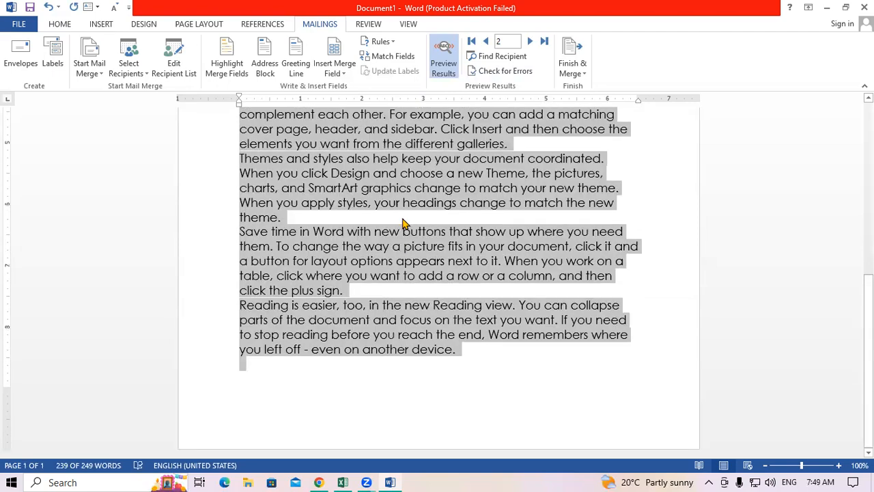
left_click(424, 369)
scroll(428, 366, "up", 6)
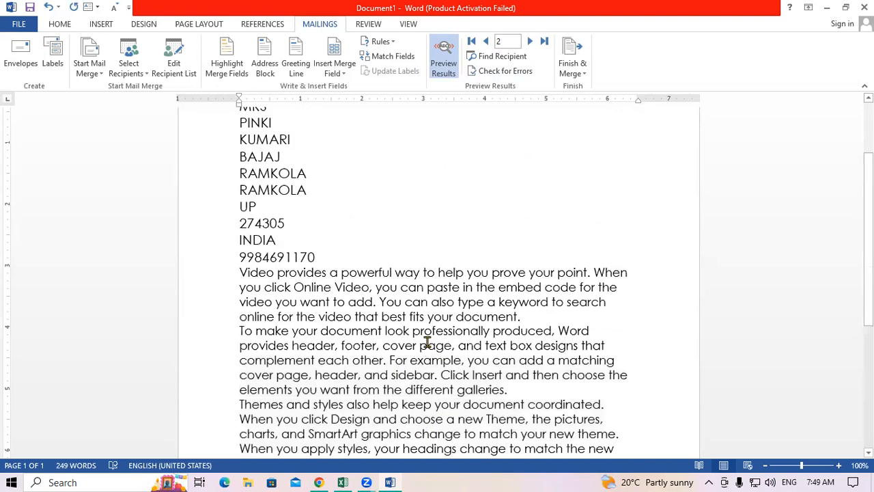
scroll(427, 341, "up", 2)
scroll(427, 342, "down", 2)
left_click_drag(244, 274, 546, 421)
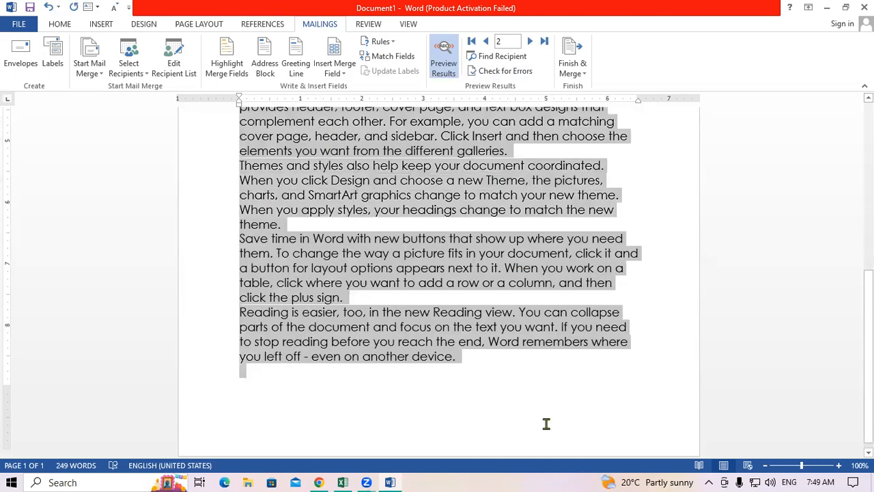
scroll(265, 167, "up", 4)
mouse_move(239, 104)
left_mouse_down()
mouse_move(277, 116)
mouse_move(267, 103)
mouse_move(285, 108)
left_mouse_up()
left_click(367, 287)
scroll(367, 287, "up", 5)
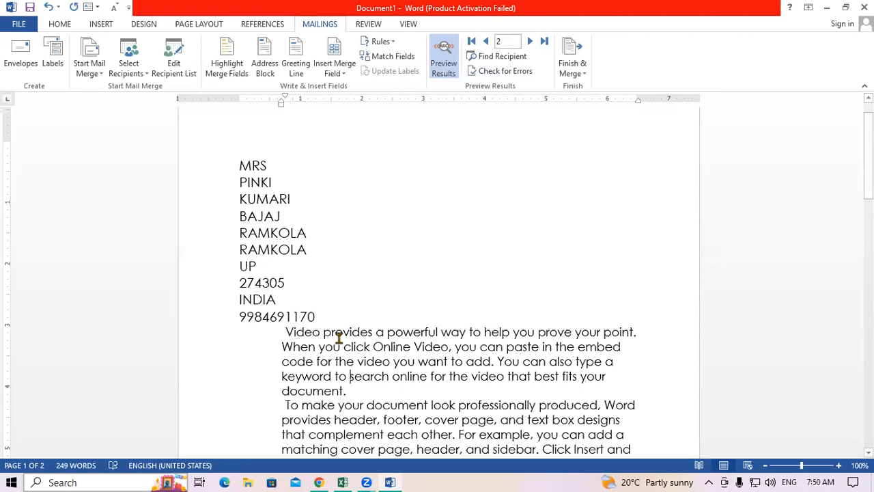
Search recipients for the employee's first name, jump to matching record 5, and close Find.
left_click(512, 59)
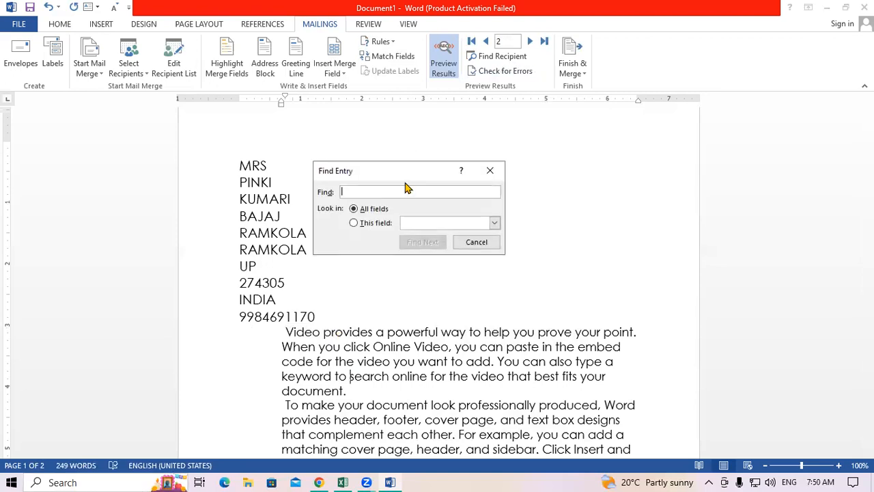
type("RAHUL")
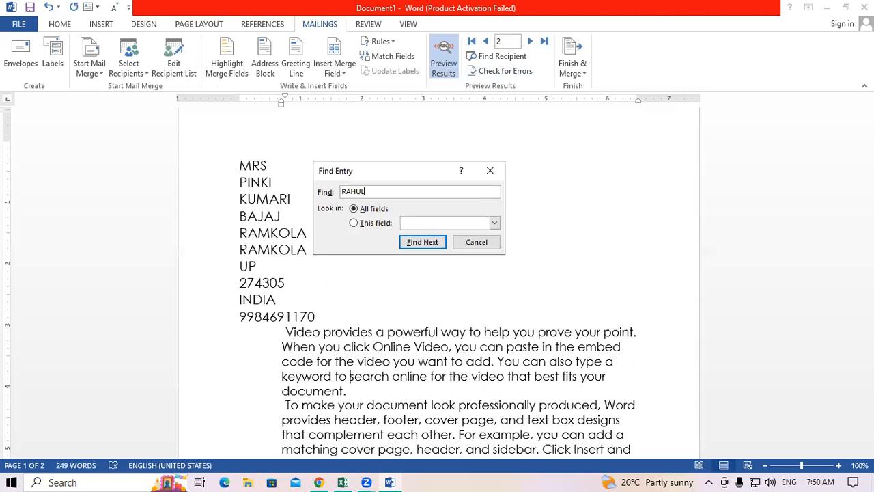
left_click(432, 247)
left_click(431, 247)
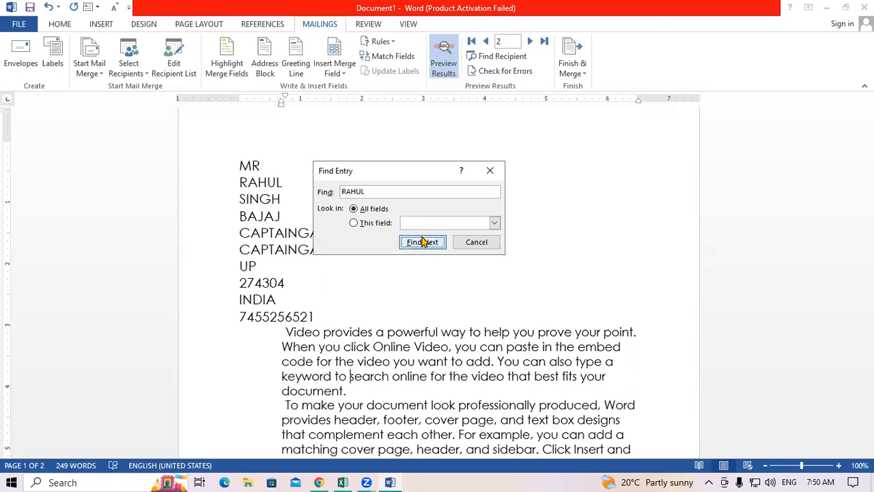
left_click(489, 171)
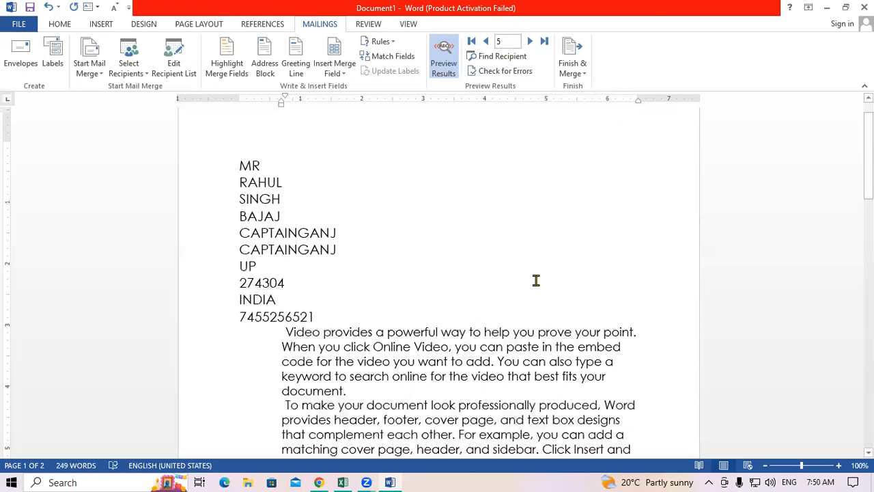
Turn off Preview Results to show field codes, then open the Finish & Merge options.
left_click(444, 72)
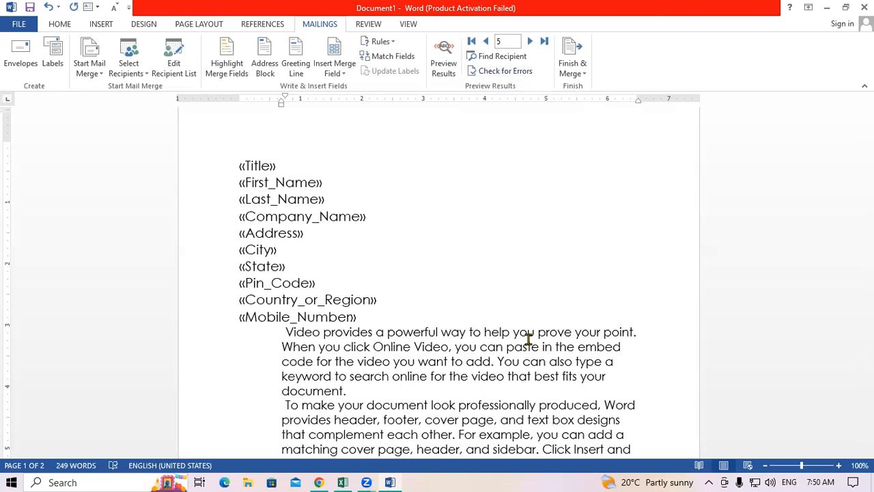
left_click(577, 72)
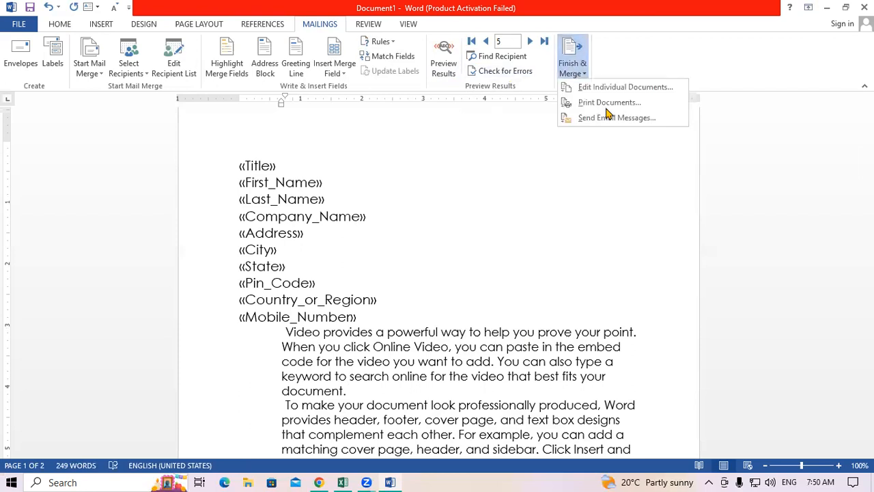
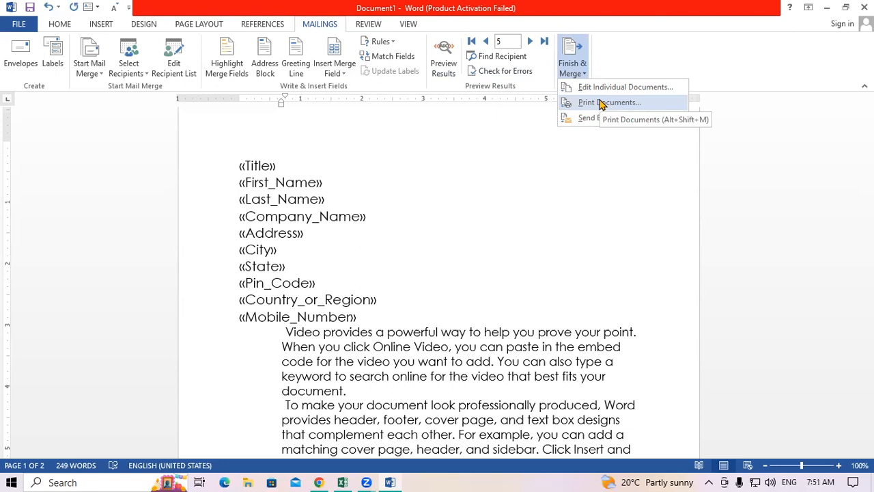
Merge records 1 to 6 as individual documents into the new 12-page Letters1 document.
left_click(605, 89)
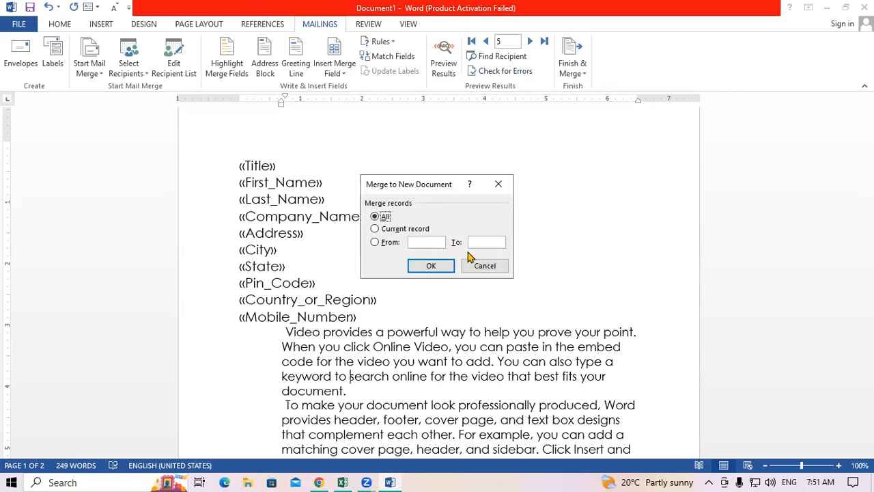
left_click(389, 243)
type("1")
left_click(482, 242)
type("6")
left_click(445, 265)
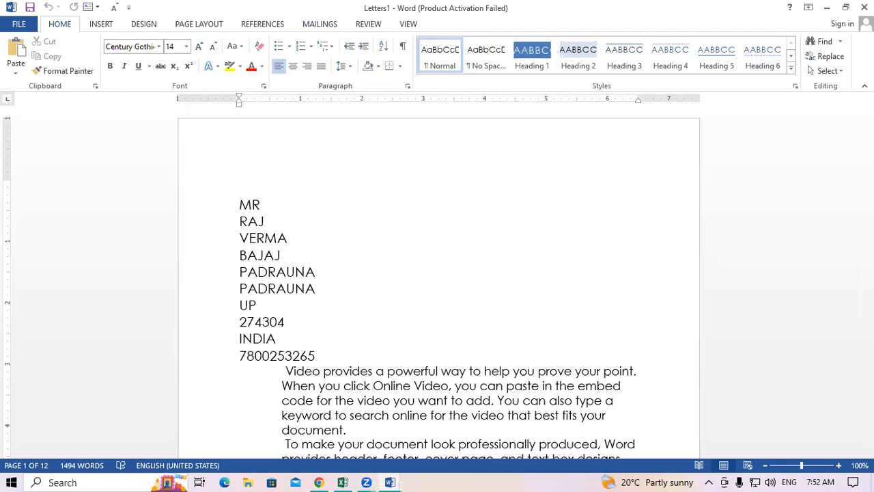
left_click_drag(867, 109, 868, 397)
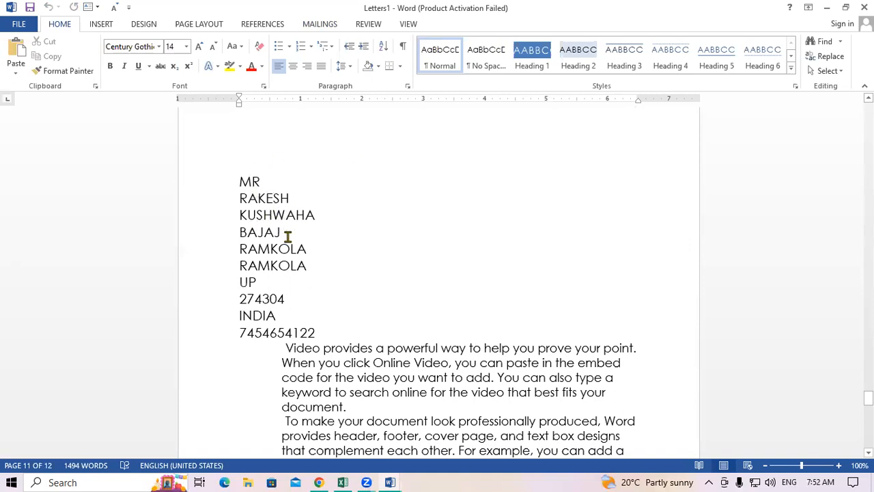
left_click_drag(868, 397, 869, 397)
scroll(439, 281, "up", 8)
scroll(438, 282, "up", 5)
scroll(455, 234, "up", 6)
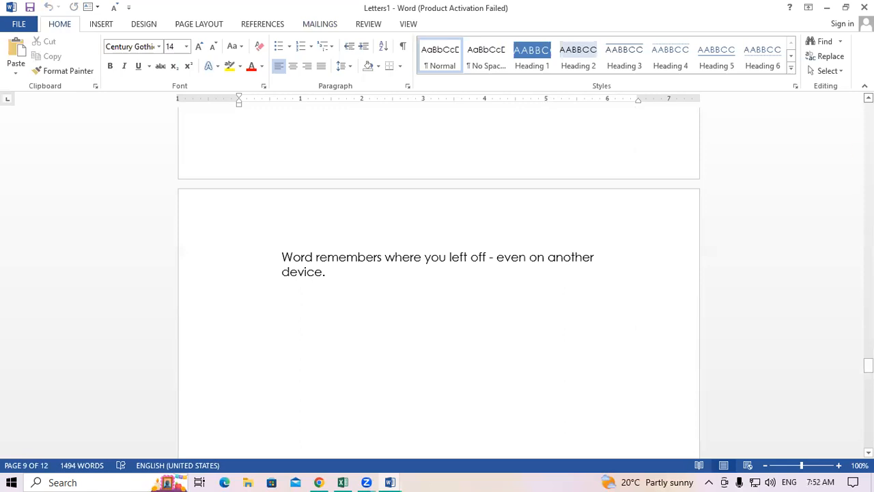
scroll(438, 282, "up", 5)
scroll(438, 273, "up", 8)
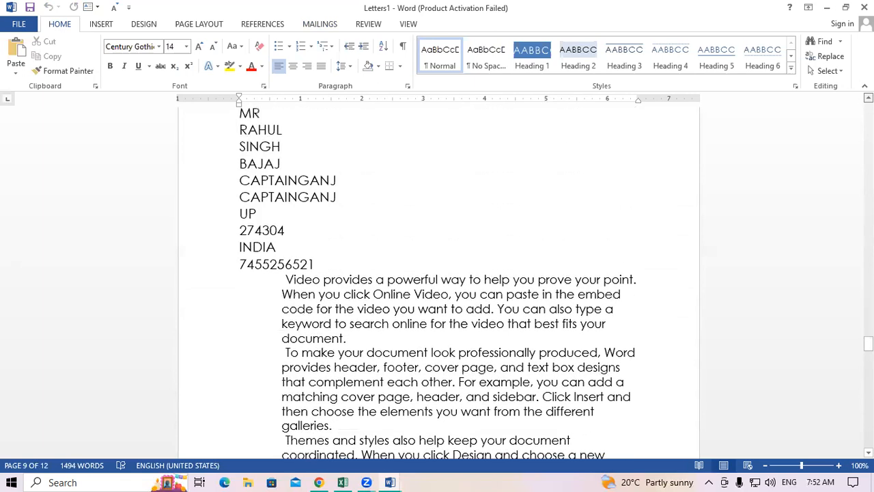
scroll(438, 274, "up", 2)
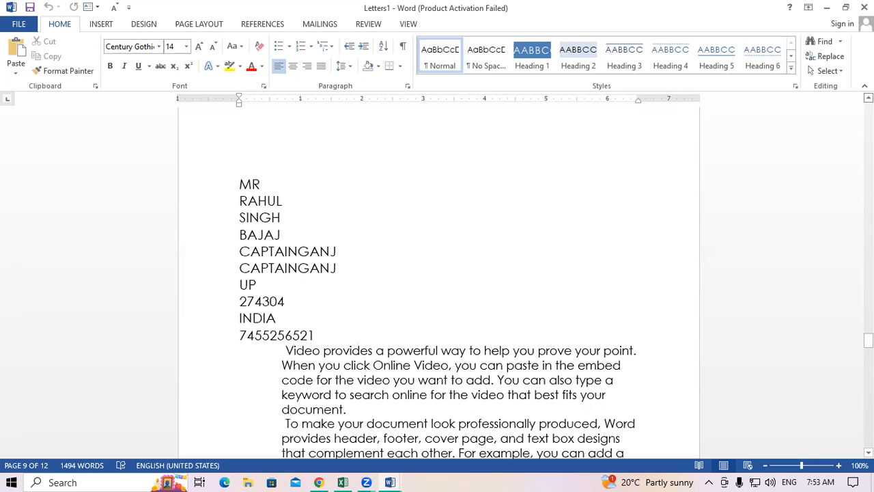
scroll(827, 205, "up", 10)
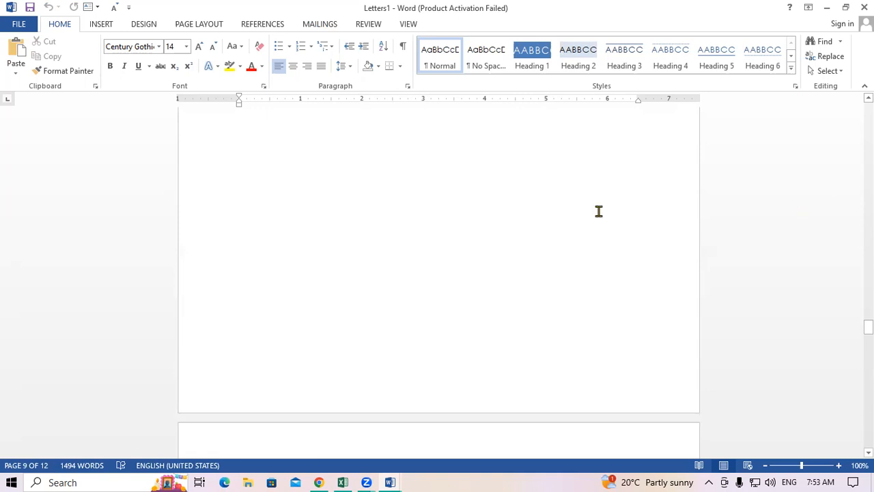
scroll(556, 229, "up", 10)
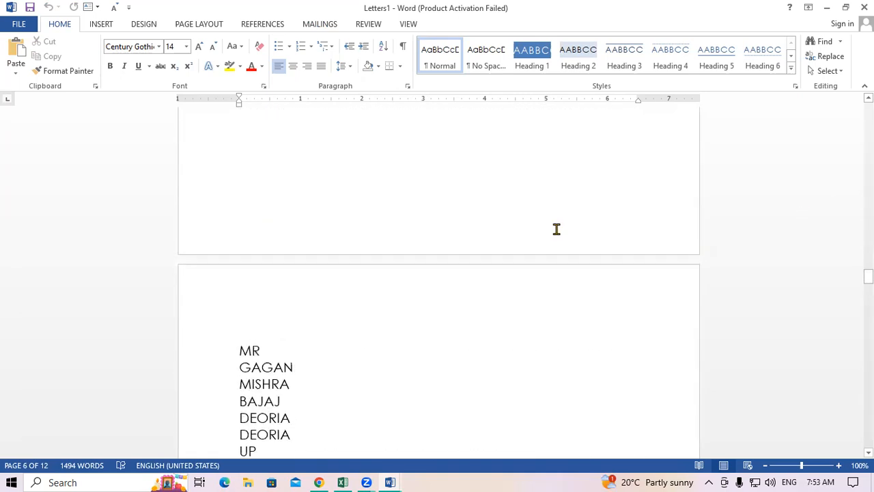
scroll(556, 229, "up", 15)
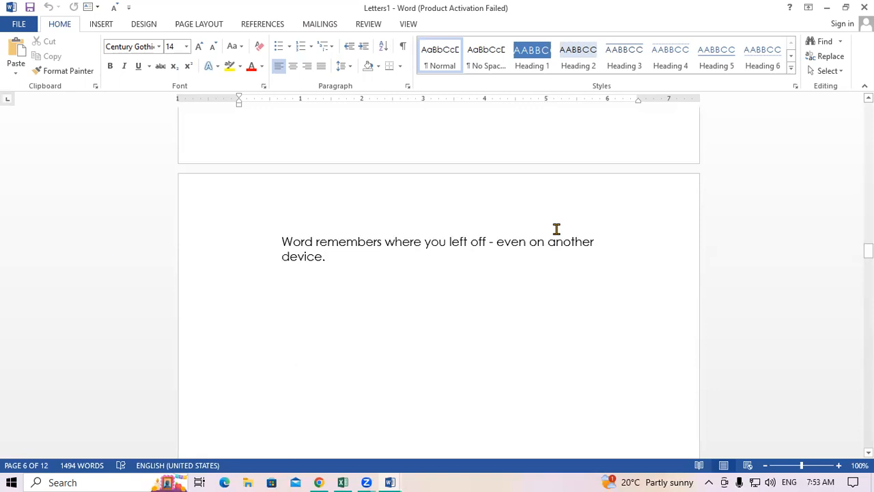
scroll(557, 229, "up", 18)
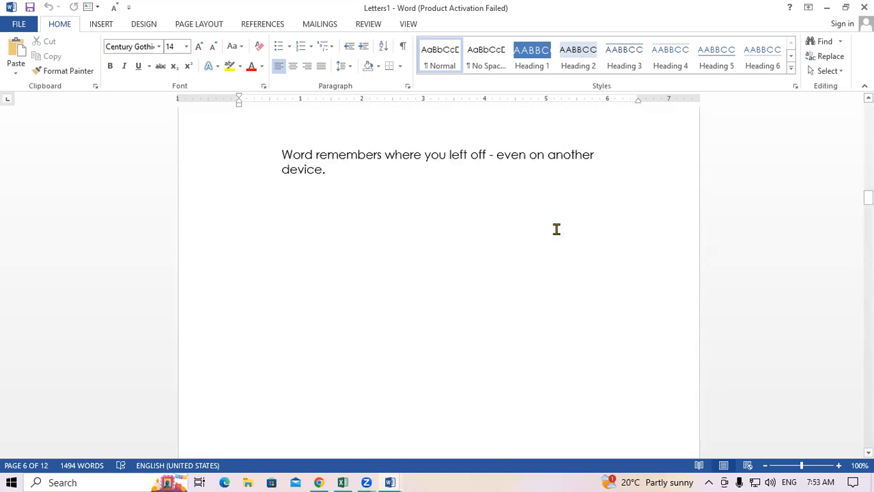
scroll(556, 229, "up", 18)
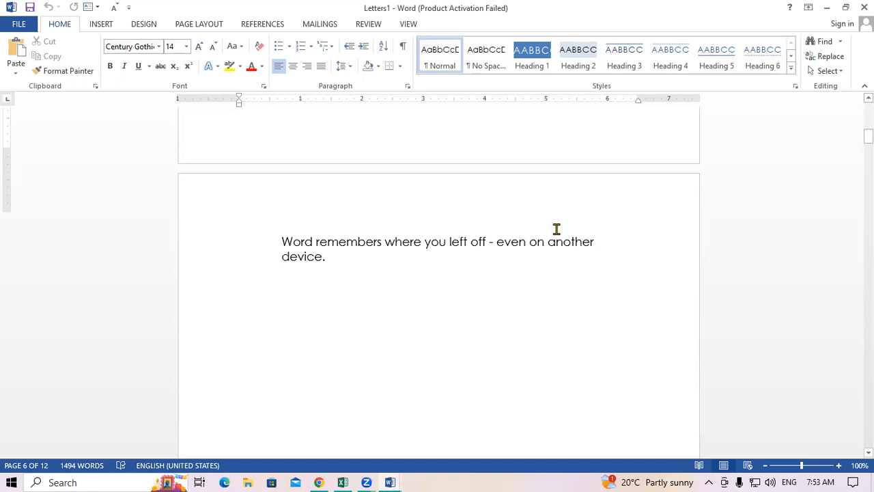
scroll(536, 233, "down", 10)
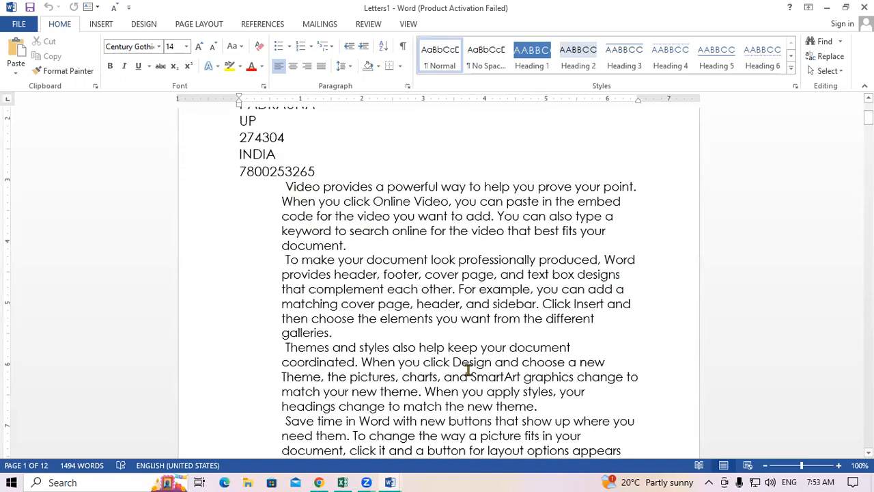
scroll(405, 342, "down", 2)
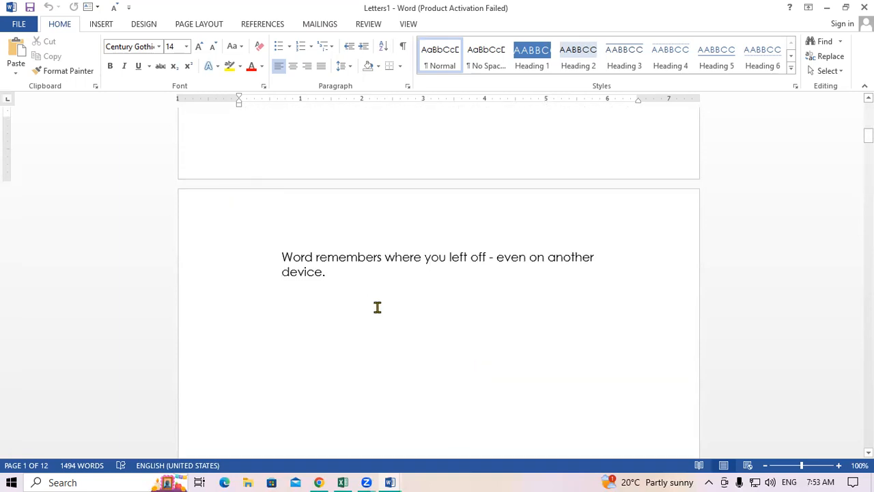
scroll(377, 308, "up", 12)
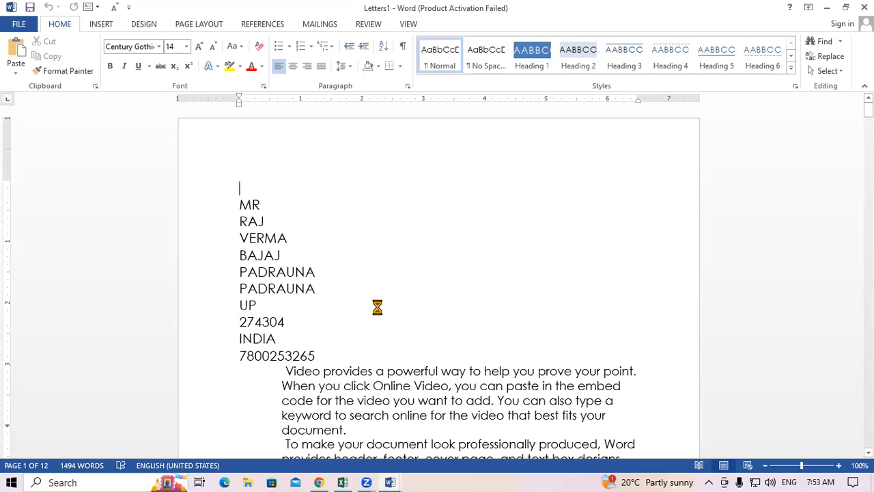
key("ctrl+p")
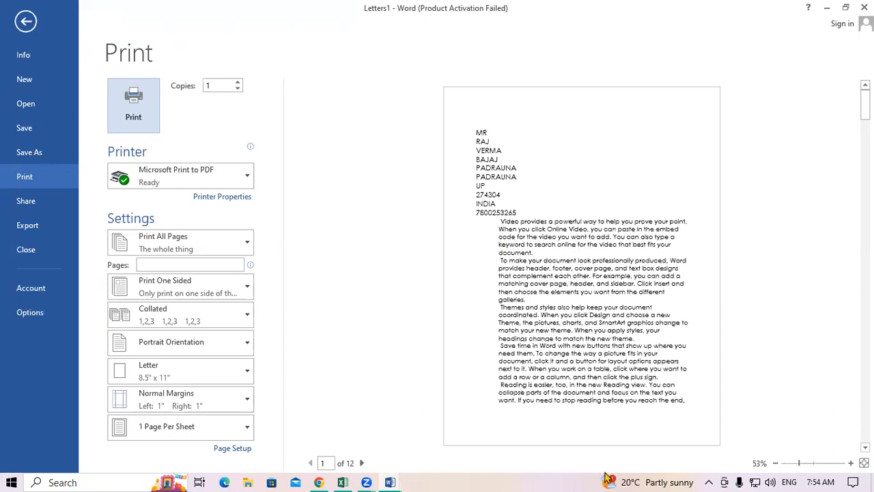
left_click(26, 23)
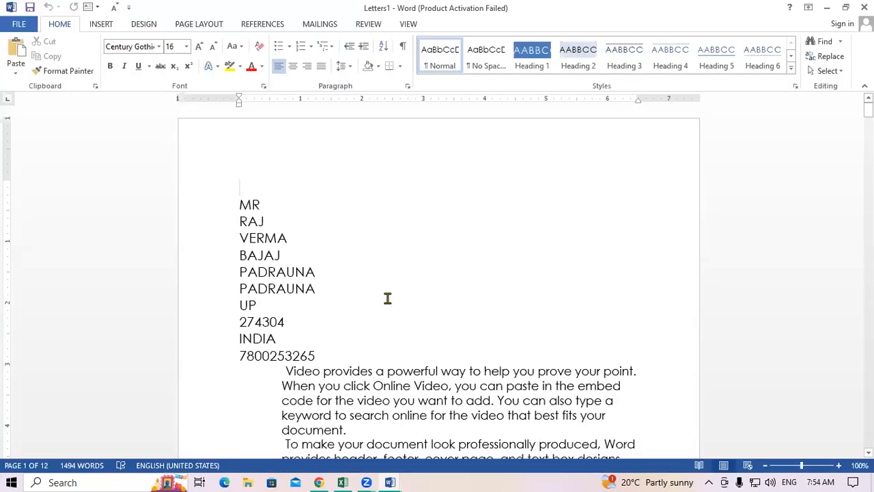